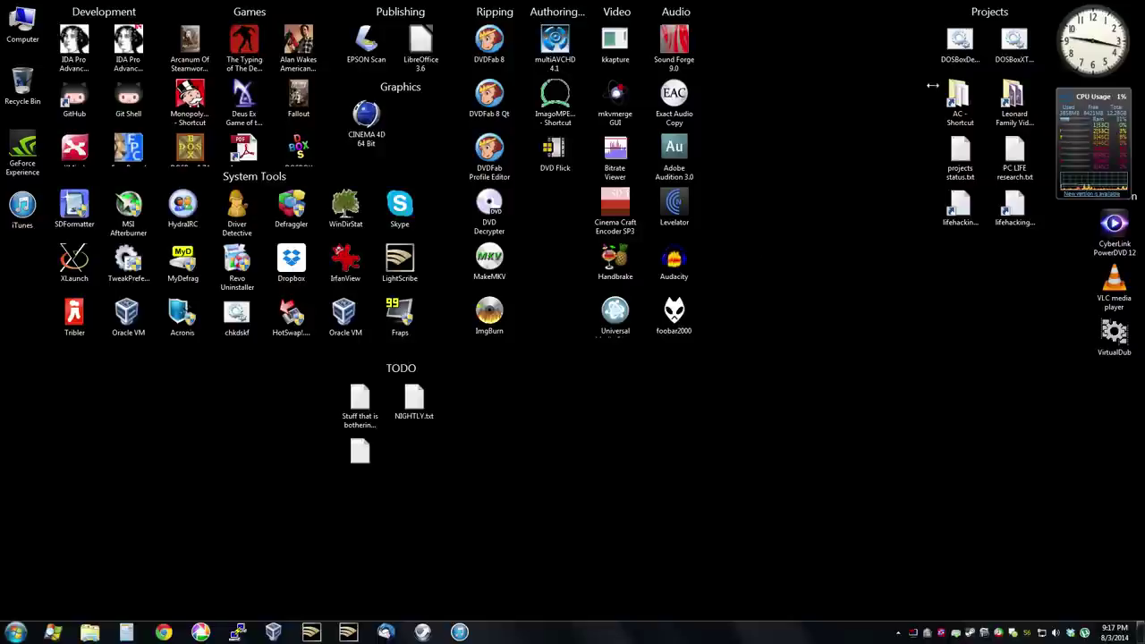
Step: Load trondisc_source.avi from the references folder inside AC into VirtualDub
{"action": "left_click", "coordinate": [963, 95]}
{"action": "double_click", "coordinate": [961, 99]}
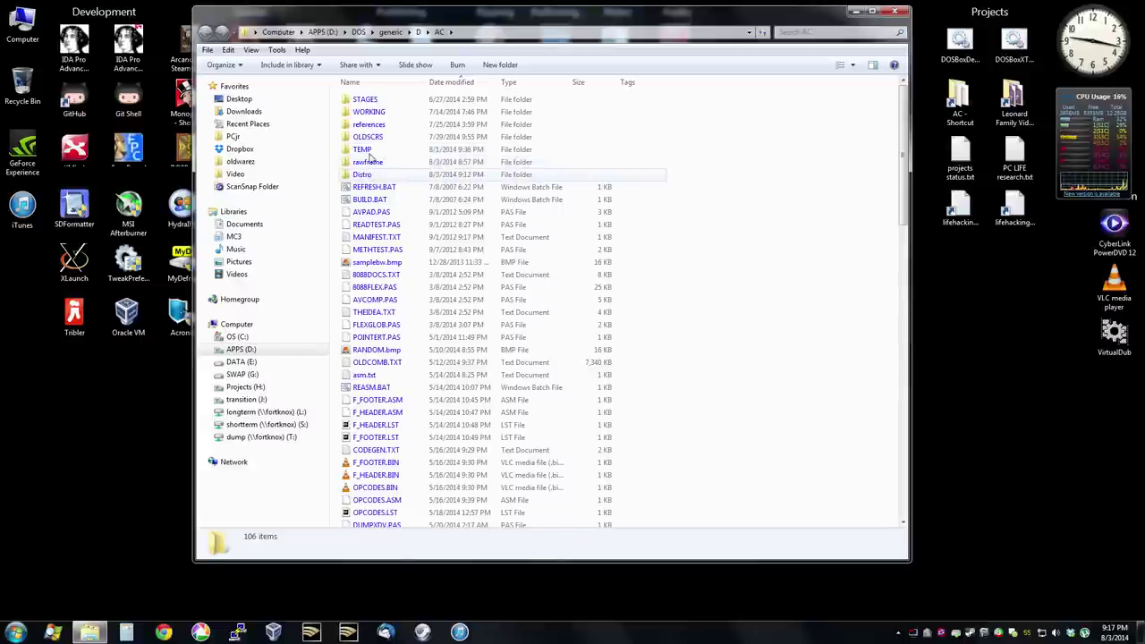
{"action": "double_click", "coordinate": [371, 126]}
{"action": "left_click", "coordinate": [348, 139]}
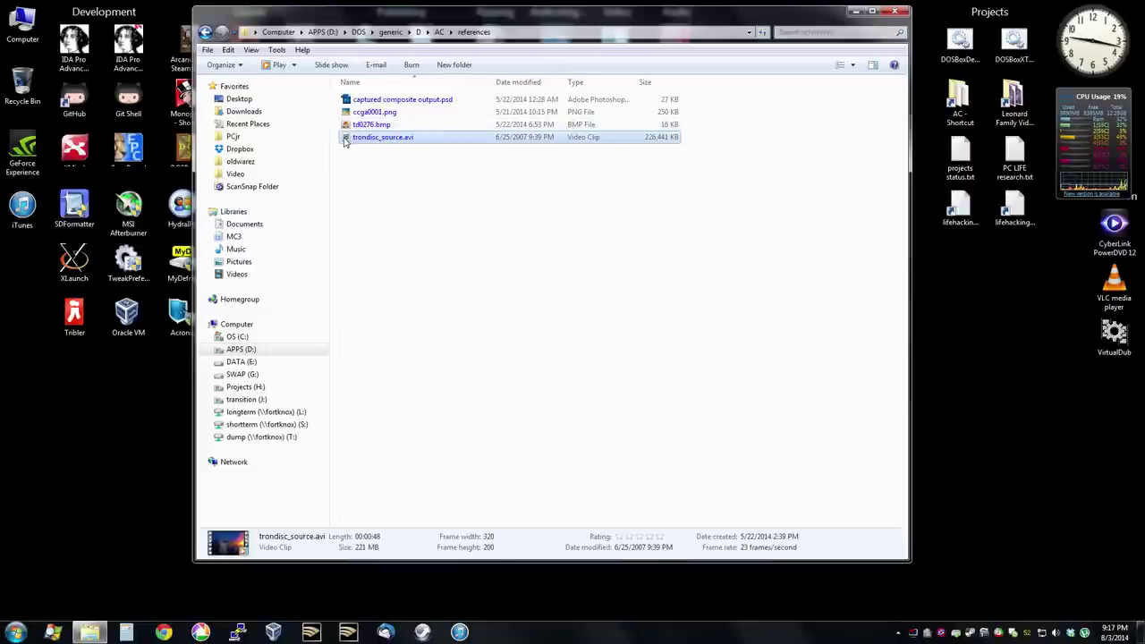
{"action": "left_click_drag", "start_coordinate": [347, 139], "coordinate": [1114, 333]}
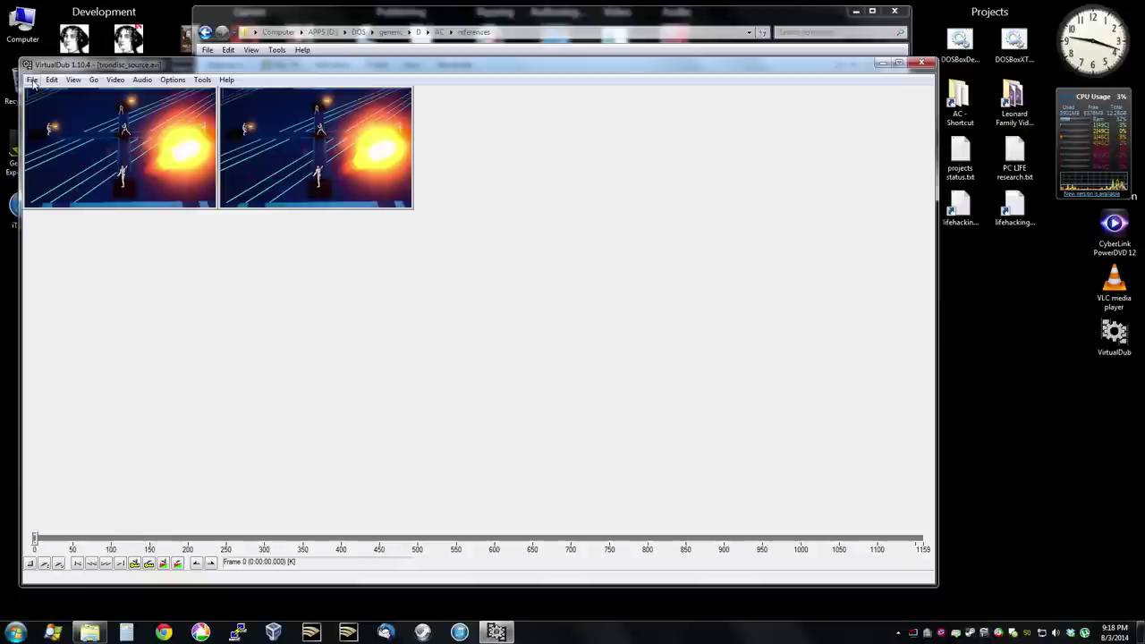
Step: Review the loaded video's file information, including frame size, frame rate and audio format
{"action": "left_click", "coordinate": [32, 80]}
{"action": "left_click", "coordinate": [118, 268]}
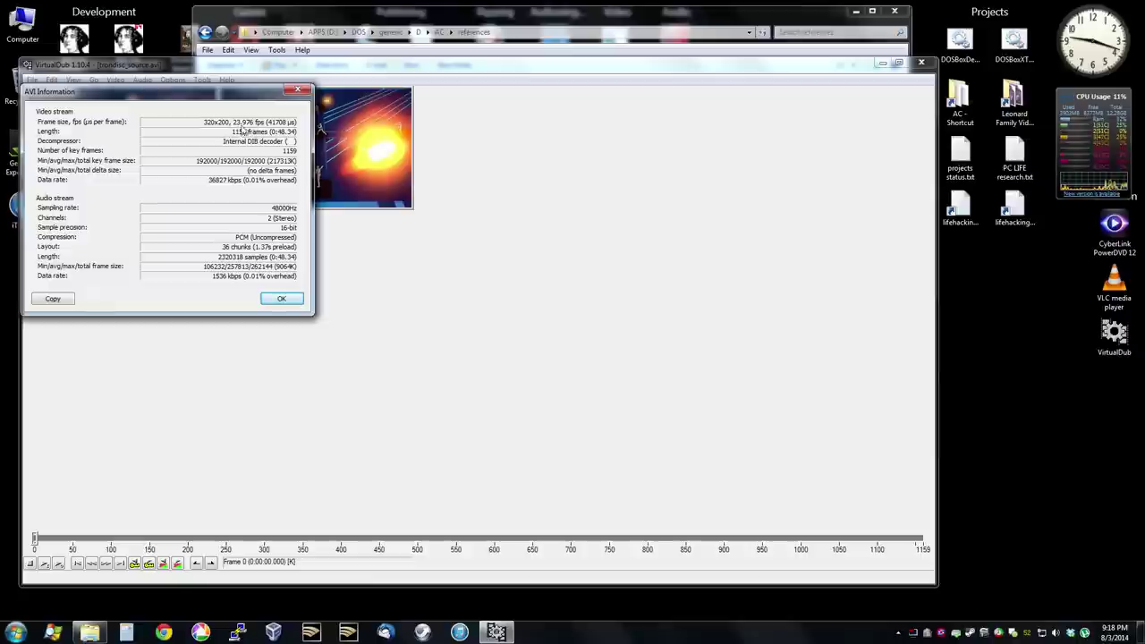
{"action": "left_click", "coordinate": [279, 299]}
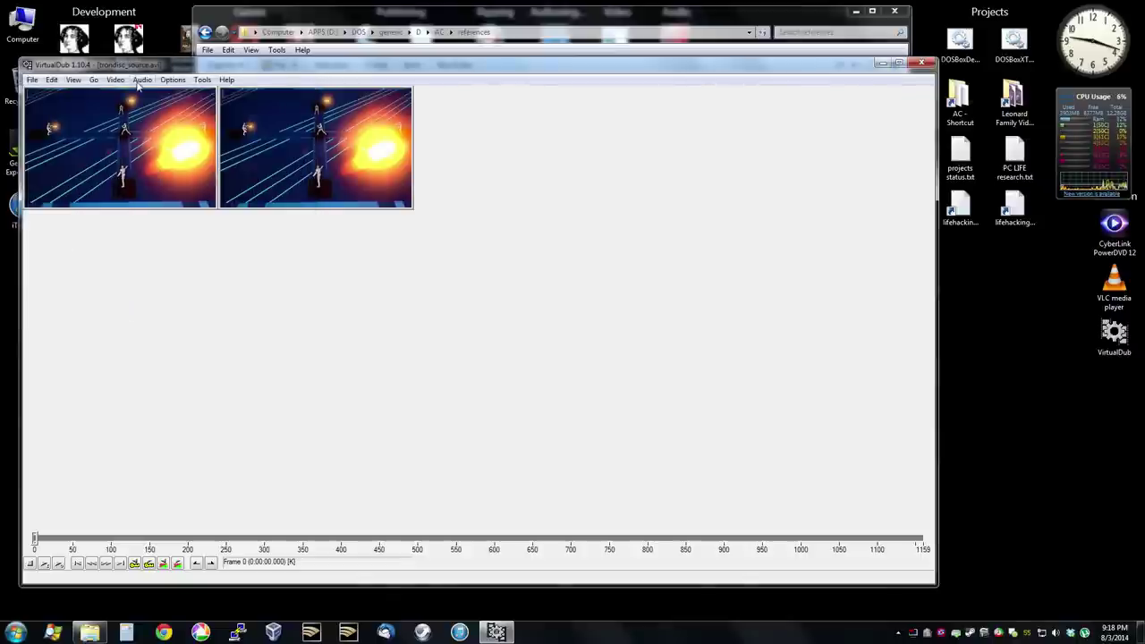
{"action": "left_click_drag", "start_coordinate": [199, 69], "coordinate": [229, 13]}
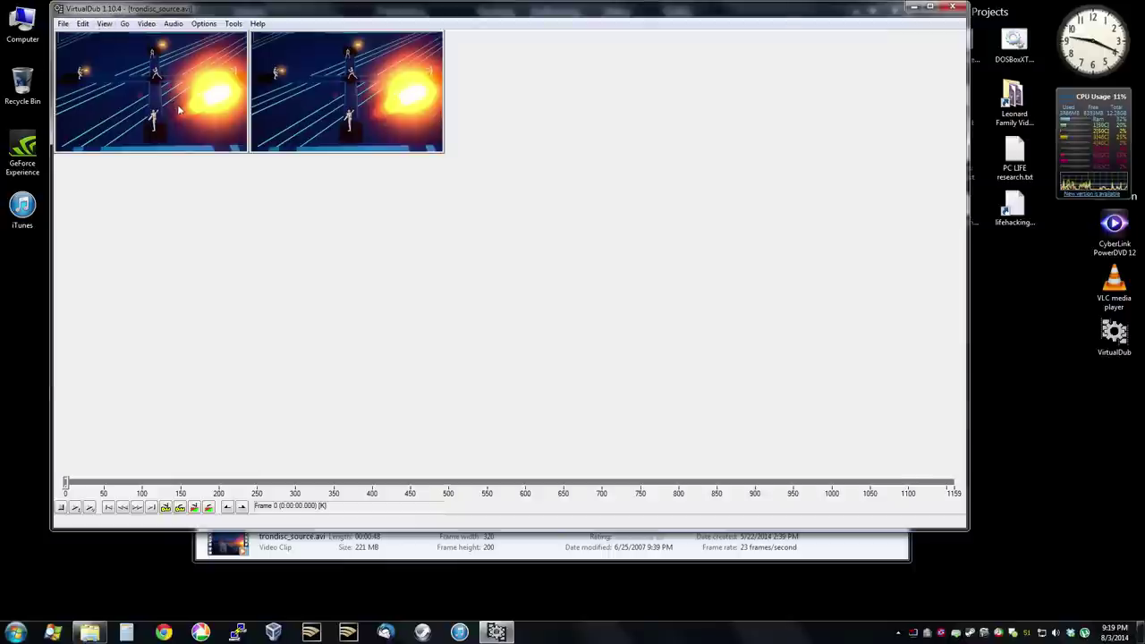
{"action": "left_click", "coordinate": [63, 25]}
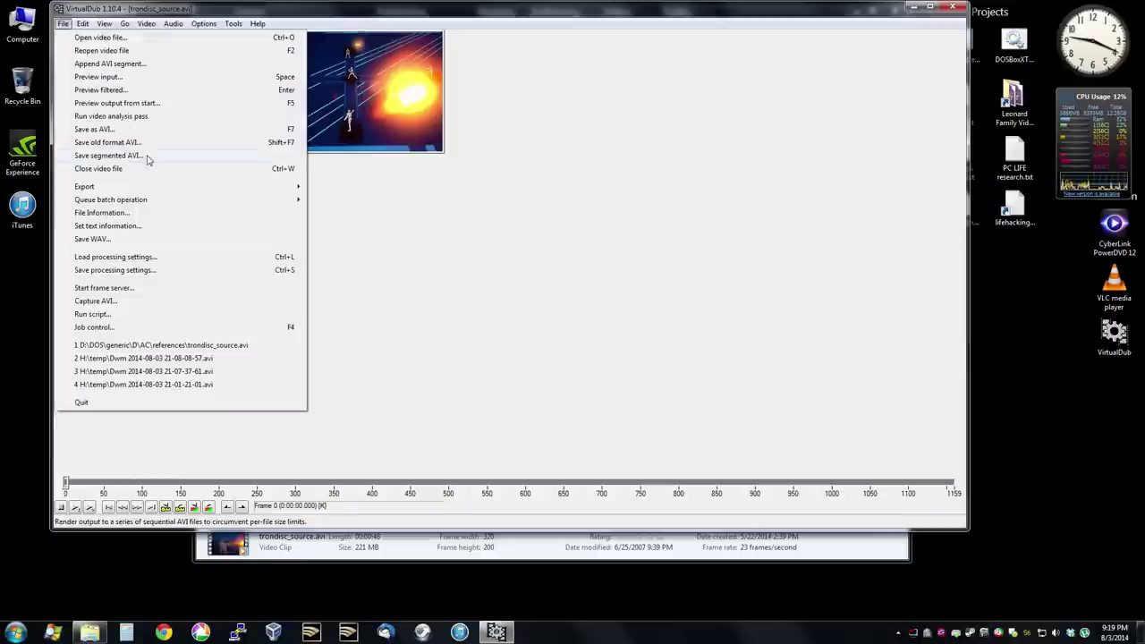
{"action": "mouse_move", "coordinate": [227, 189]}
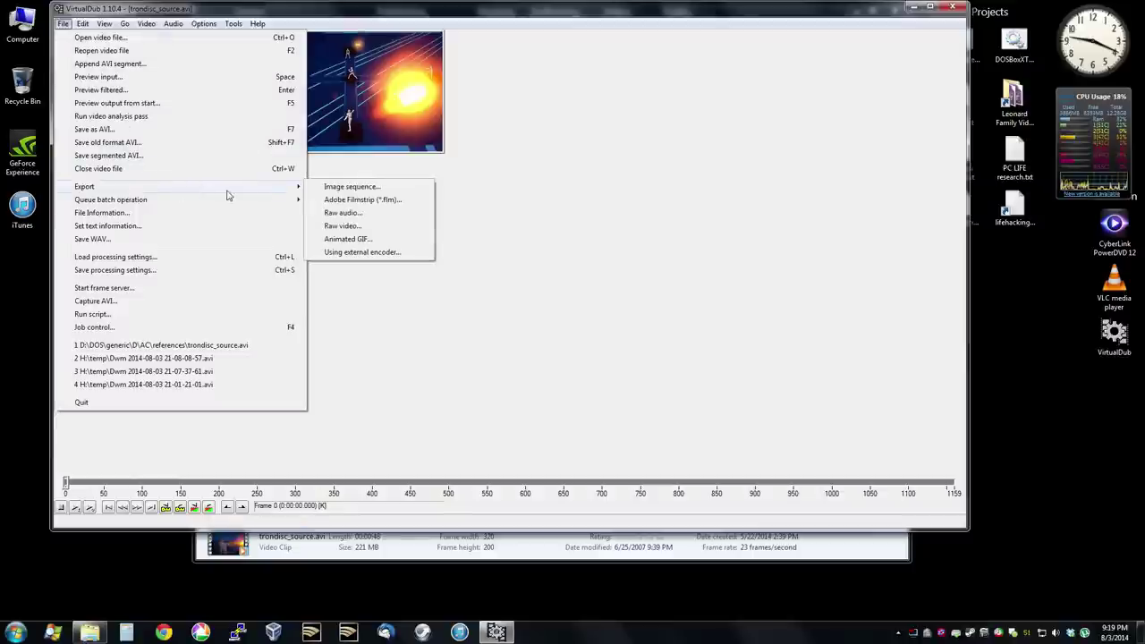
{"action": "left_click", "coordinate": [360, 190]}
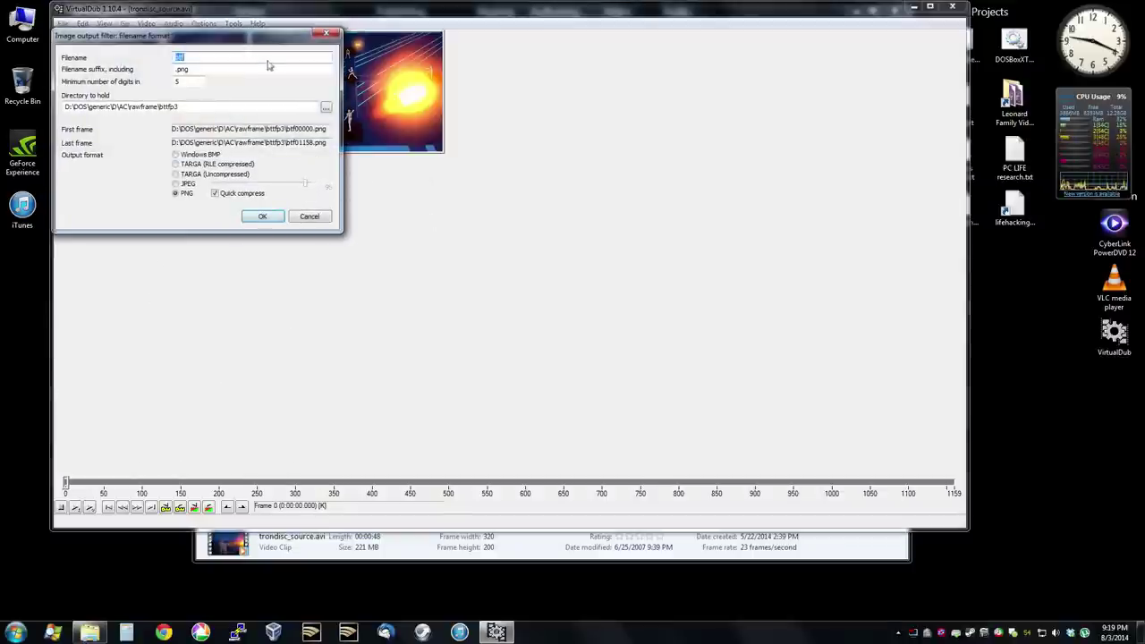
{"action": "left_click_drag", "start_coordinate": [249, 40], "coordinate": [363, 200]}
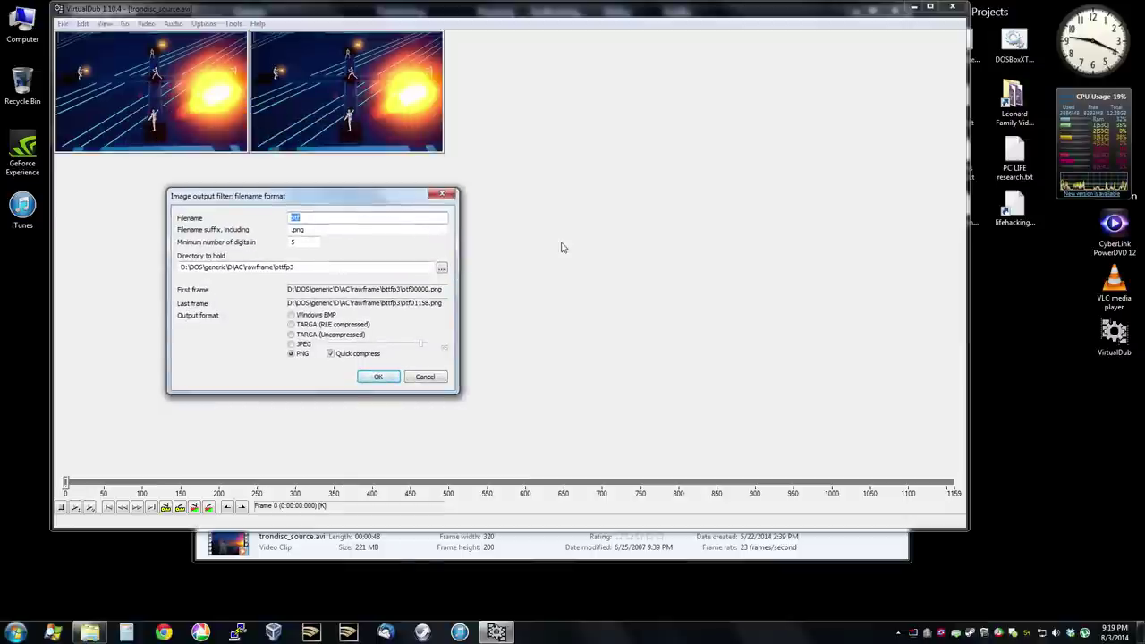
{"action": "left_click", "coordinate": [827, 15]}
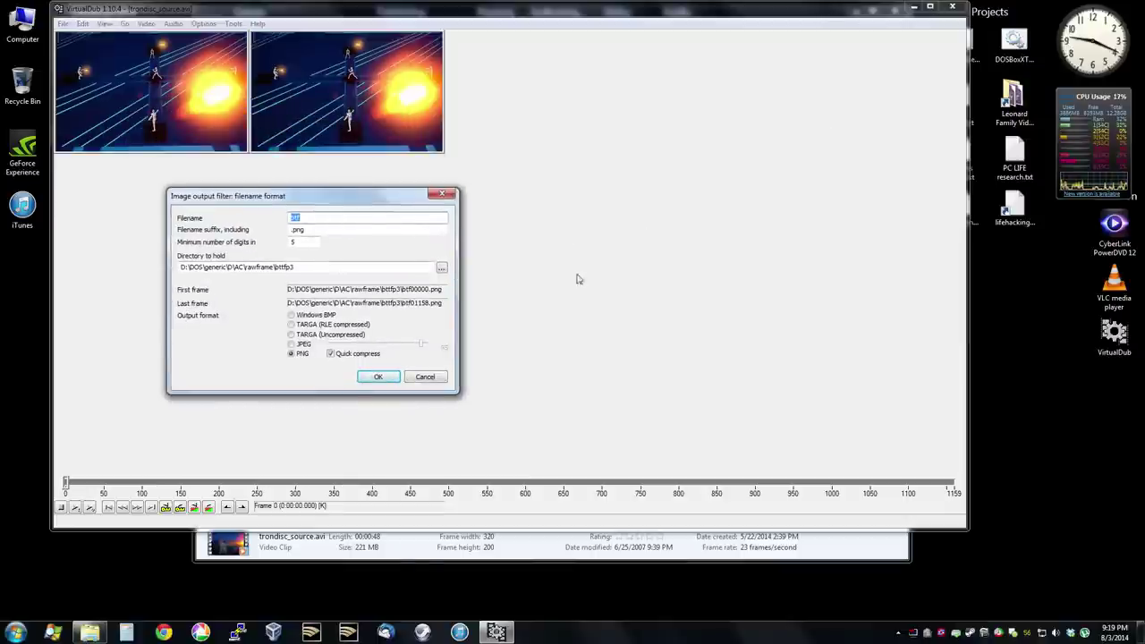
{"action": "key", "text": "Escape"}
Step: Create a folder named trondisc inside the rawframe folder of AC
{"action": "double_click", "coordinate": [787, 15]}
{"action": "double_click", "coordinate": [958, 94]}
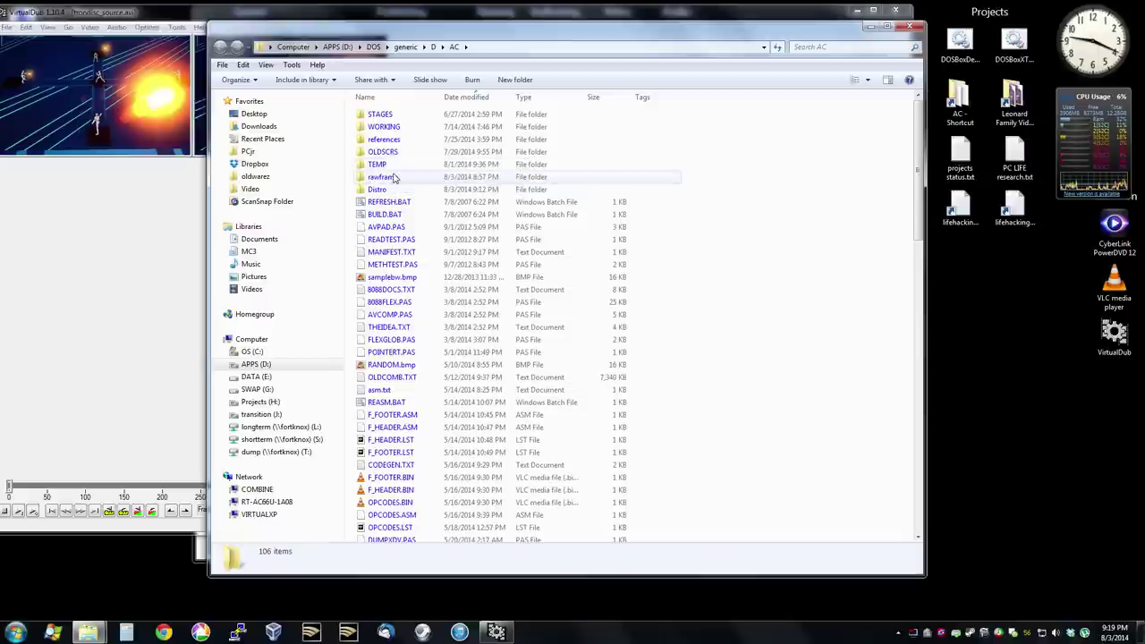
{"action": "double_click", "coordinate": [383, 177]}
{"action": "left_click", "coordinate": [516, 79]}
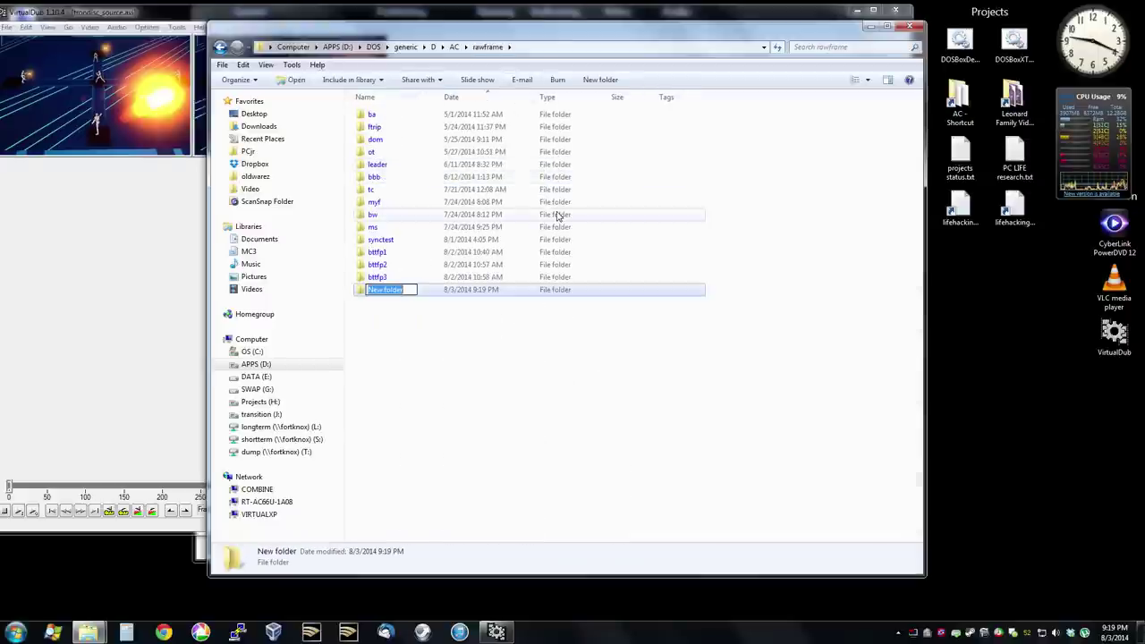
{"action": "type", "text": "trondisc"}
{"action": "key", "text": "Return"}
Step: Return to VirtualDub and open the image sequence export settings for the loaded video
{"action": "left_click", "coordinate": [150, 219]}
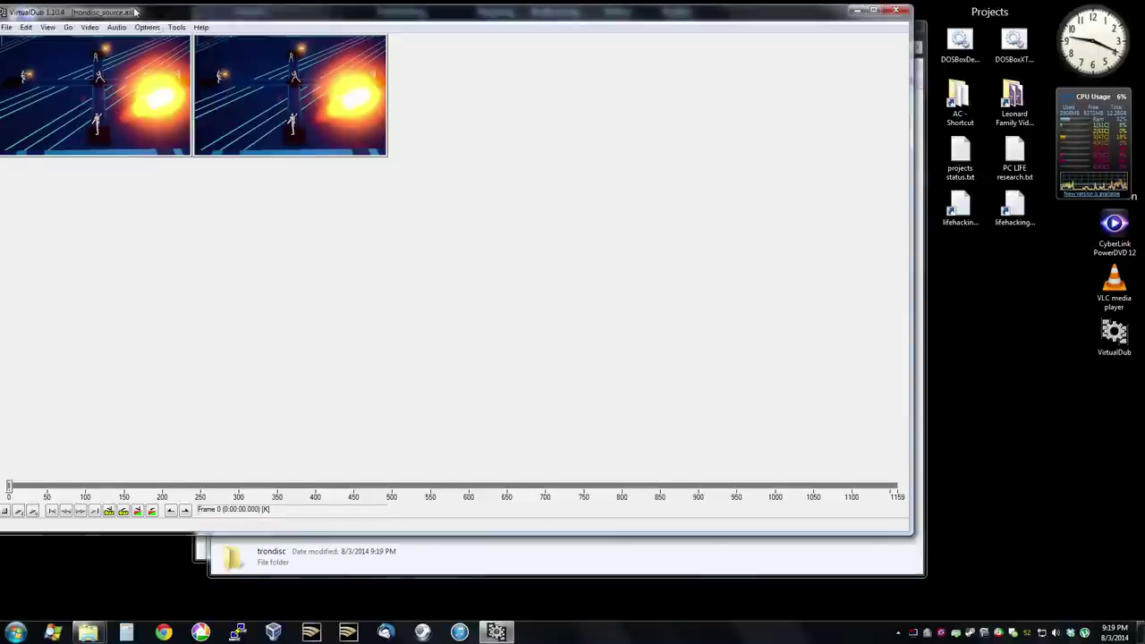
{"action": "left_click_drag", "start_coordinate": [134, 14], "coordinate": [177, 28]}
{"action": "left_click", "coordinate": [49, 40]}
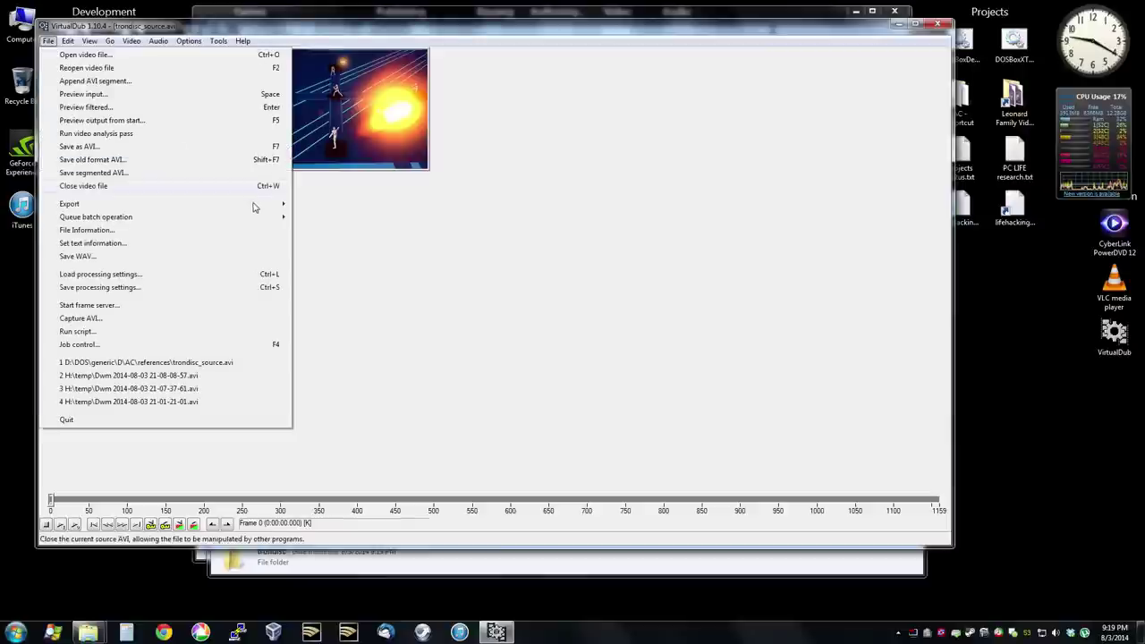
{"action": "mouse_move", "coordinate": [253, 206]}
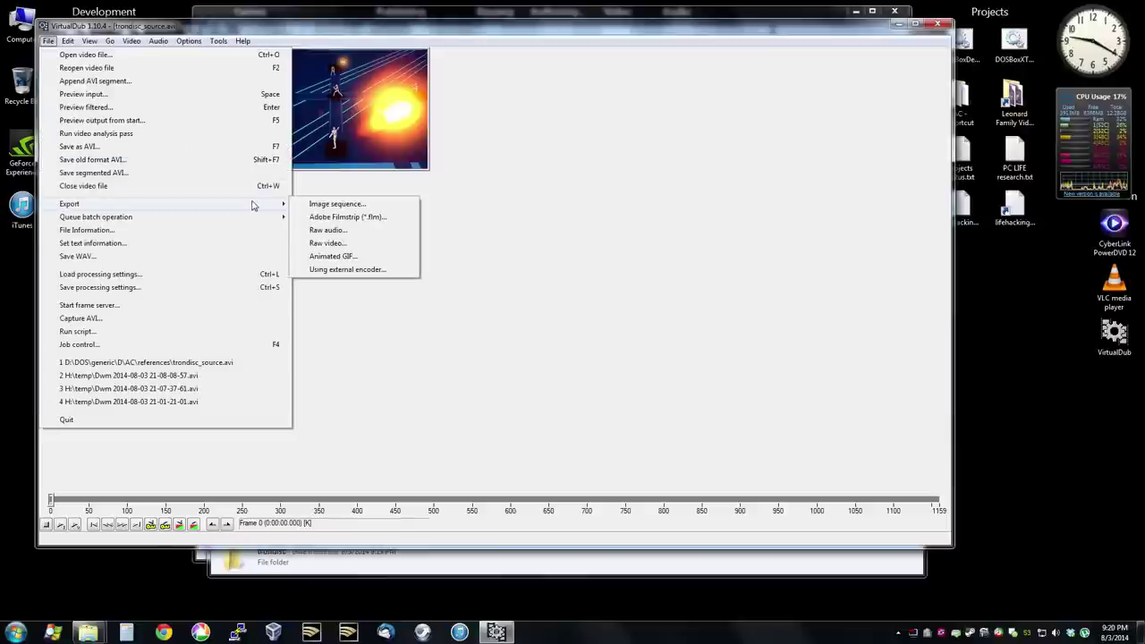
{"action": "left_click", "coordinate": [329, 204]}
Step: Set the image sequence output directory to D:\DOS\generic\D\AC\rawframe\trondisc
{"action": "left_click", "coordinate": [310, 124]}
{"action": "left_click", "coordinate": [505, 294]}
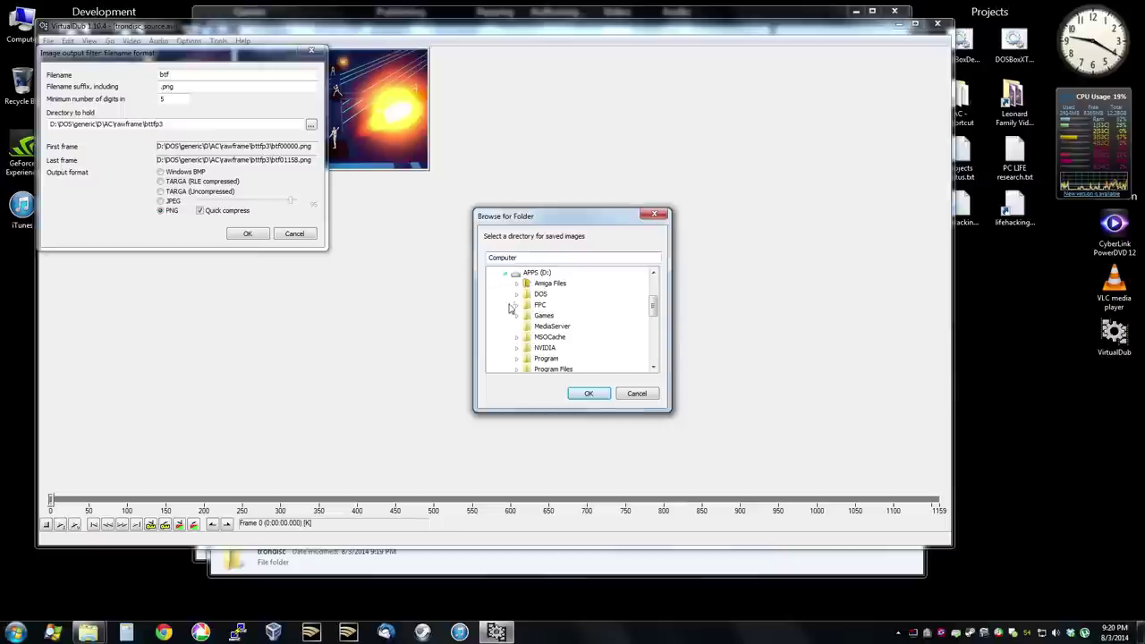
{"action": "left_click", "coordinate": [516, 295]}
{"action": "left_click", "coordinate": [527, 347]}
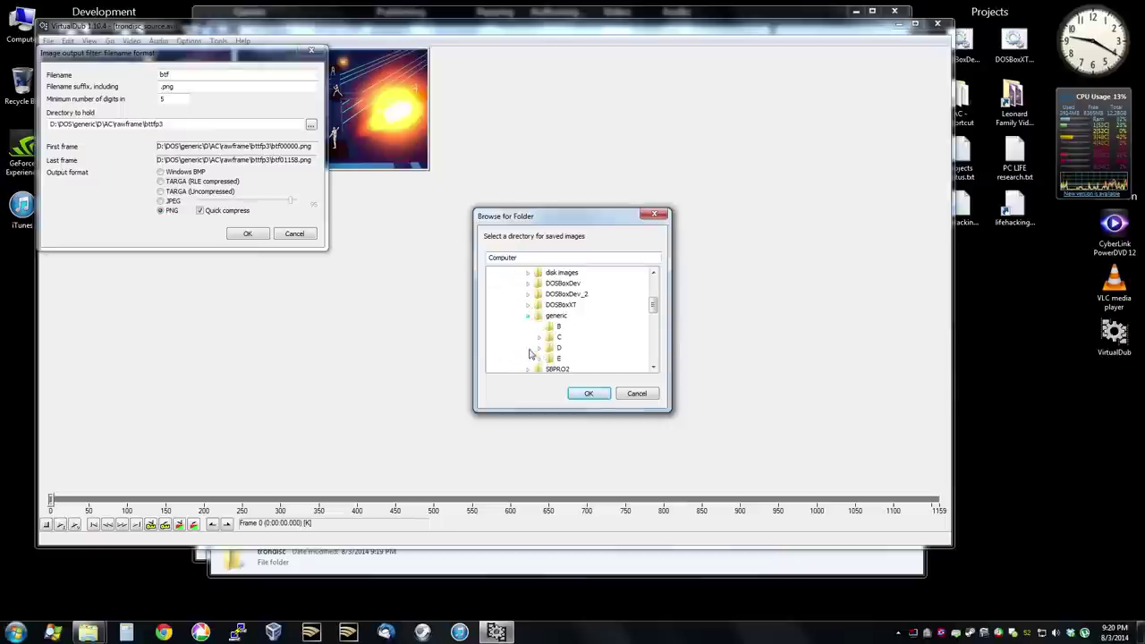
{"action": "left_click", "coordinate": [540, 346]}
{"action": "left_click", "coordinate": [550, 317]}
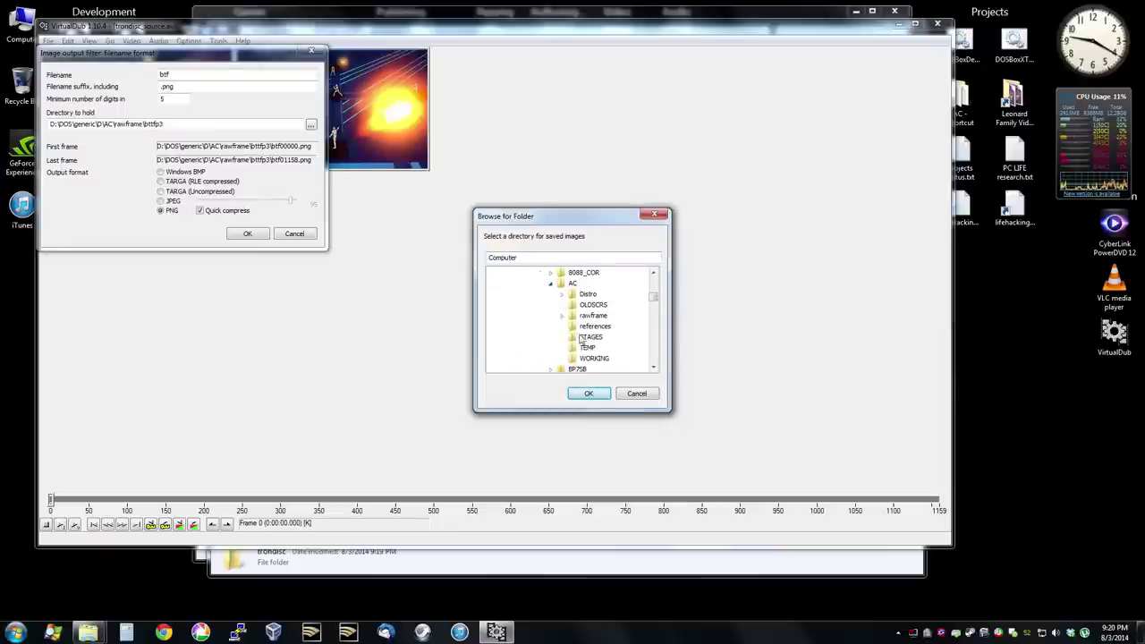
{"action": "left_click", "coordinate": [561, 315]}
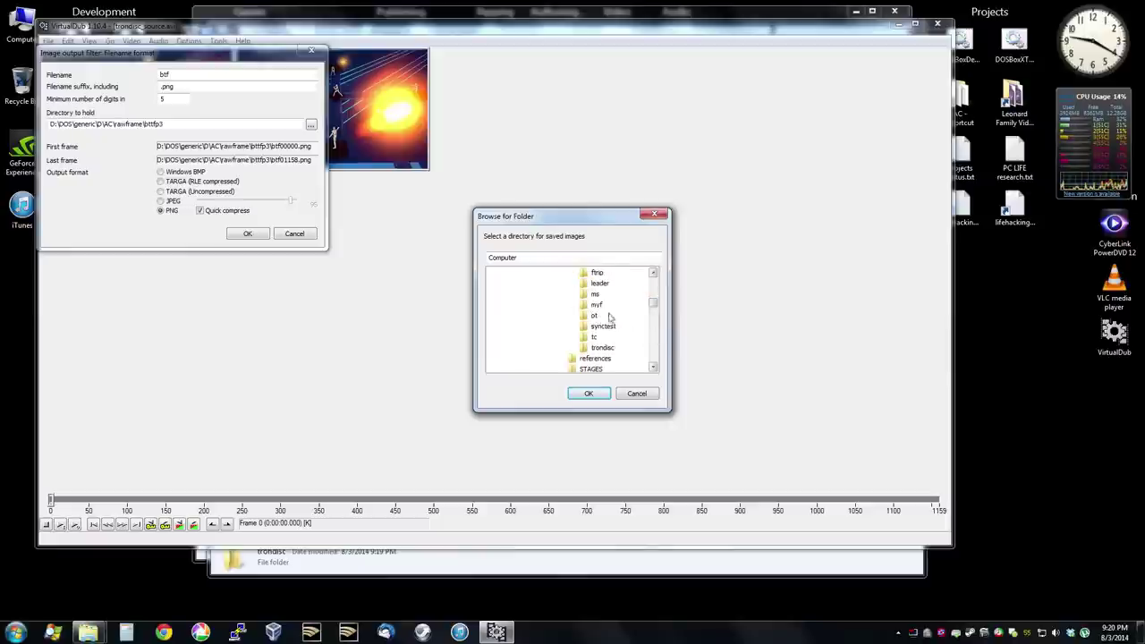
{"action": "left_click", "coordinate": [603, 348]}
{"action": "left_click", "coordinate": [589, 394]}
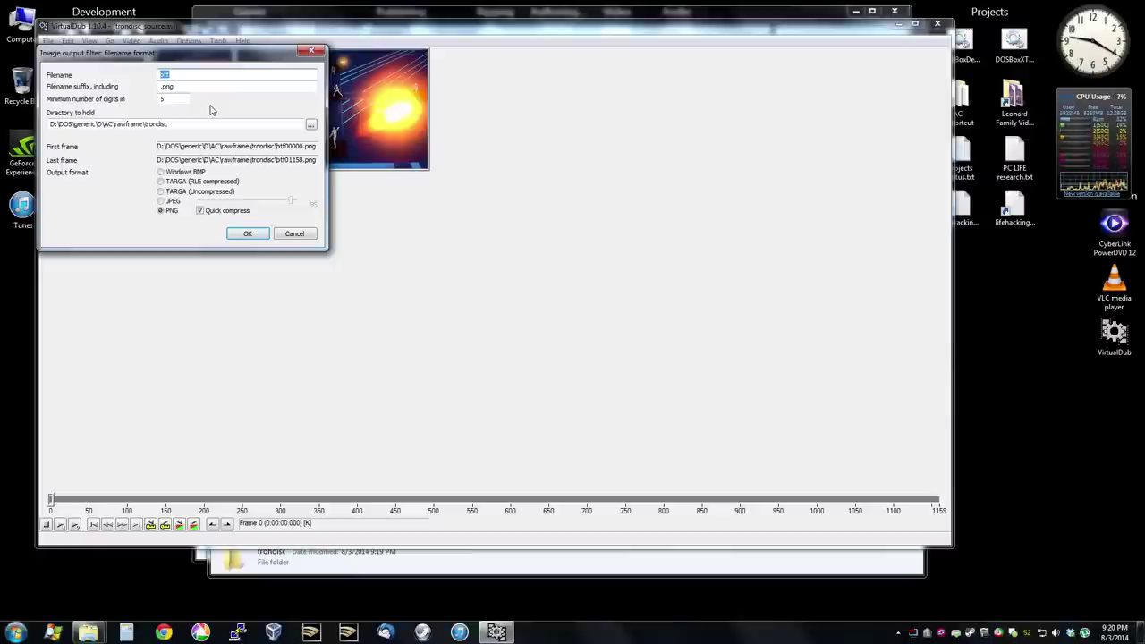
Step: Export the PNG sequence with filename td and a minimum of 4 digits, and close VirtualDub once it finishes
{"action": "type", "text": "td"}
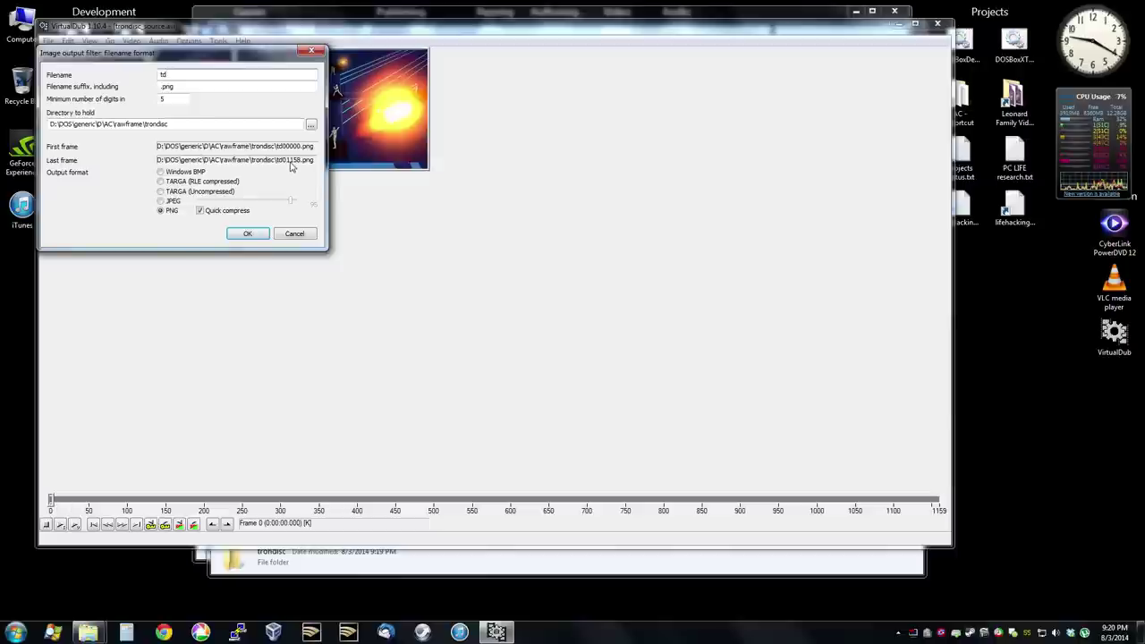
{"action": "left_click_drag", "start_coordinate": [174, 99], "coordinate": [146, 106]}
{"action": "type", "text": "4"}
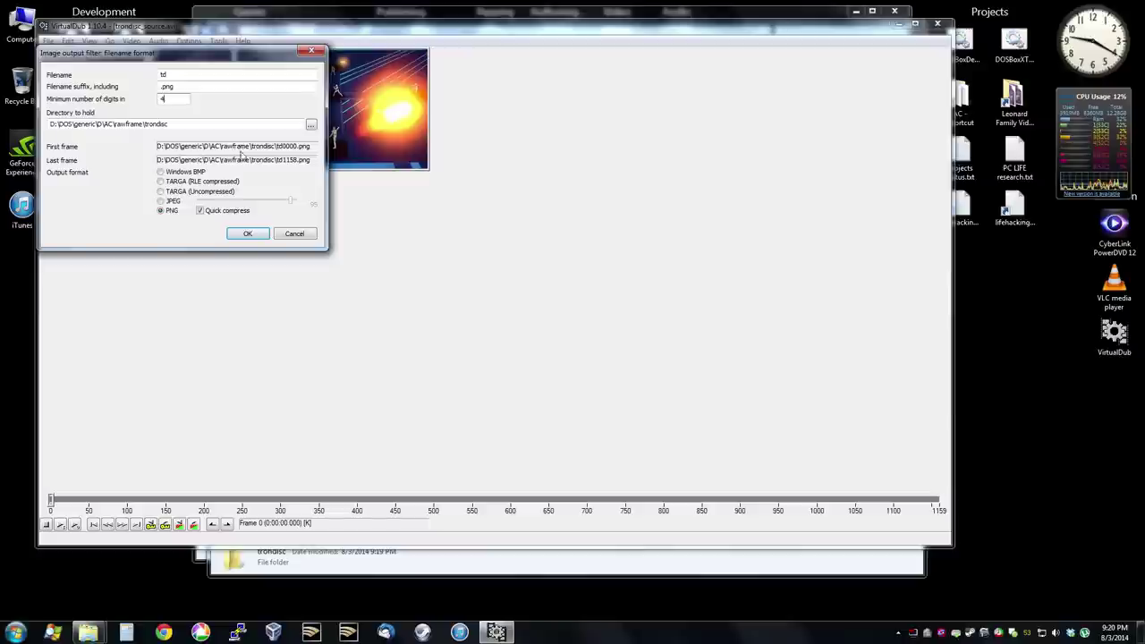
{"action": "left_click", "coordinate": [247, 233]}
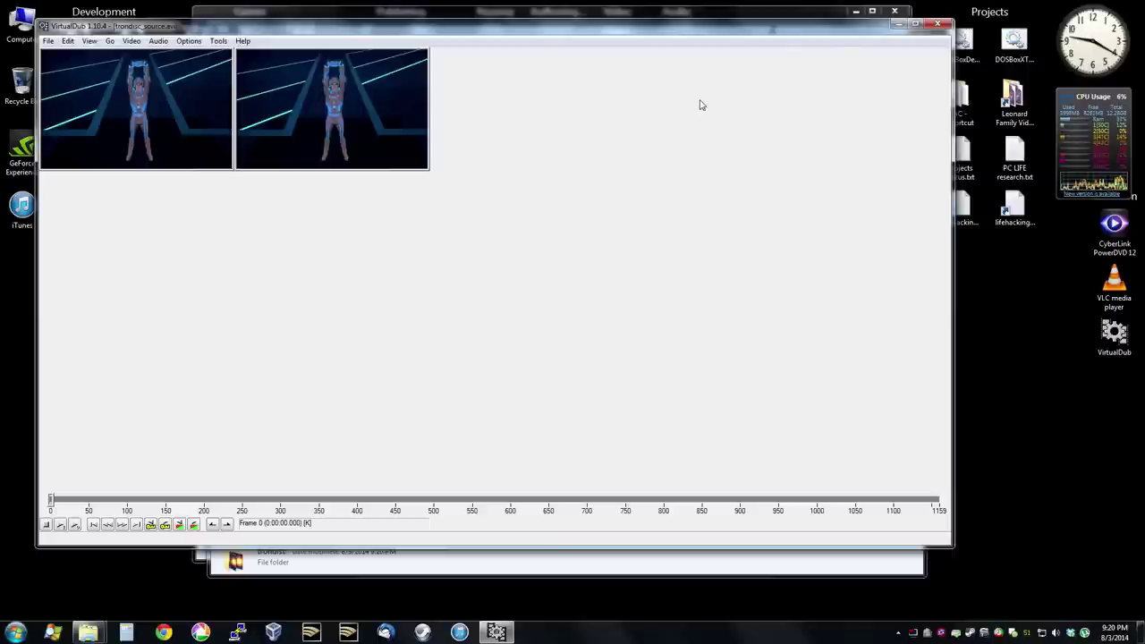
{"action": "left_click", "coordinate": [935, 24]}
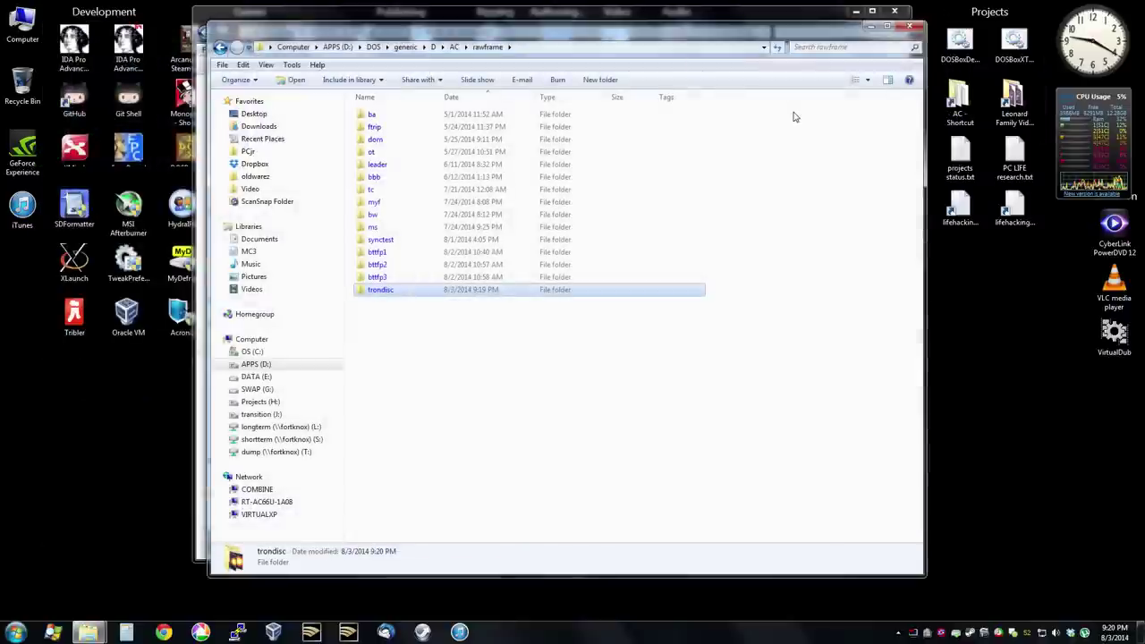
Step: Check the exported frames in the trondisc folder, and return to the references folder
{"action": "left_click", "coordinate": [871, 26]}
{"action": "mouse_move", "coordinate": [88, 632]}
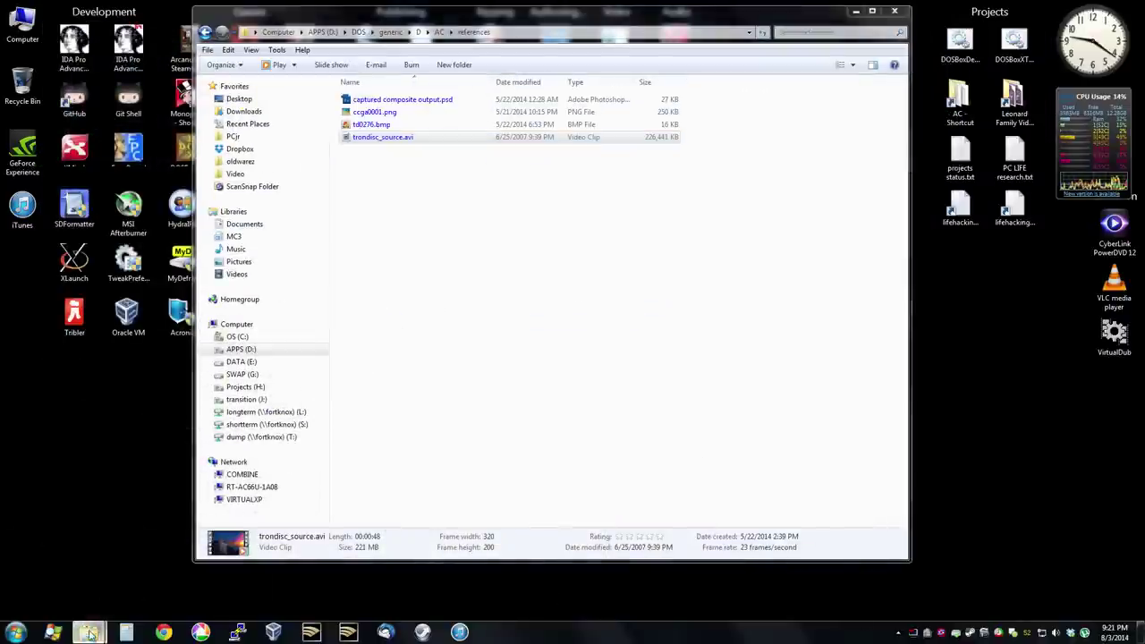
{"action": "left_click", "coordinate": [201, 564]}
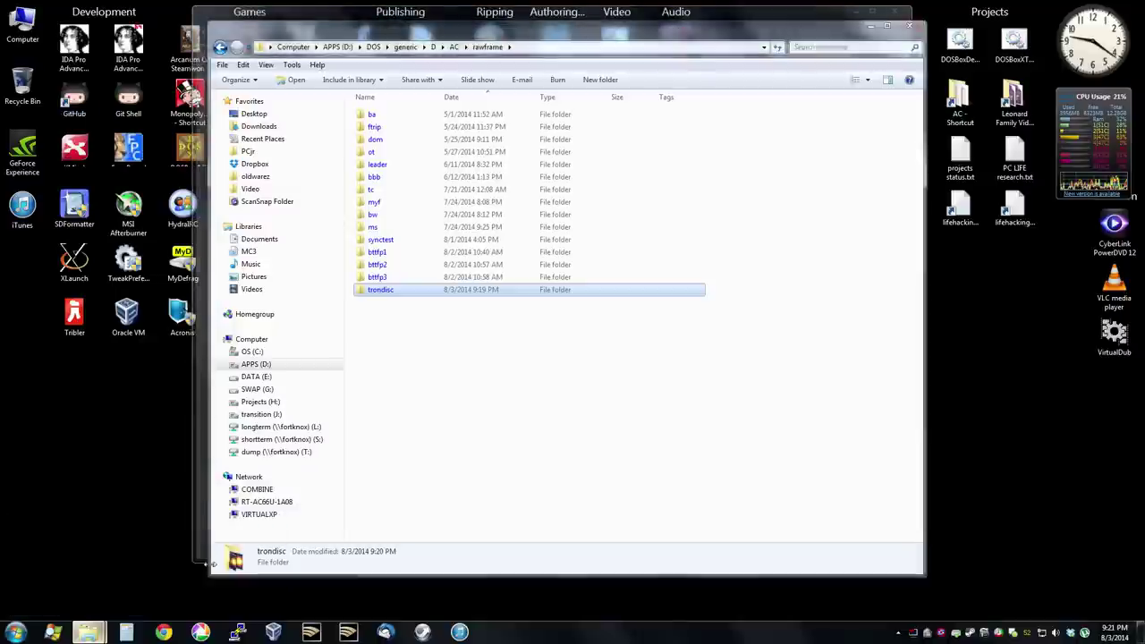
{"action": "double_click", "coordinate": [374, 291]}
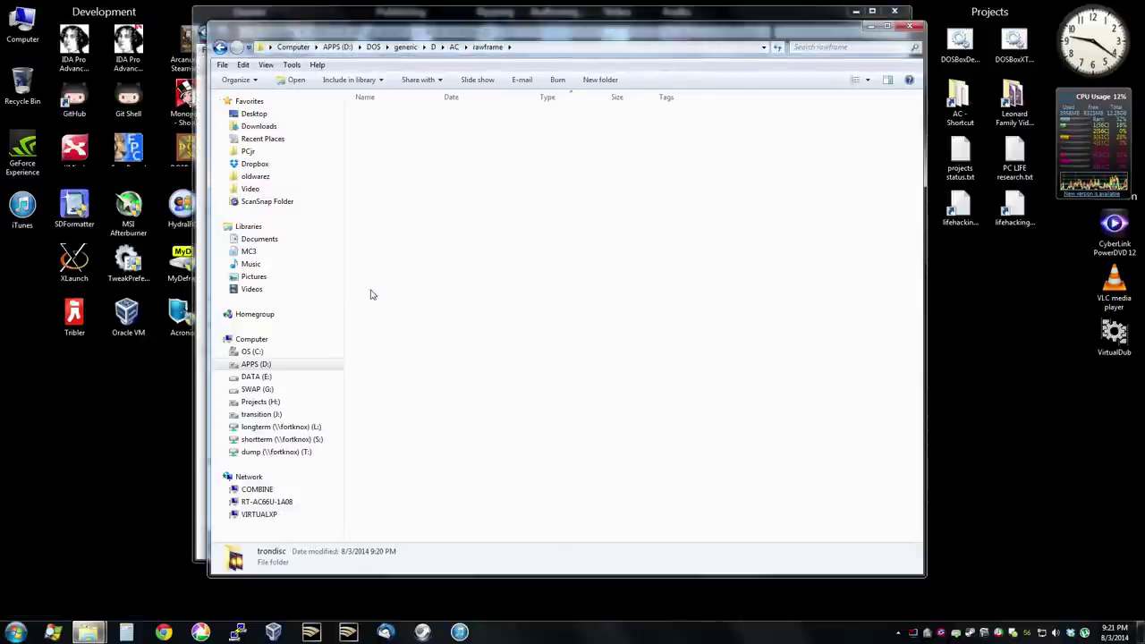
{"action": "left_click", "coordinate": [869, 26]}
Step: Reload trondisc_source.avi in VirtualDub and save its audio as trondisc_source.wav in the rawframe\trondisc folder
{"action": "left_click_drag", "start_coordinate": [420, 138], "coordinate": [1113, 335]}
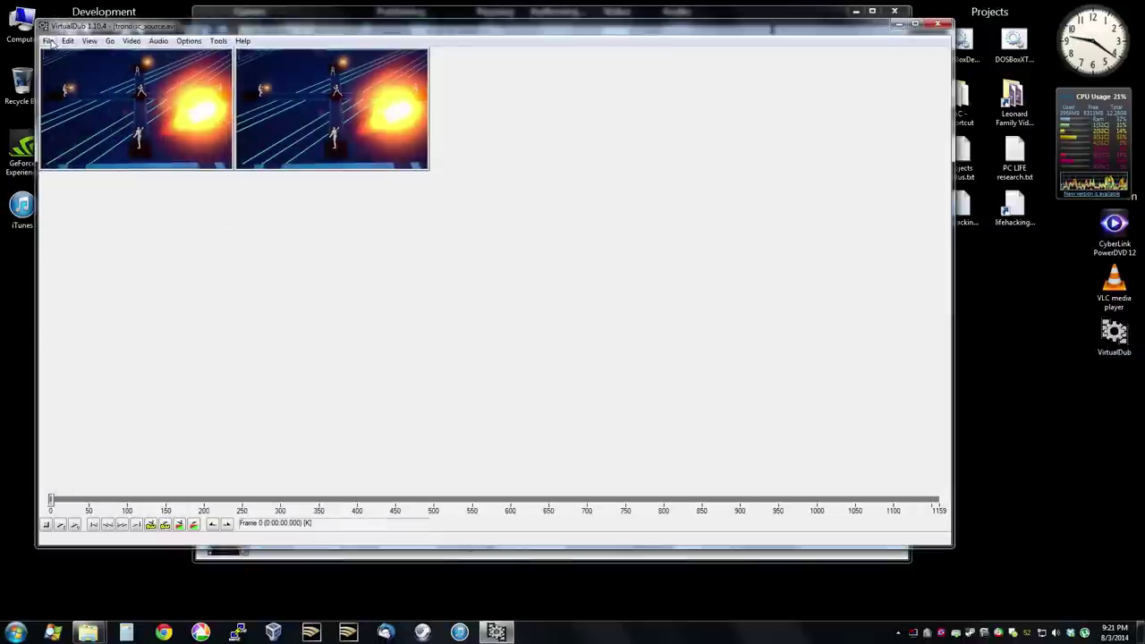
{"action": "left_click", "coordinate": [49, 41]}
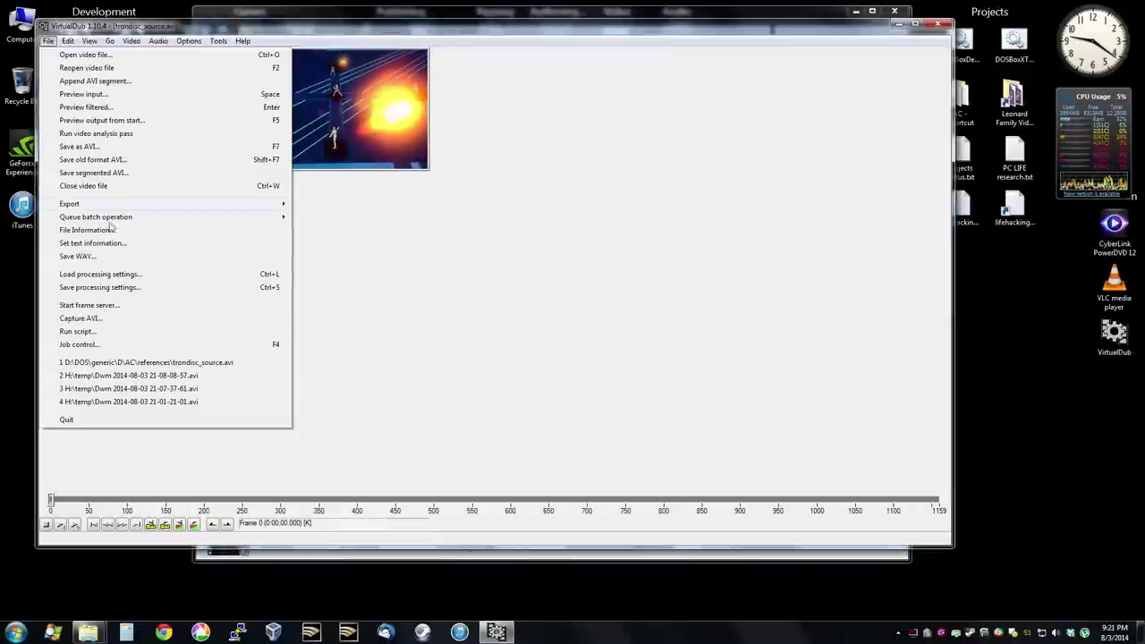
{"action": "left_click", "coordinate": [87, 257]}
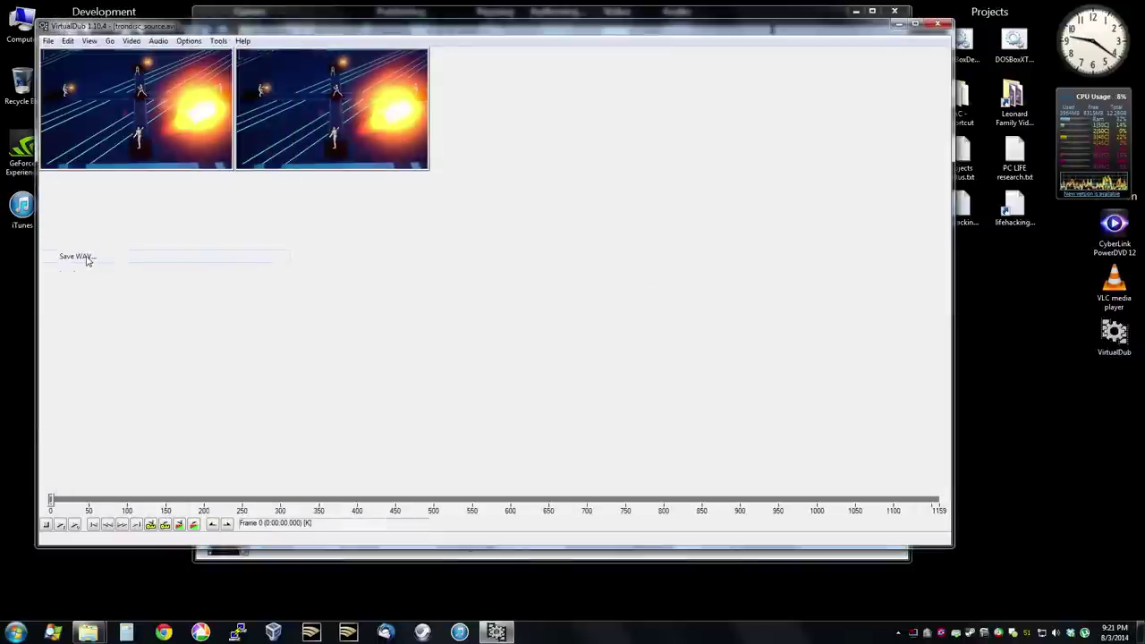
{"action": "left_click", "coordinate": [315, 75]}
{"action": "double_click", "coordinate": [341, 287]}
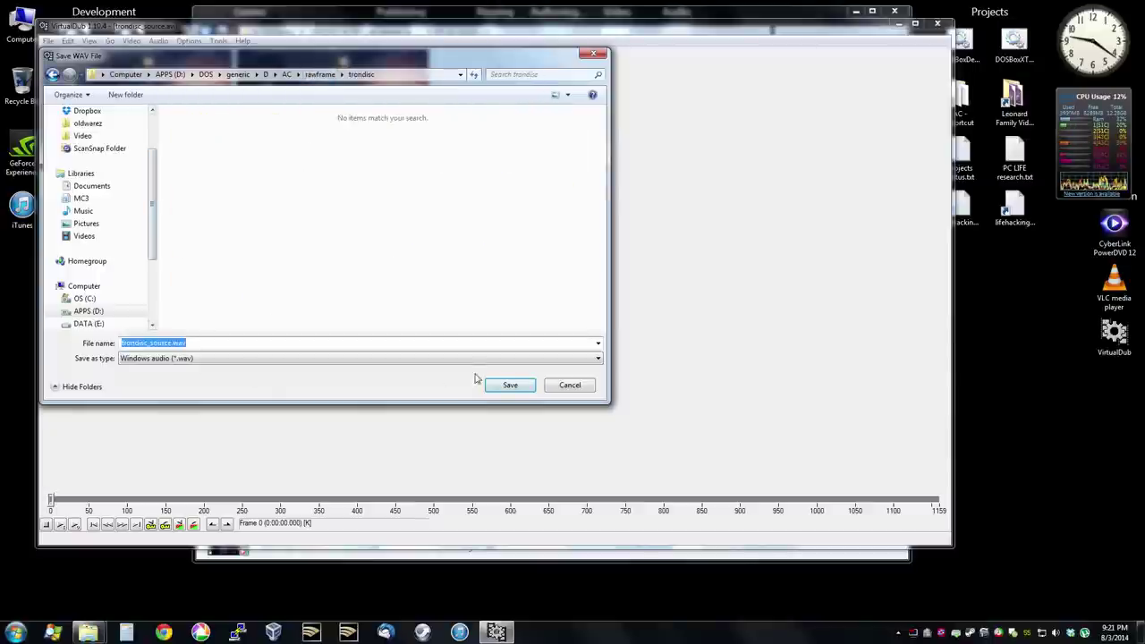
{"action": "left_click", "coordinate": [499, 388]}
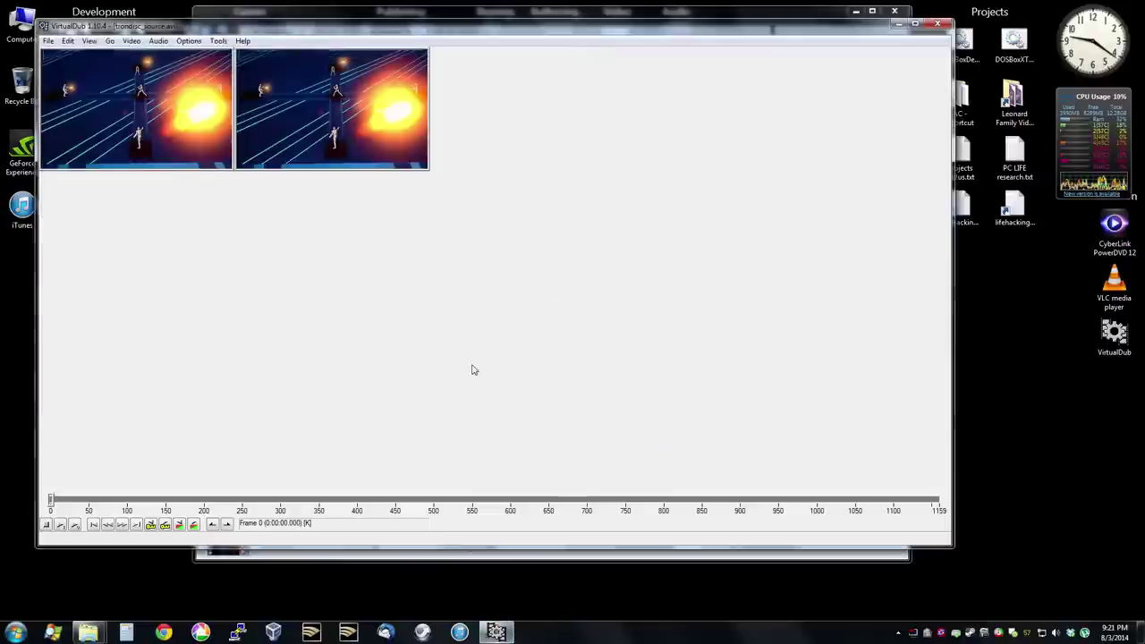
Step: Close VirtualDub and go up from the references folder to the AC folder
{"action": "left_click", "coordinate": [937, 25]}
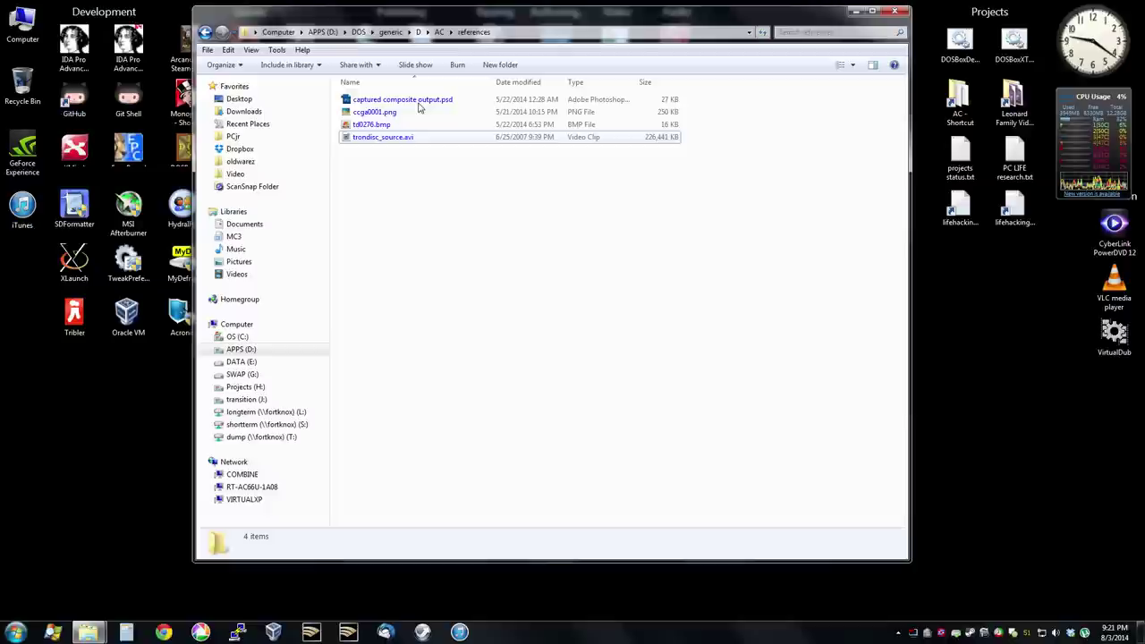
{"action": "key", "text": "BackSpace"}
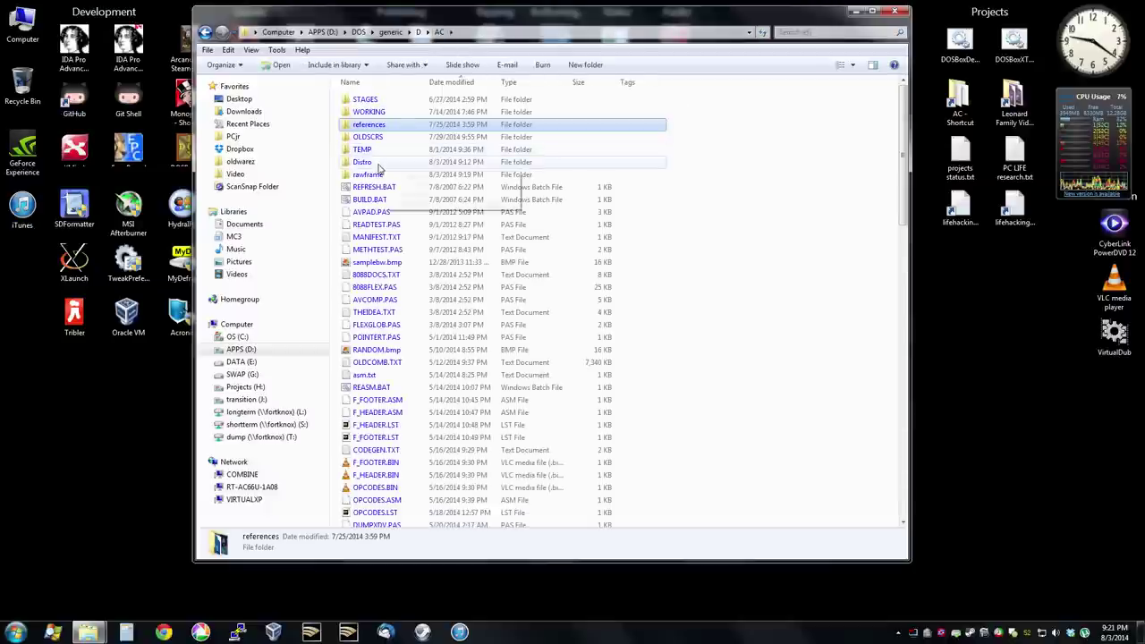
Step: Open the CGA 16-color composite palette text file from the Distro folder and examine its hex color list
{"action": "double_click", "coordinate": [374, 162]}
{"action": "double_click", "coordinate": [367, 112]}
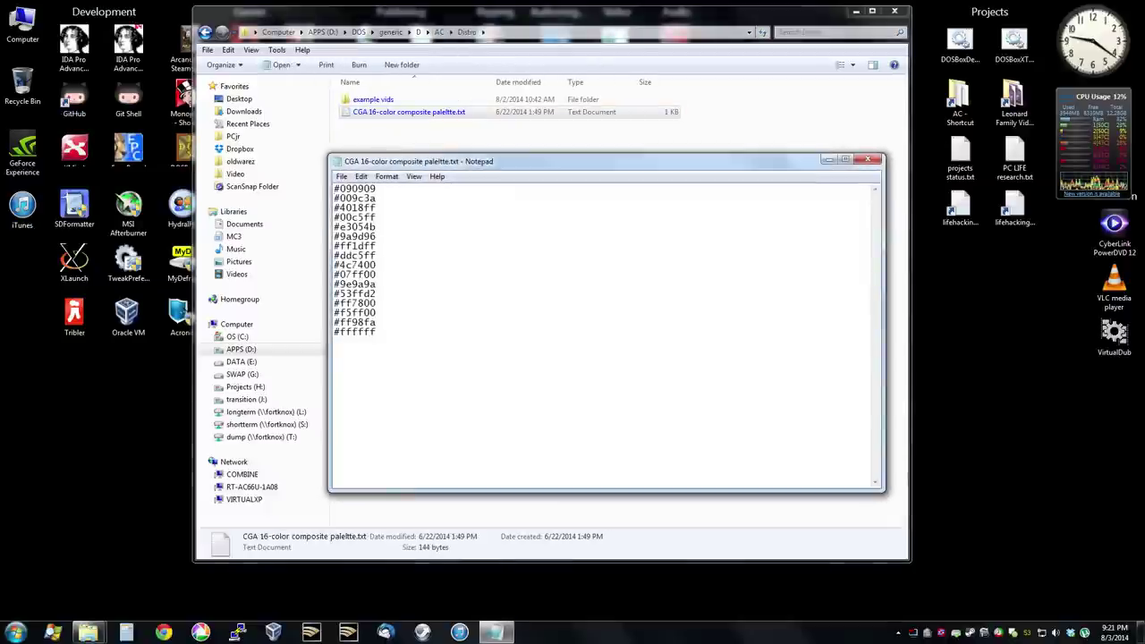
{"action": "mouse_move", "coordinate": [404, 152]}
{"action": "left_mouse_down"}
{"action": "mouse_move", "coordinate": [425, 141]}
{"action": "mouse_move", "coordinate": [411, 141]}
{"action": "left_mouse_up"}
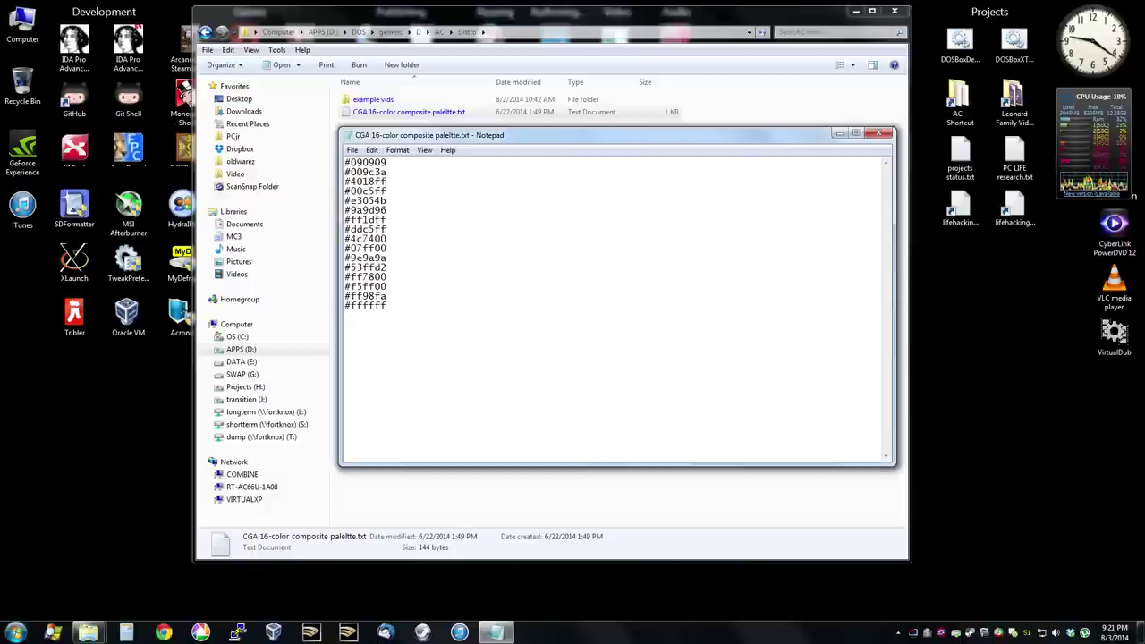
{"action": "key", "text": "shift+Home"}
{"action": "key", "text": "End"}
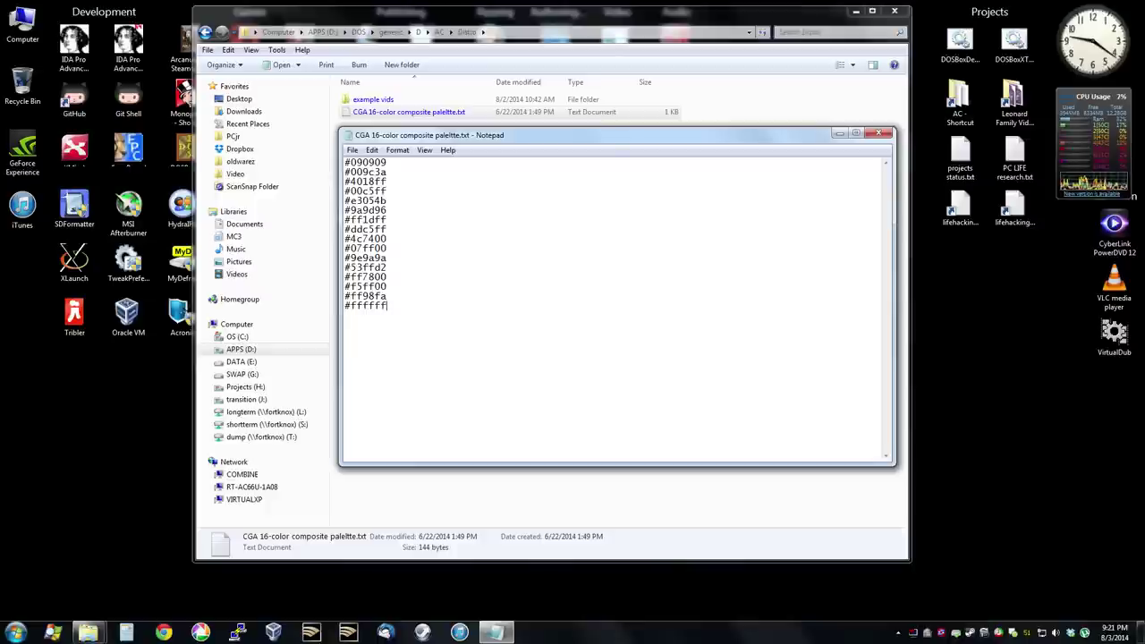
Step: Add the note "160x200x16 8-bit BMP ^^" below the hex color list, separated by a blank line
{"action": "key", "text": "Return"}
{"action": "type", "text": "160x200 "}
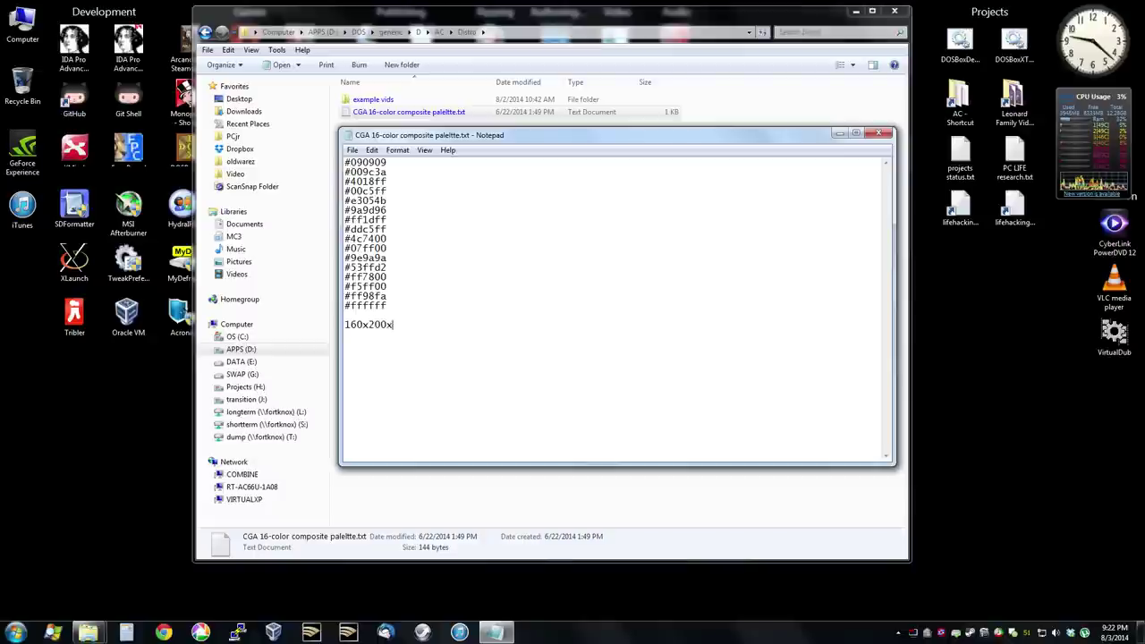
{"action": "type", "text": "16 8-bit BMP"}
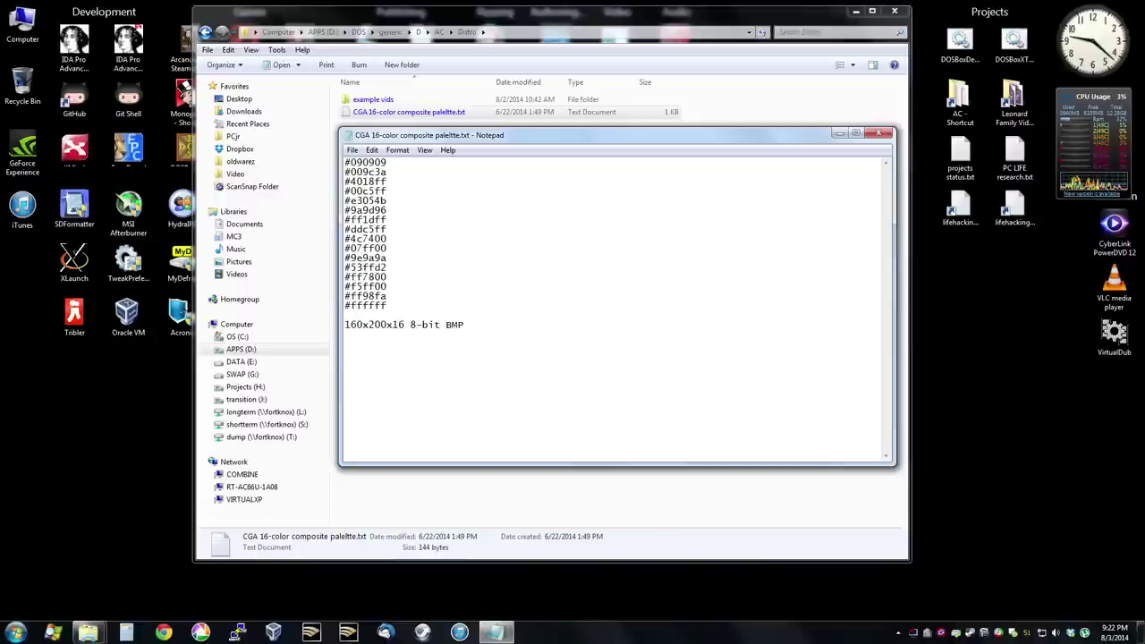
{"action": "type", "text": " A"}
Step: Add a second note "160x100x16 8-bit BMP ^^" below the 160x200x16 line
{"action": "left_click", "coordinate": [345, 325]}
{"action": "type", "text": "60x100x16"}
{"action": "key", "text": "BackSpace"}
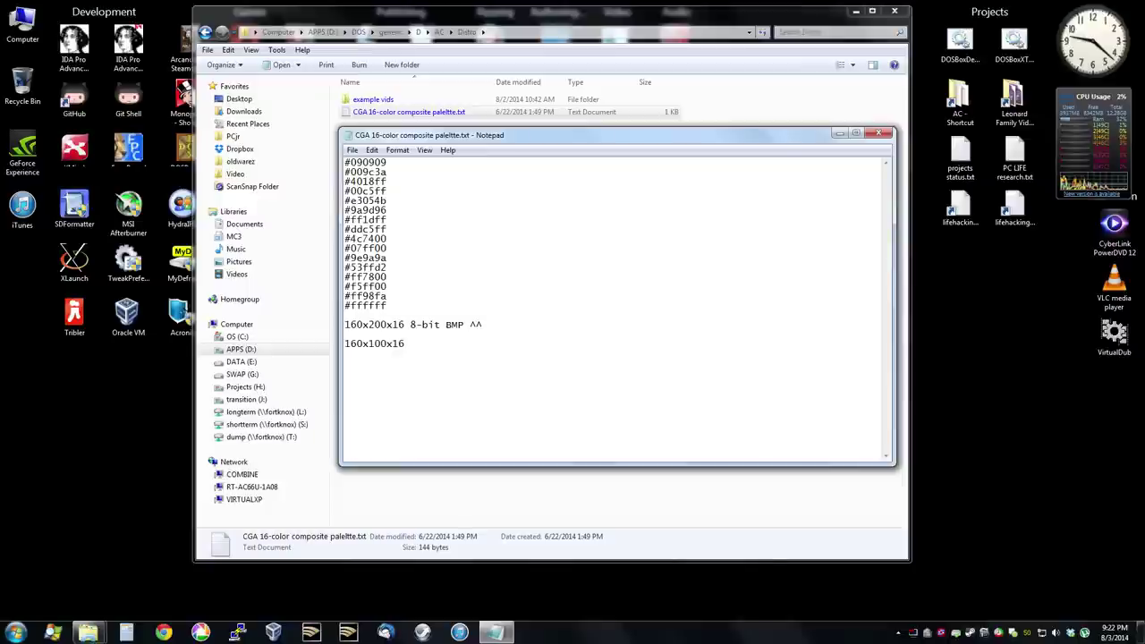
{"action": "type", "text": "8"}
{"action": "key", "text": "BackSpace"}
{"action": "type", "text": "it C"}
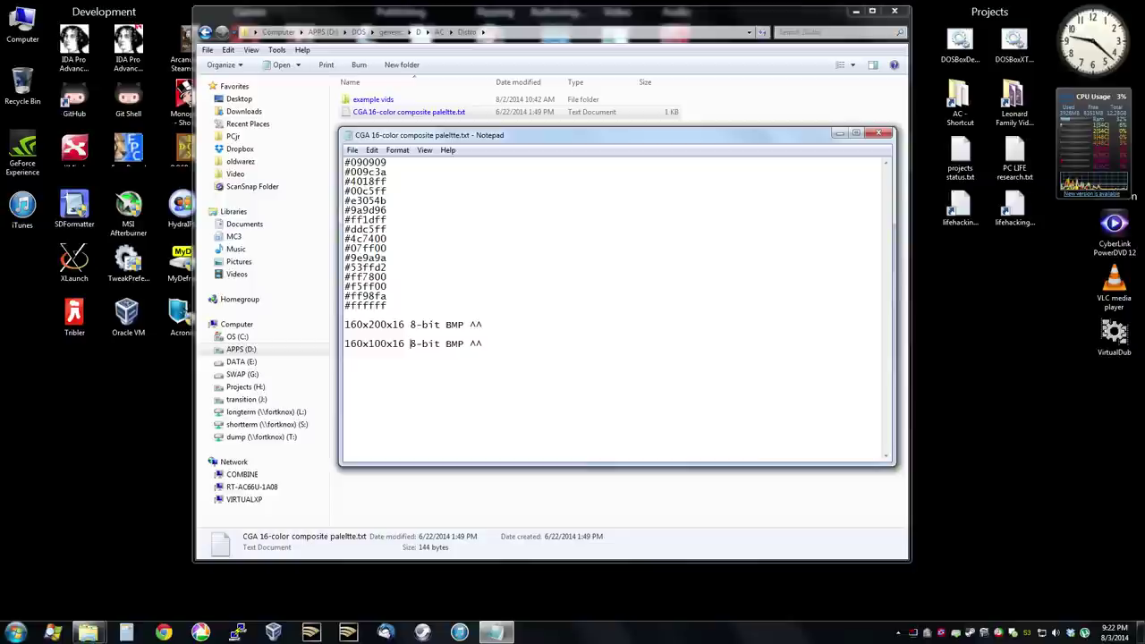
Step: Close the palette text file without saving the added notes, and close the Distro folder window
{"action": "left_click", "coordinate": [345, 334]}
{"action": "left_click", "coordinate": [387, 305]}
{"action": "left_click", "coordinate": [345, 161]}
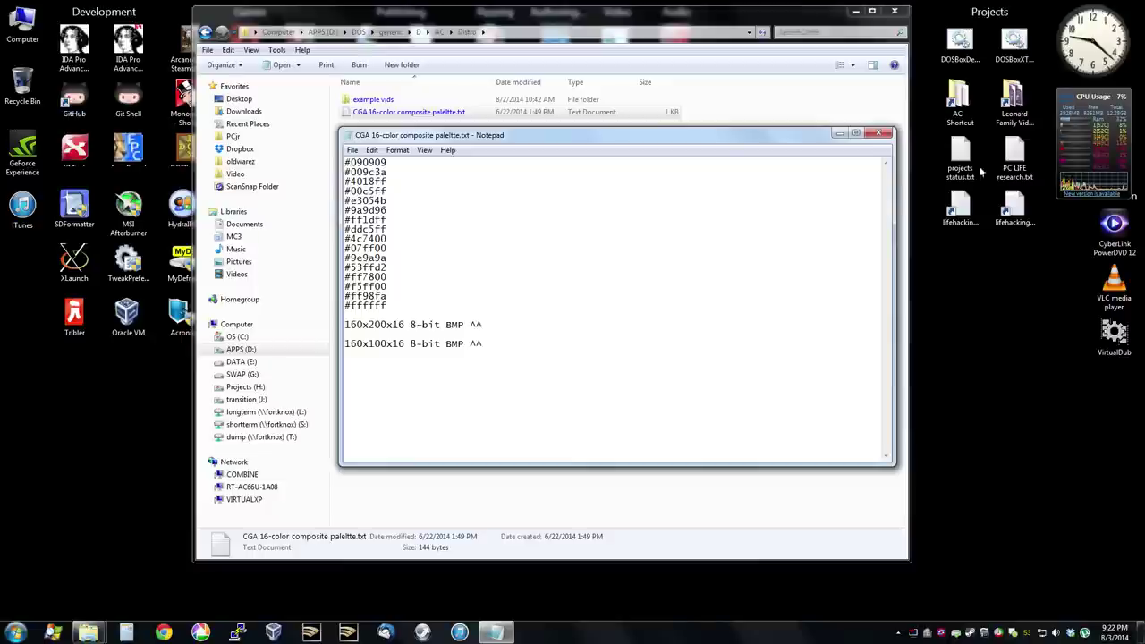
{"action": "left_click", "coordinate": [878, 132]}
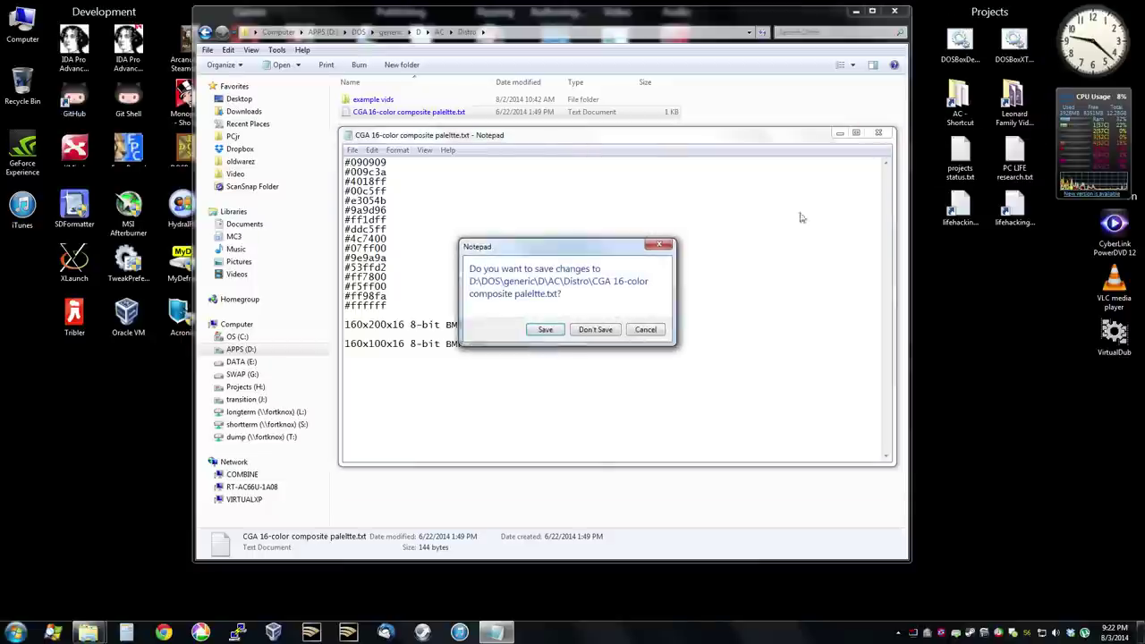
{"action": "left_click", "coordinate": [599, 331]}
{"action": "left_click", "coordinate": [477, 189]}
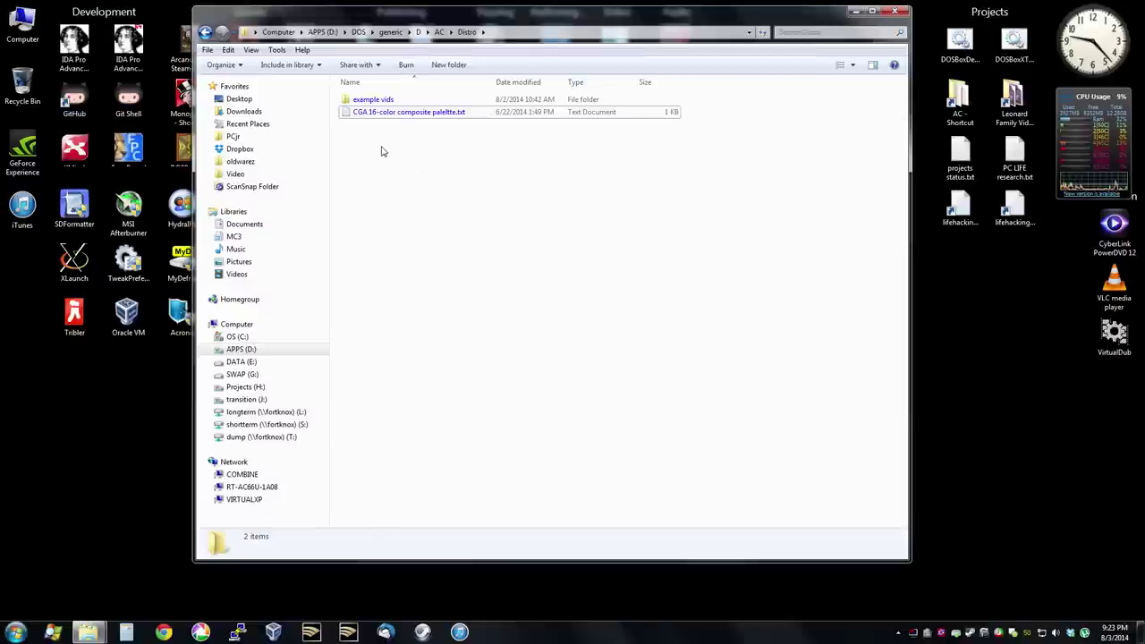
{"action": "left_click", "coordinate": [894, 11]}
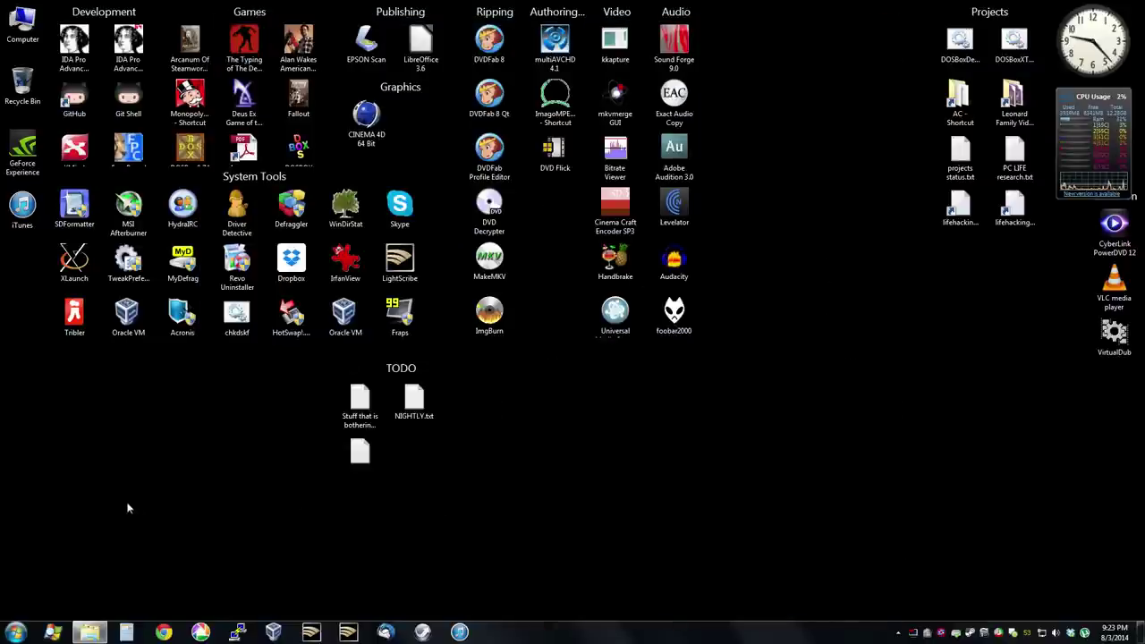
Step: Launch Photoshop CS5 (64 Bit) and open td0000.png from the rawframe\trondisc folder
{"action": "left_click", "coordinate": [25, 631]}
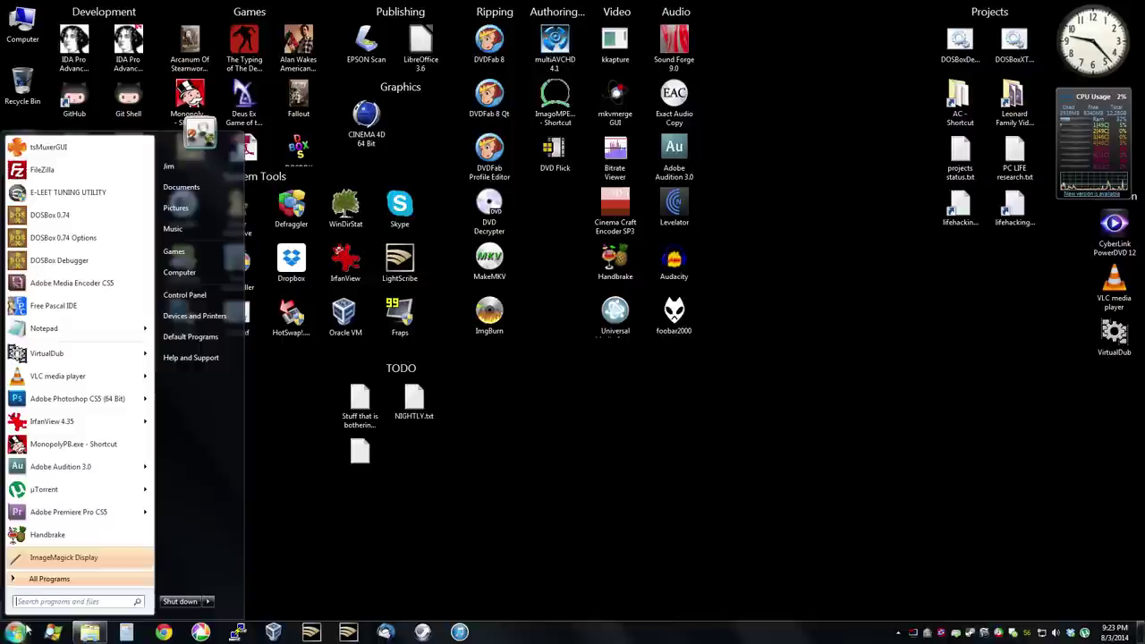
{"action": "left_click", "coordinate": [85, 399]}
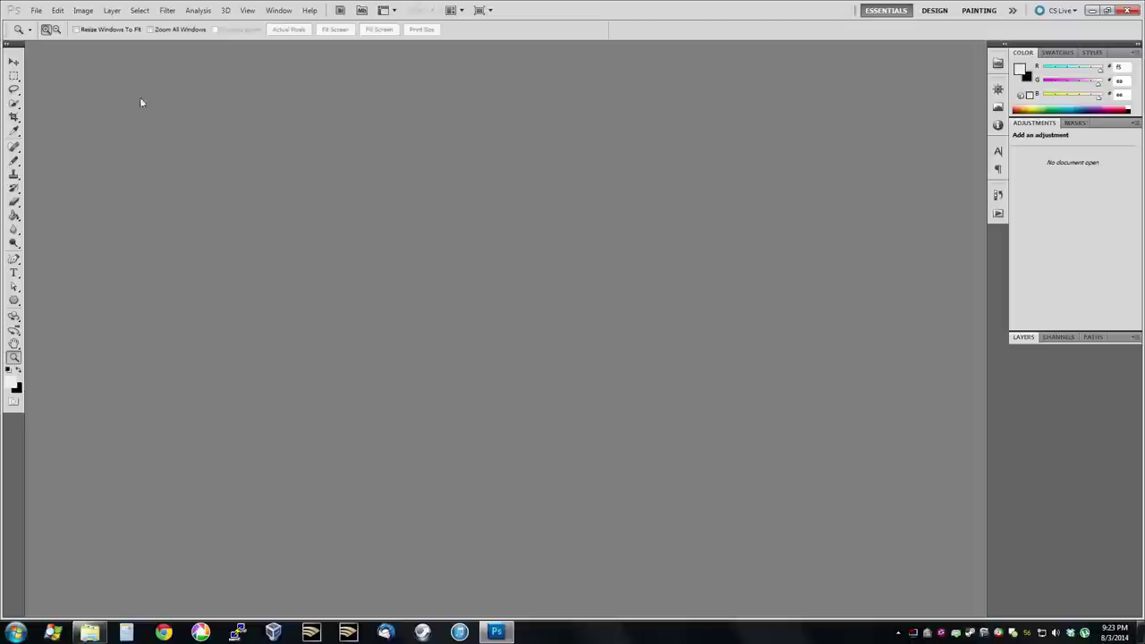
{"action": "left_click", "coordinate": [36, 10]}
{"action": "left_click", "coordinate": [68, 39]}
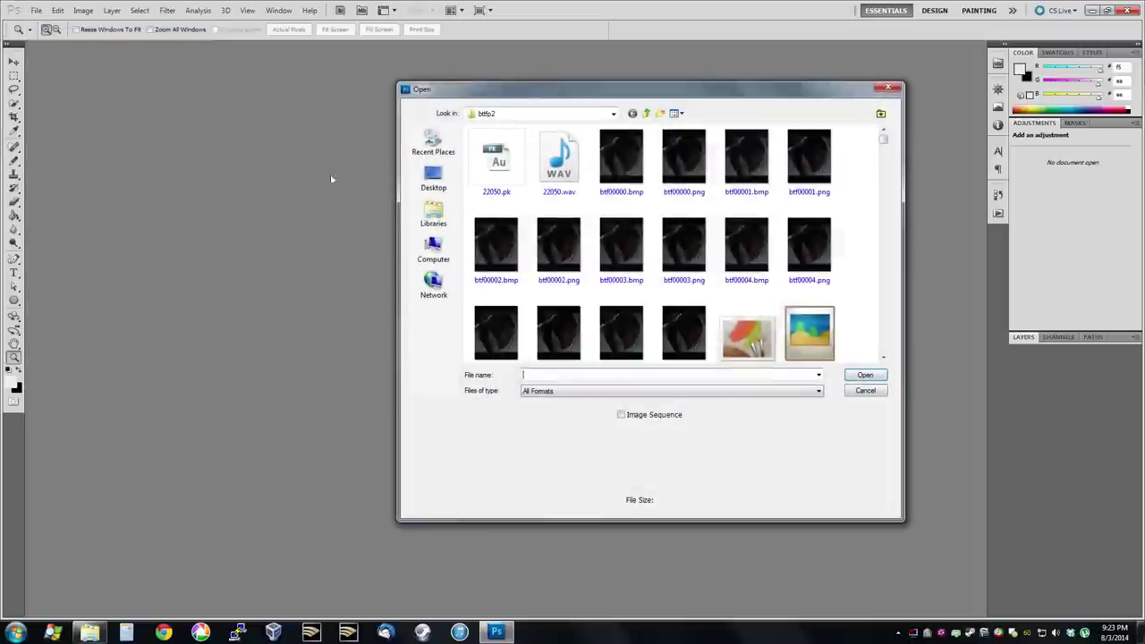
{"action": "left_click", "coordinate": [646, 113]}
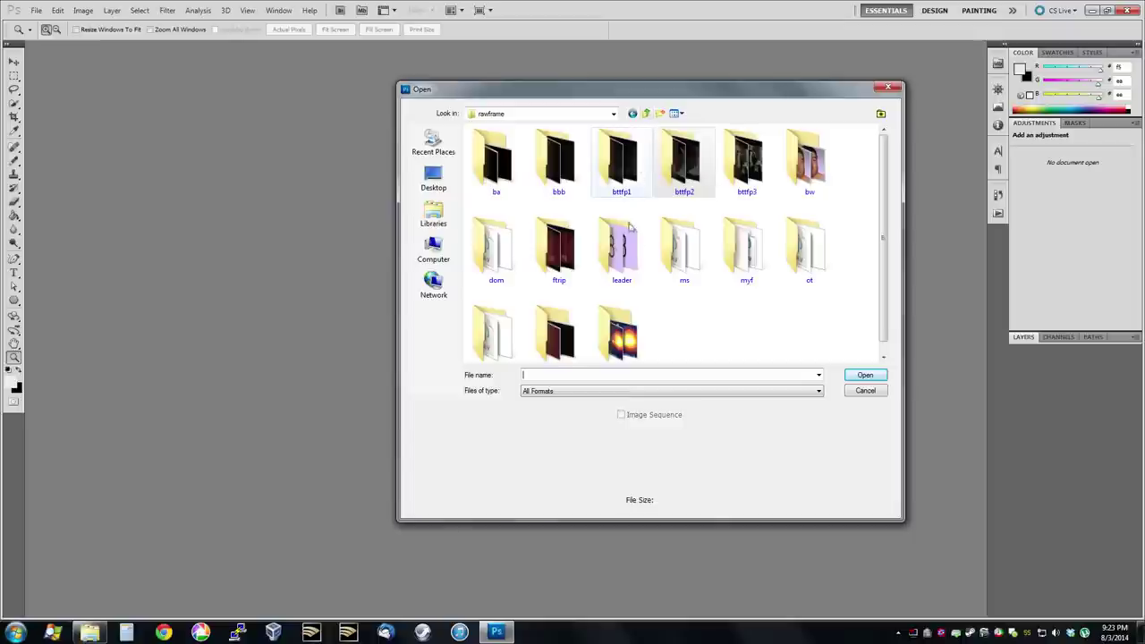
{"action": "scroll", "coordinate": [740, 361], "scroll_direction": "down", "scroll_amount": 1}
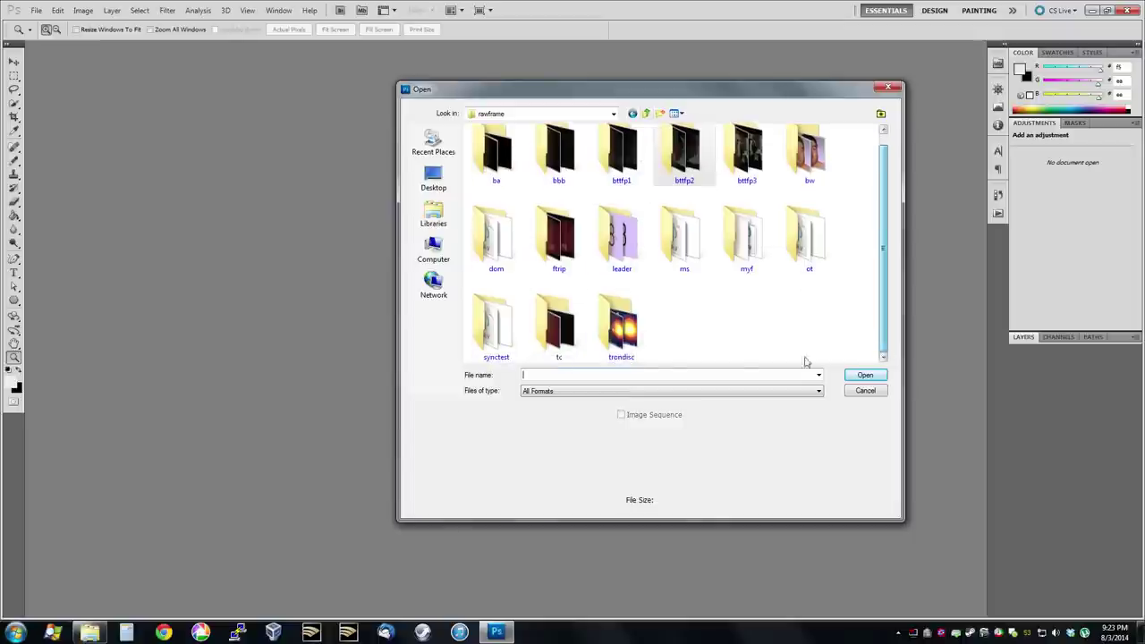
{"action": "double_click", "coordinate": [621, 329]}
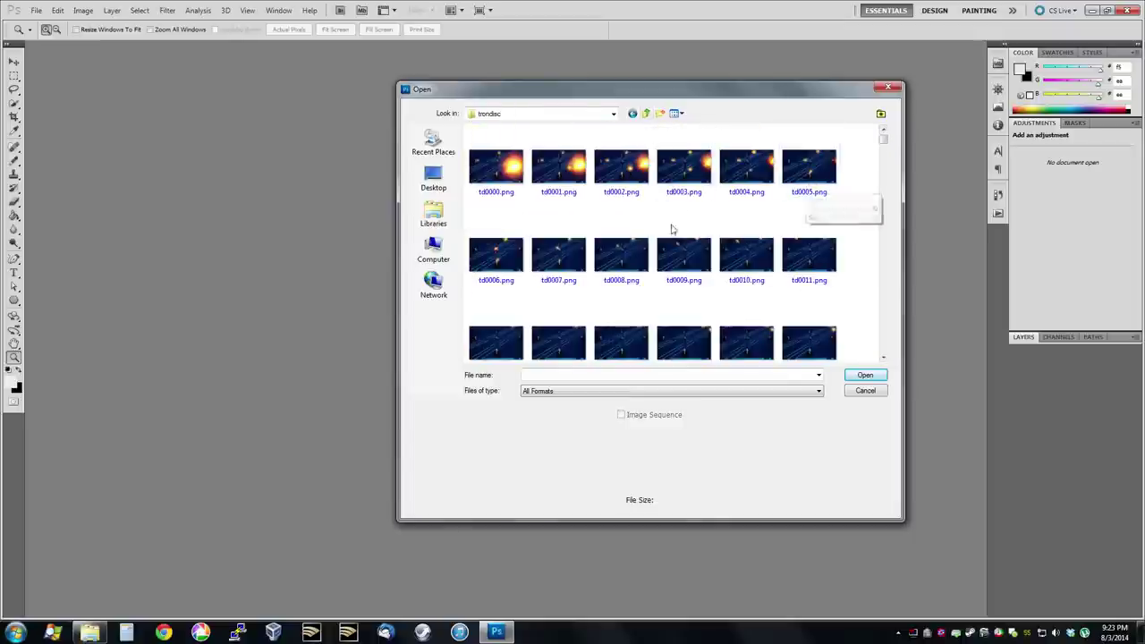
{"action": "double_click", "coordinate": [495, 168]}
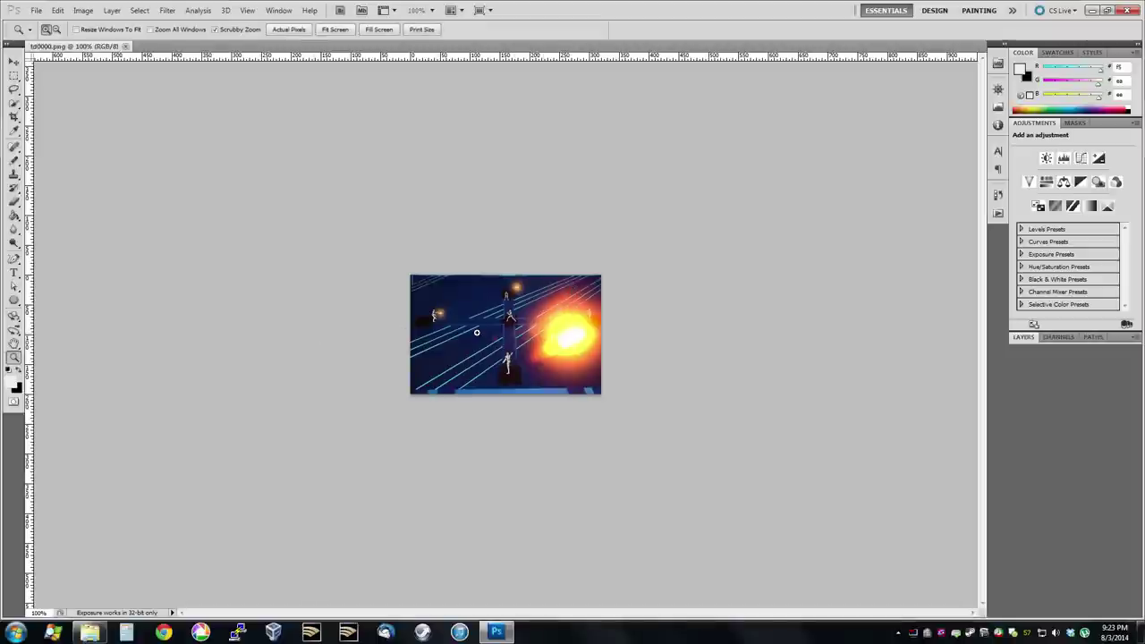
Step: Resize the td0000.png image to 160 pixels wide by 200 pixels high
{"action": "left_click", "coordinate": [476, 332]}
{"action": "left_click", "coordinate": [476, 331]}
{"action": "left_click", "coordinate": [478, 330]}
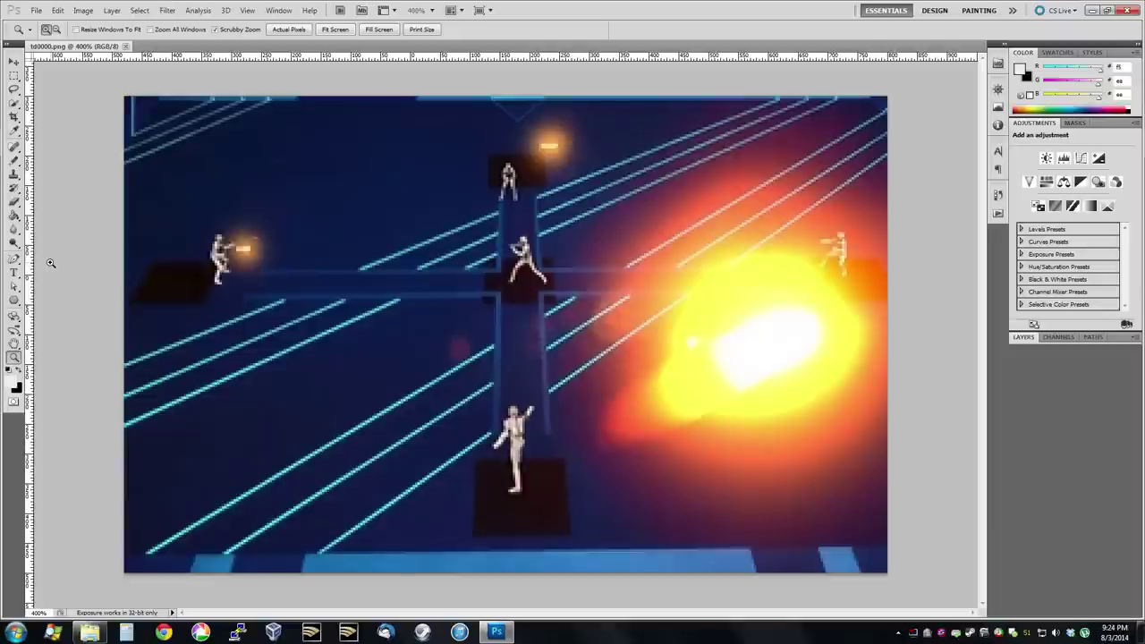
{"action": "left_click", "coordinate": [85, 12]}
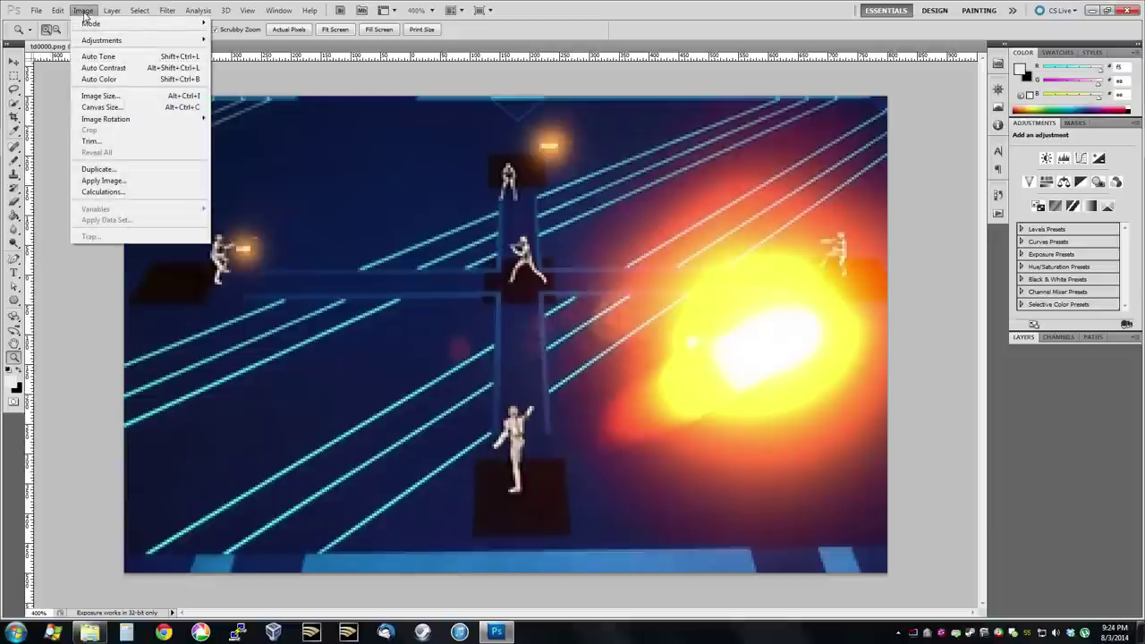
{"action": "mouse_move", "coordinate": [98, 24]}
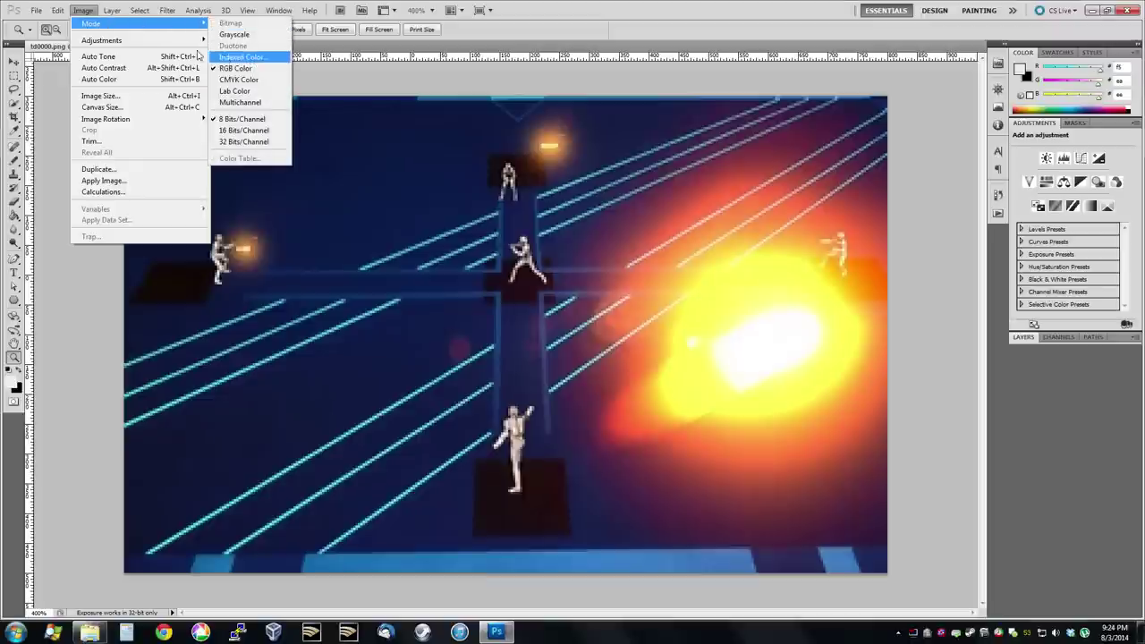
{"action": "mouse_move", "coordinate": [205, 24]}
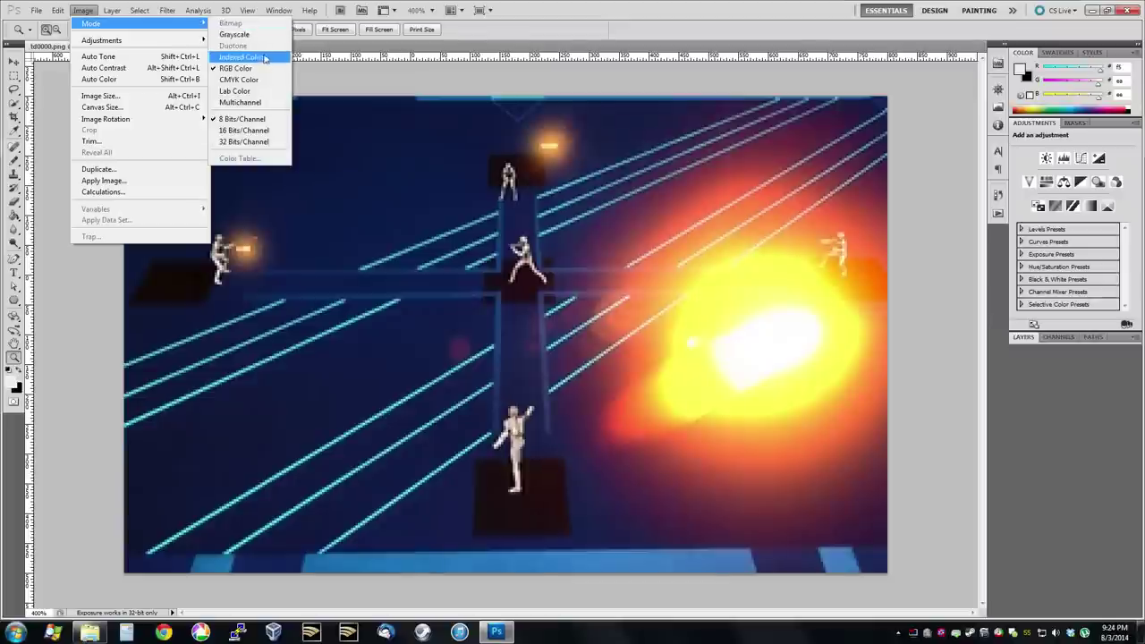
{"action": "left_click", "coordinate": [132, 96]}
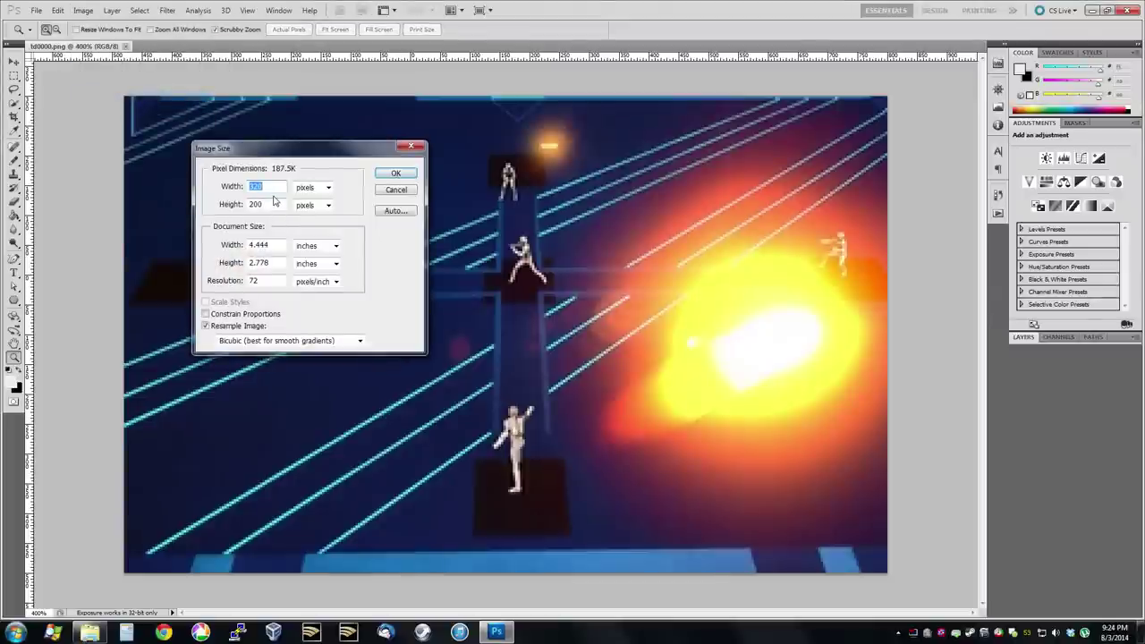
{"action": "type", "text": "160"}
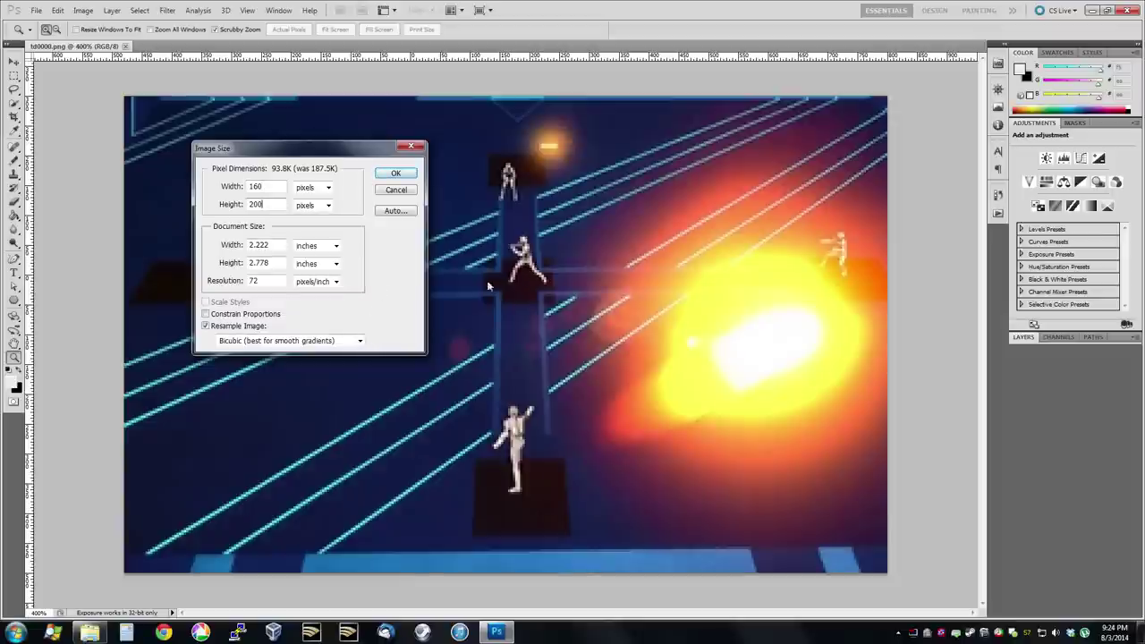
{"action": "left_click", "coordinate": [409, 176]}
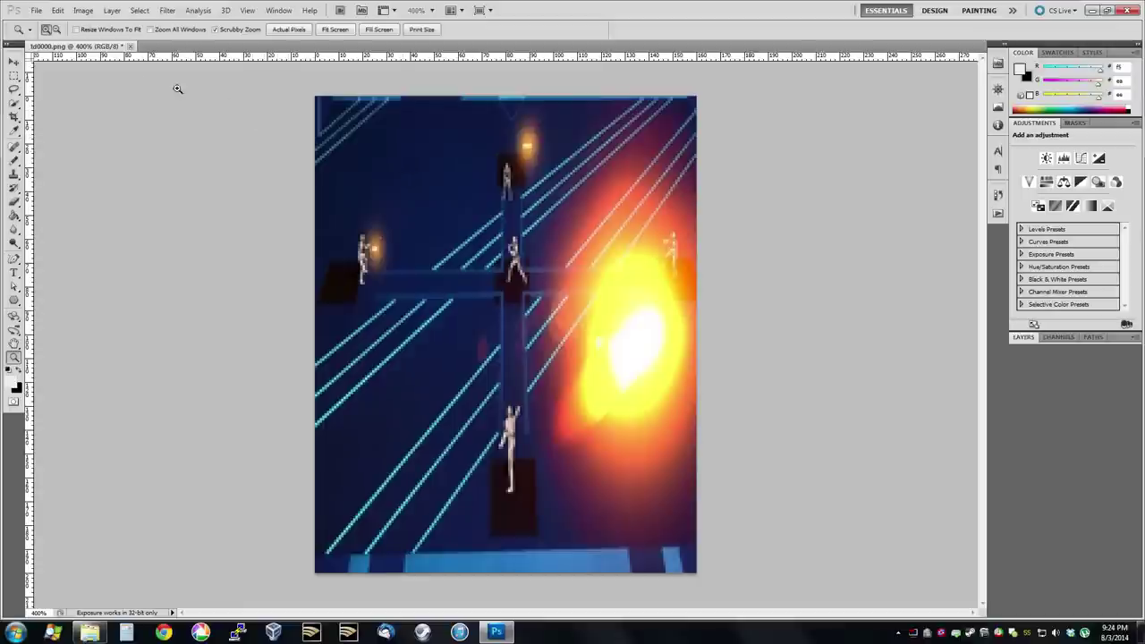
Step: Start converting the image to Indexed Color mode with a Custom palette
{"action": "left_click", "coordinate": [87, 12]}
{"action": "mouse_move", "coordinate": [103, 23]}
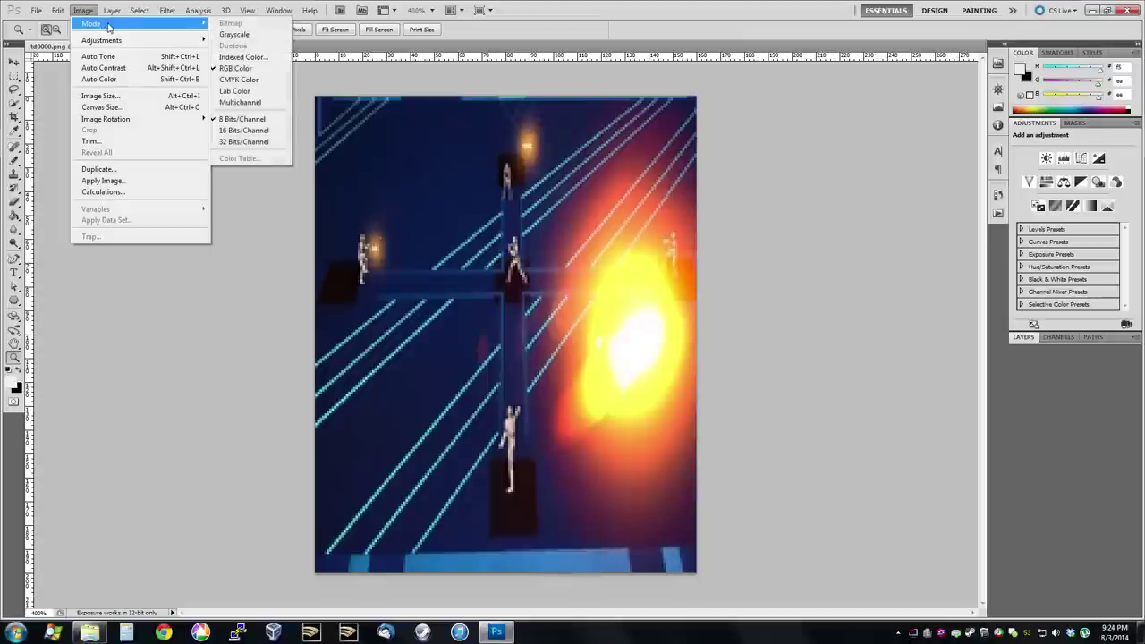
{"action": "left_click", "coordinate": [269, 57]}
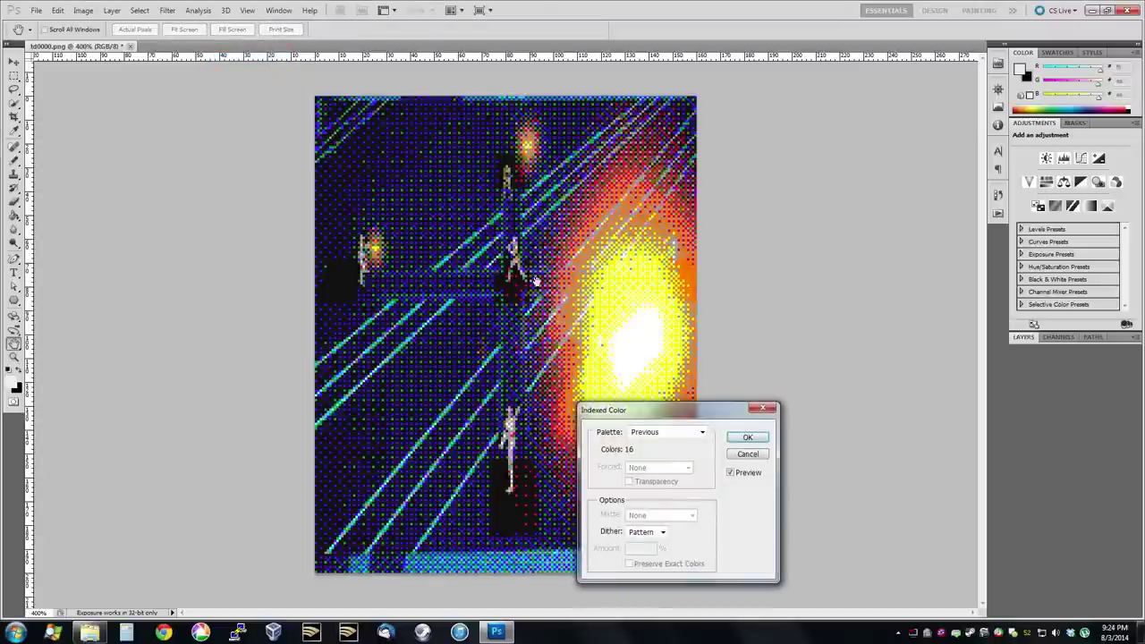
{"action": "left_click", "coordinate": [678, 434]}
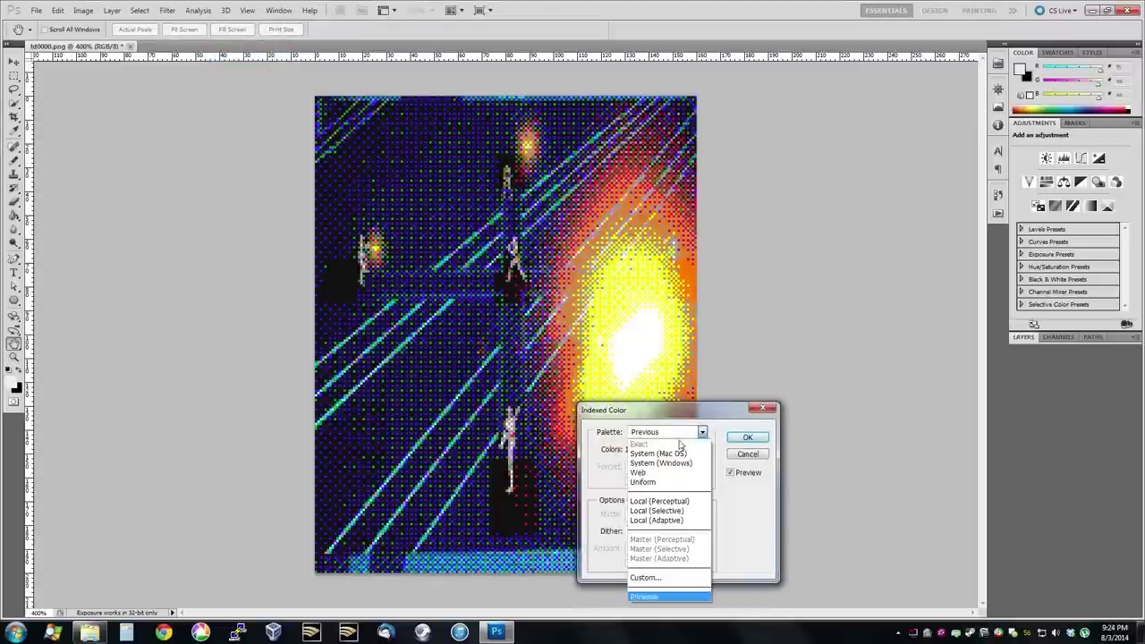
{"action": "left_click", "coordinate": [660, 579]}
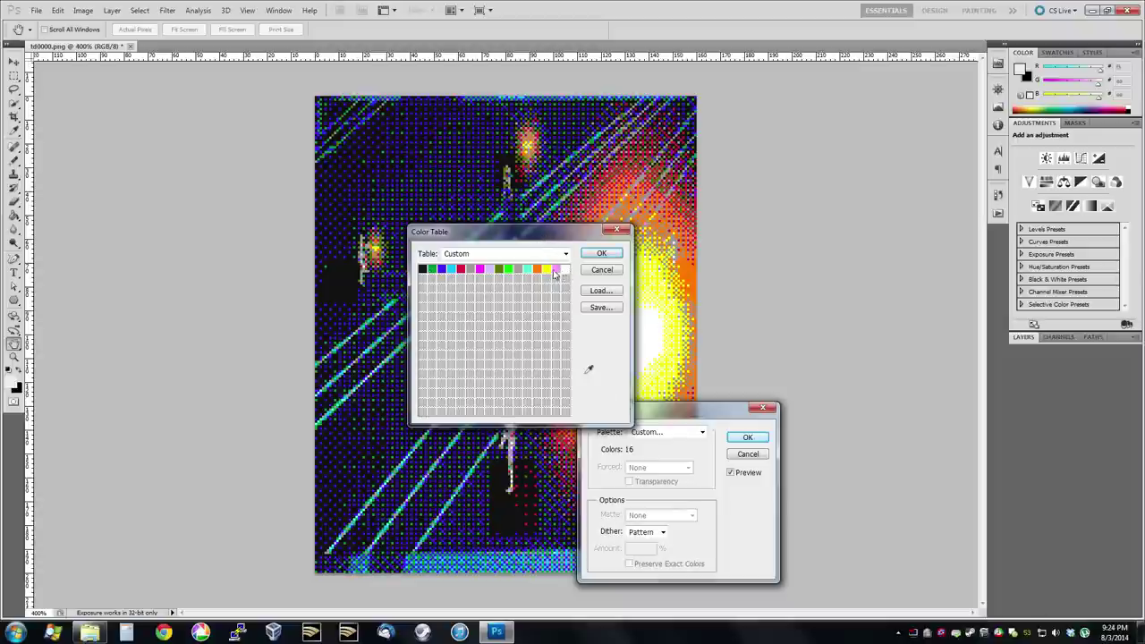
Step: Load cga_composite_in_order.act from the palettes folder as the custom color table and accept it
{"action": "left_click", "coordinate": [611, 295]}
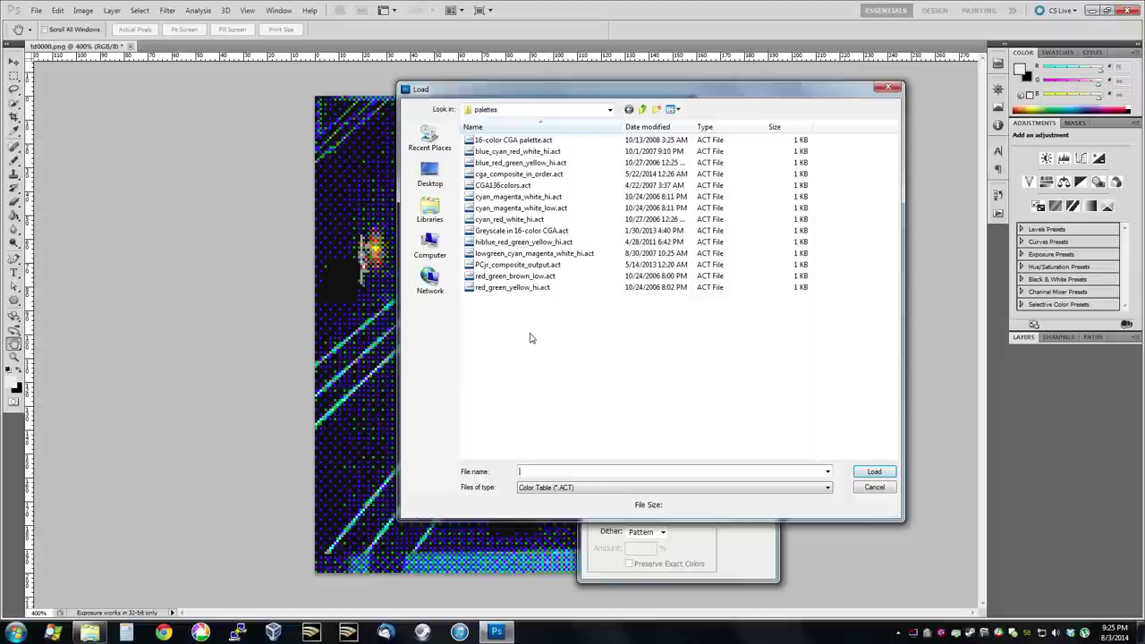
{"action": "left_click", "coordinate": [508, 141]}
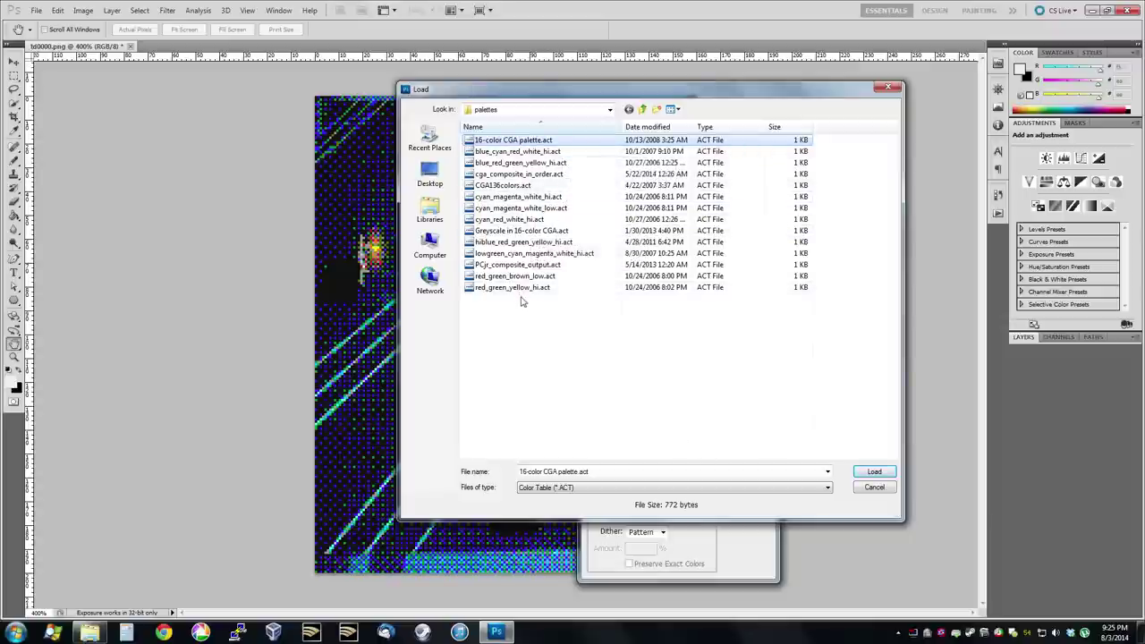
{"action": "left_click", "coordinate": [537, 174]}
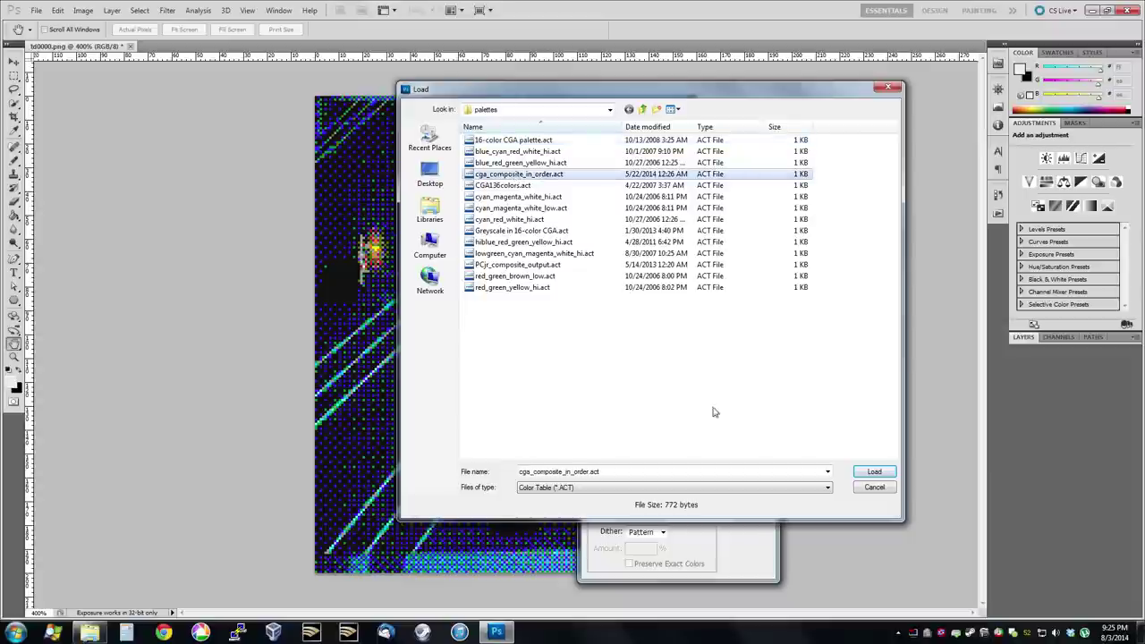
{"action": "left_click", "coordinate": [872, 472]}
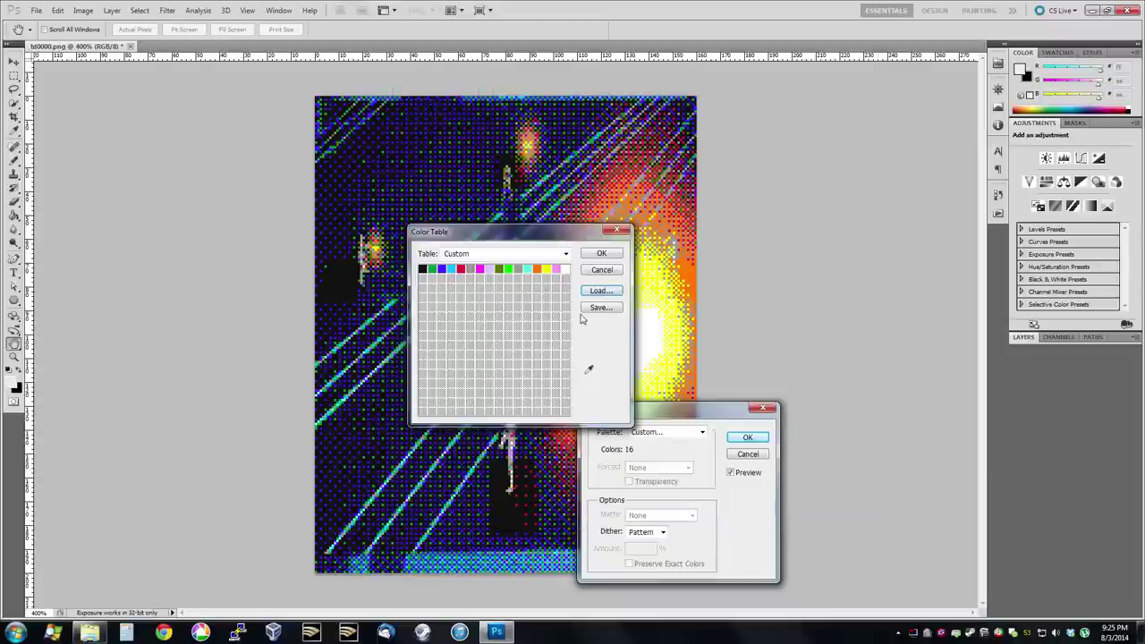
{"action": "left_click", "coordinate": [597, 254]}
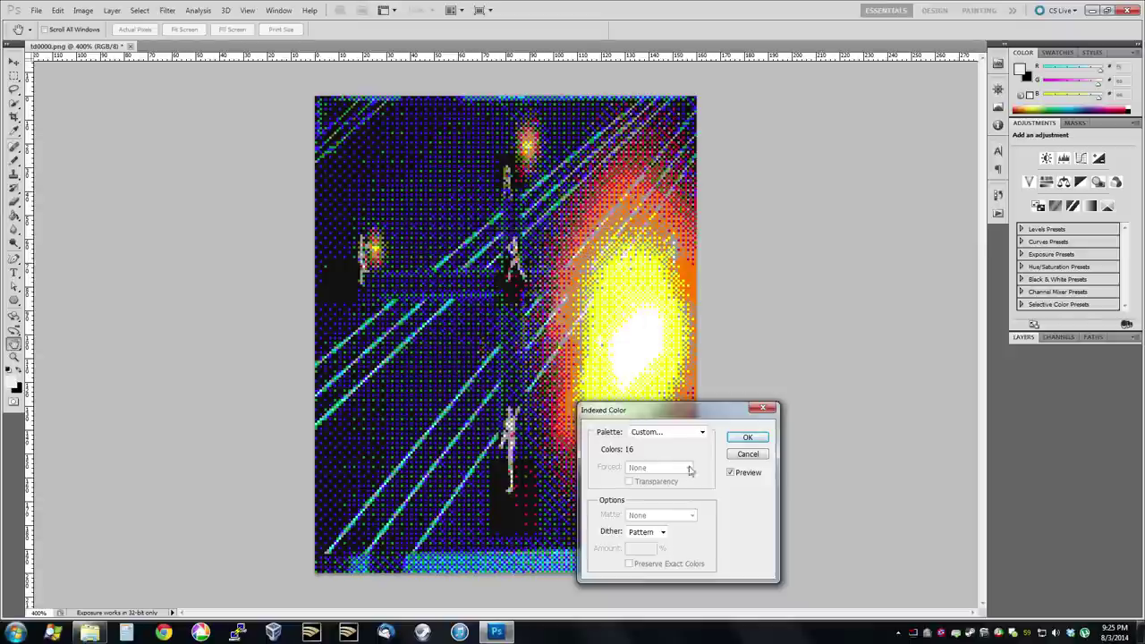
Step: Preview the indexed conversion with None, Pattern and Diffusion dithering to compare how each renders the frame
{"action": "left_click", "coordinate": [661, 534]}
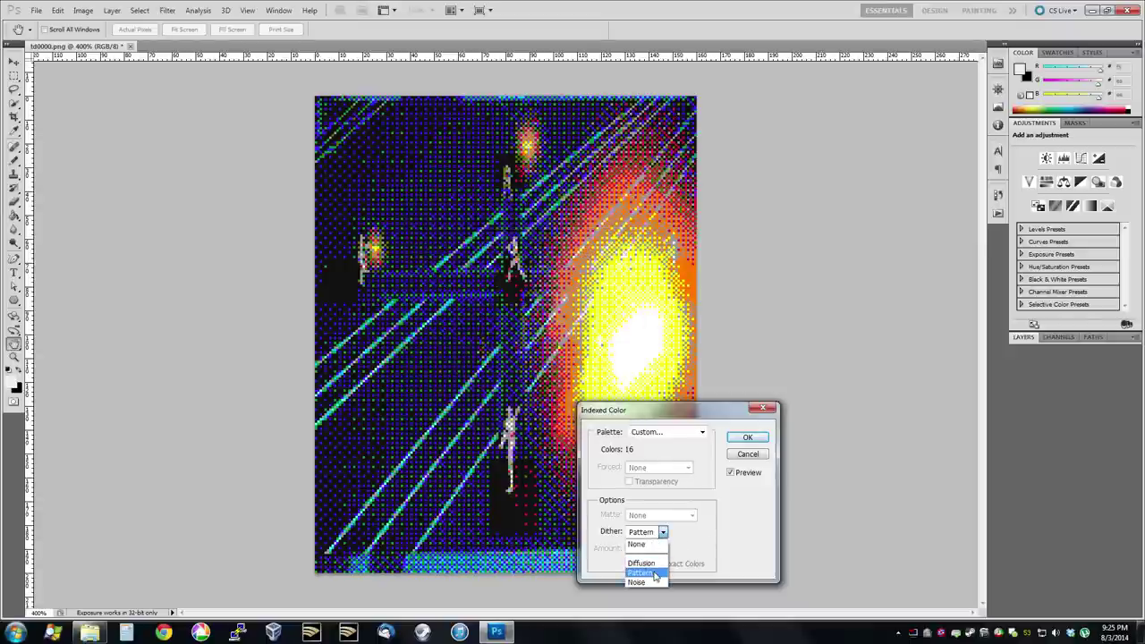
{"action": "left_click", "coordinate": [703, 552]}
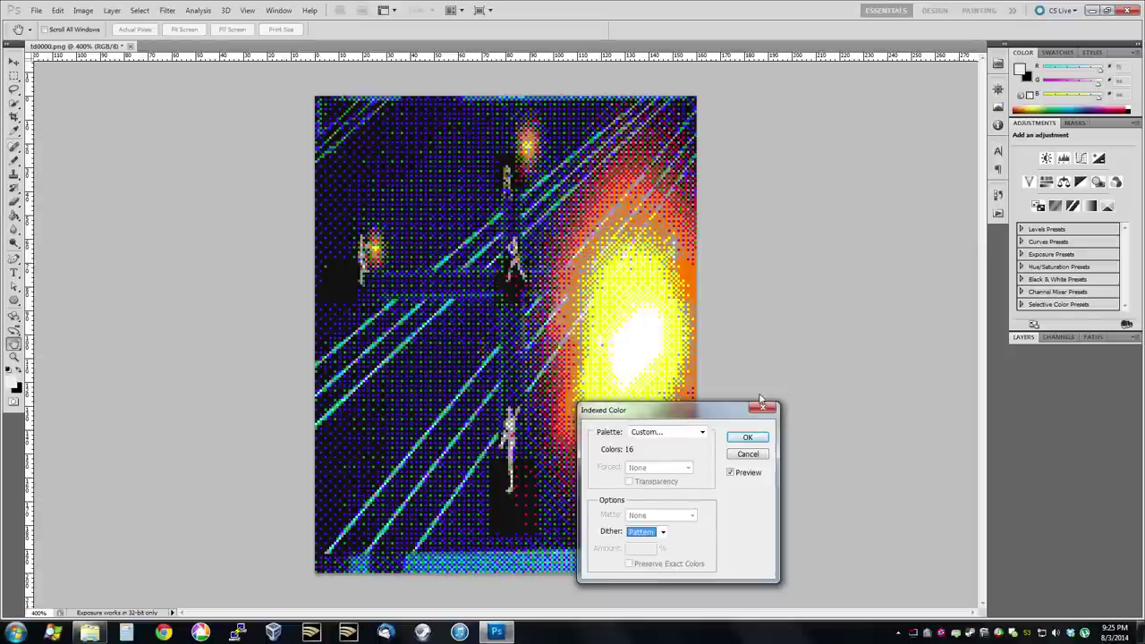
{"action": "left_click_drag", "start_coordinate": [680, 409], "coordinate": [808, 314]}
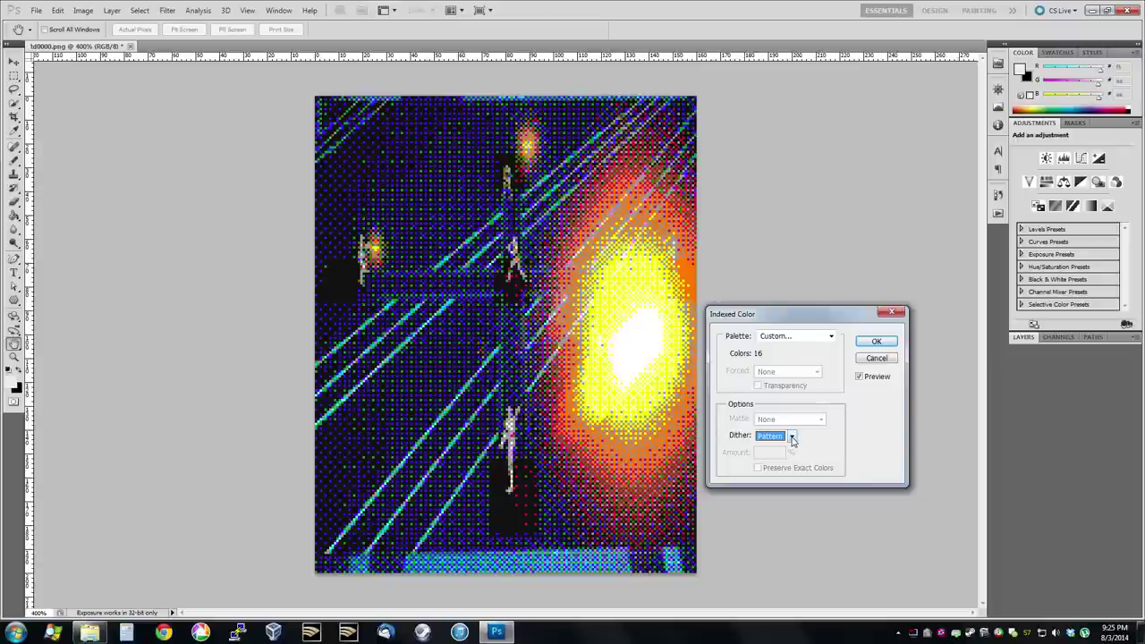
{"action": "left_click", "coordinate": [792, 436]}
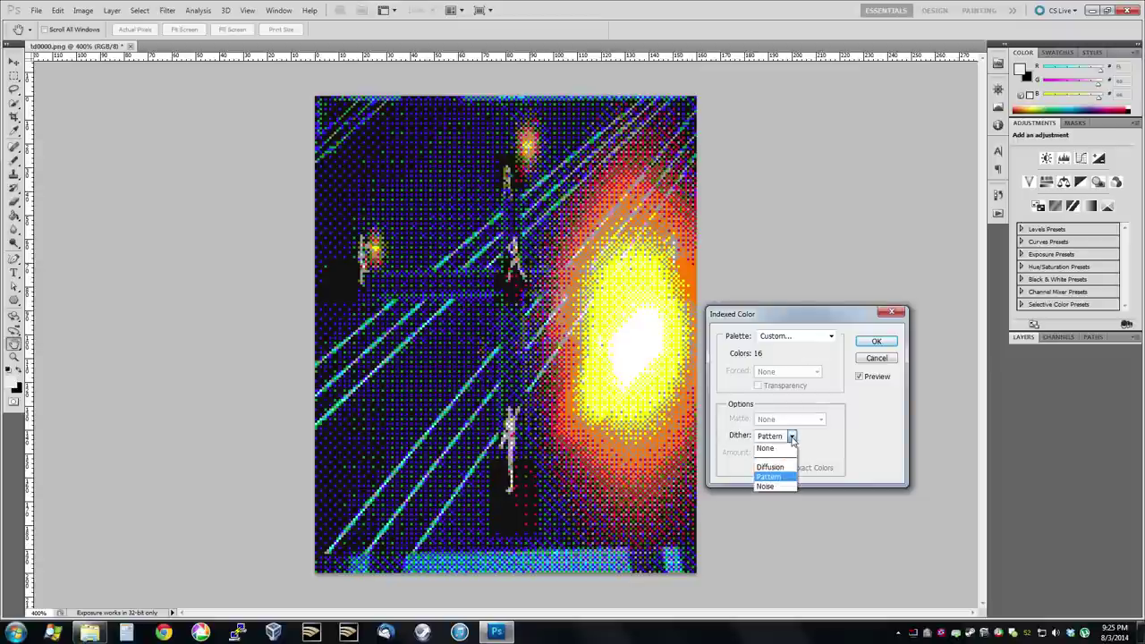
{"action": "left_click", "coordinate": [790, 451]}
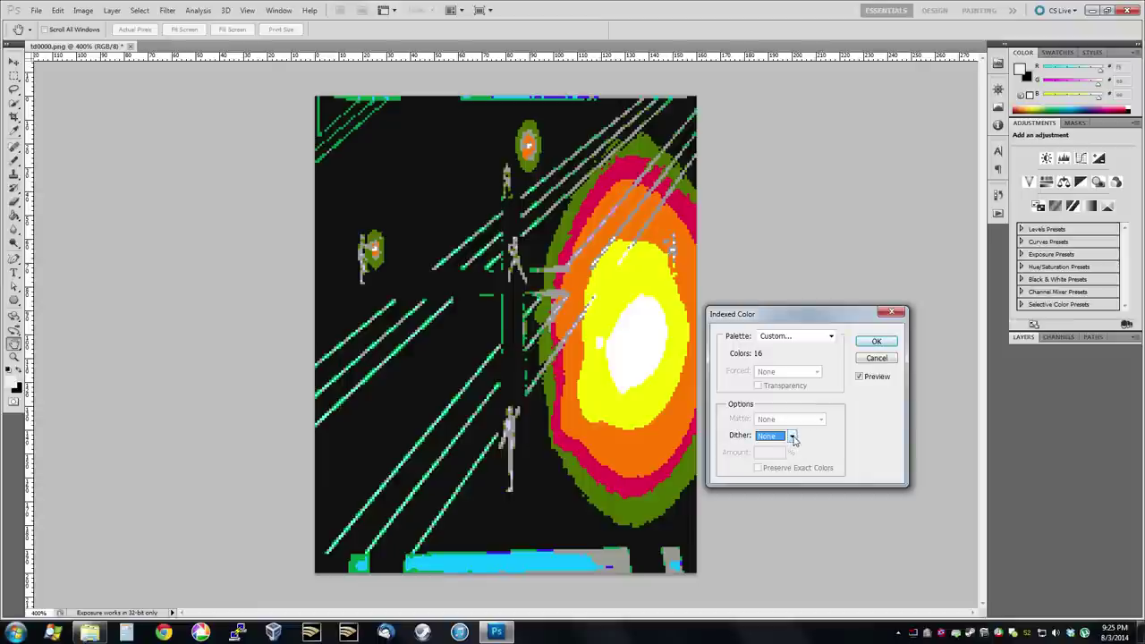
{"action": "left_click", "coordinate": [792, 437]}
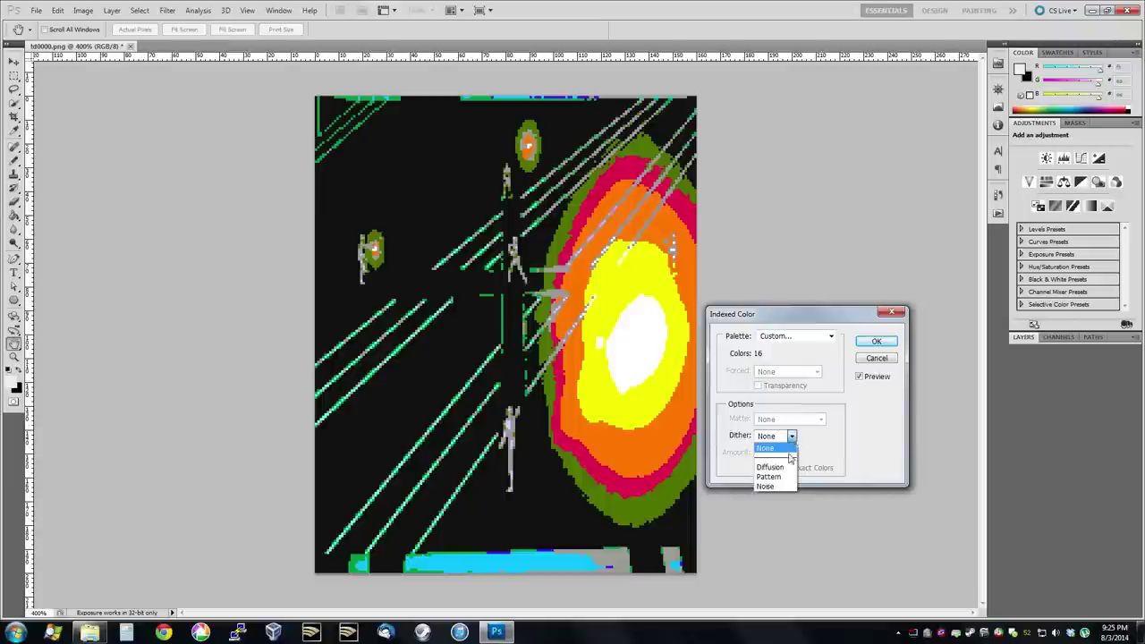
{"action": "left_click", "coordinate": [771, 477]}
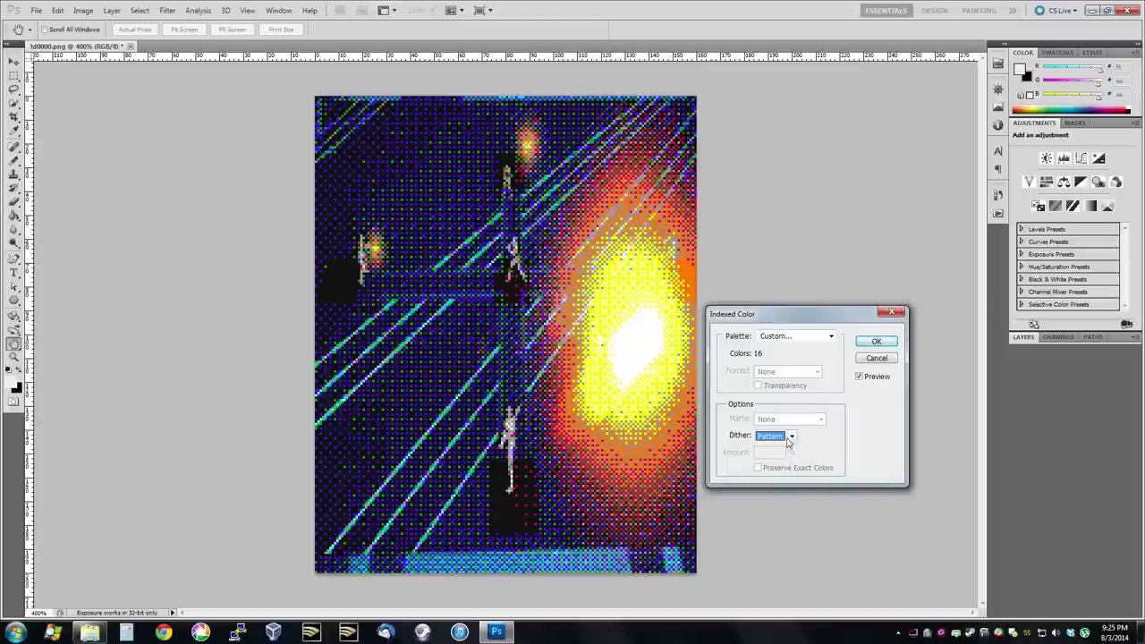
{"action": "left_click", "coordinate": [790, 437]}
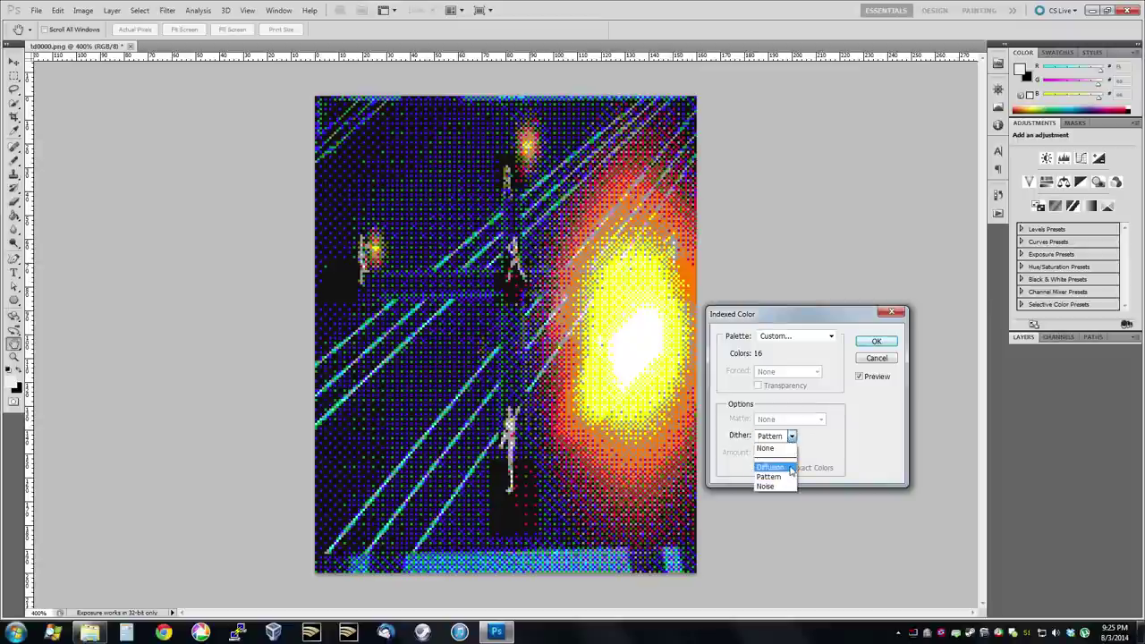
{"action": "left_click", "coordinate": [771, 467]}
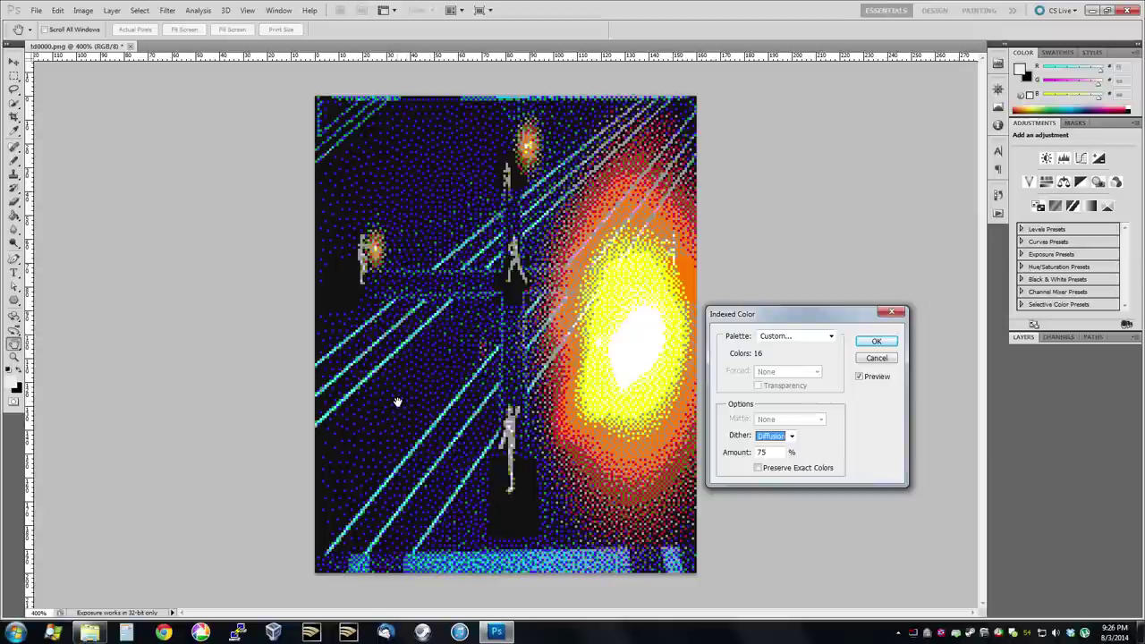
Step: Set the dither to Pattern and apply the Indexed Color conversion to the frame
{"action": "left_click", "coordinate": [793, 435]}
{"action": "left_click", "coordinate": [771, 475]}
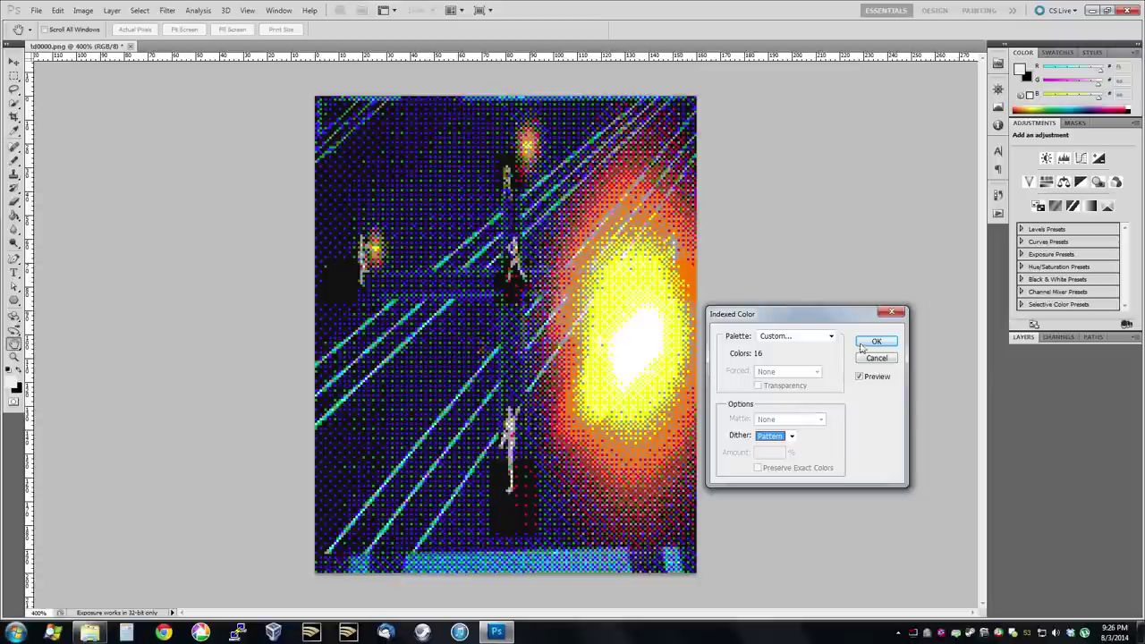
{"action": "left_click", "coordinate": [874, 342]}
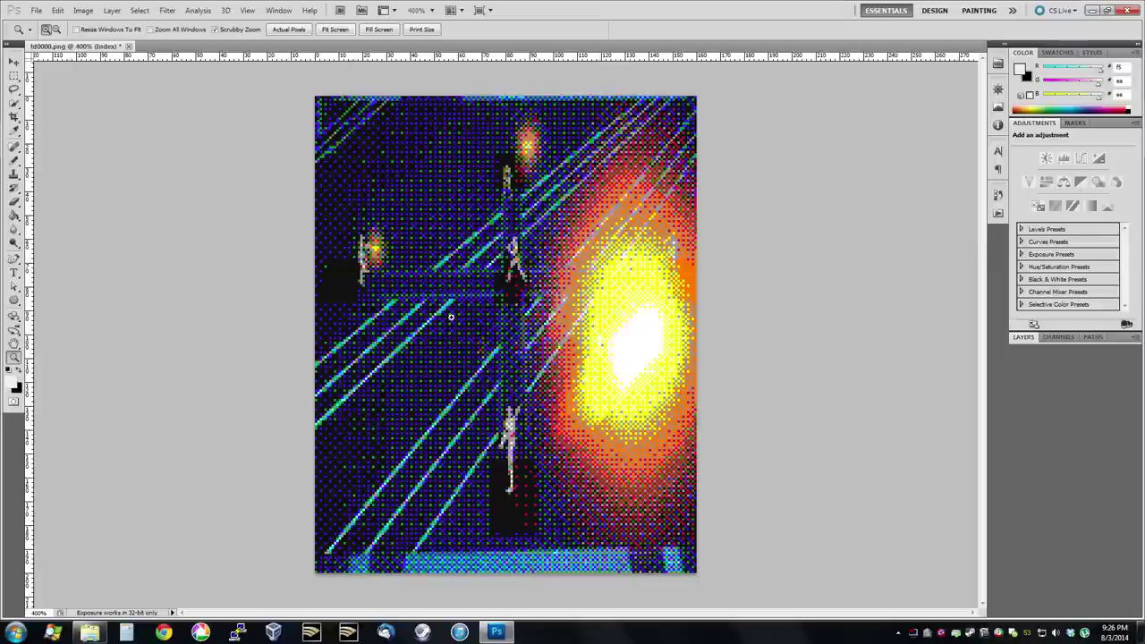
Step: Close td0000.png without saving the changes
{"action": "left_click", "coordinate": [37, 10]}
{"action": "left_click", "coordinate": [67, 159]}
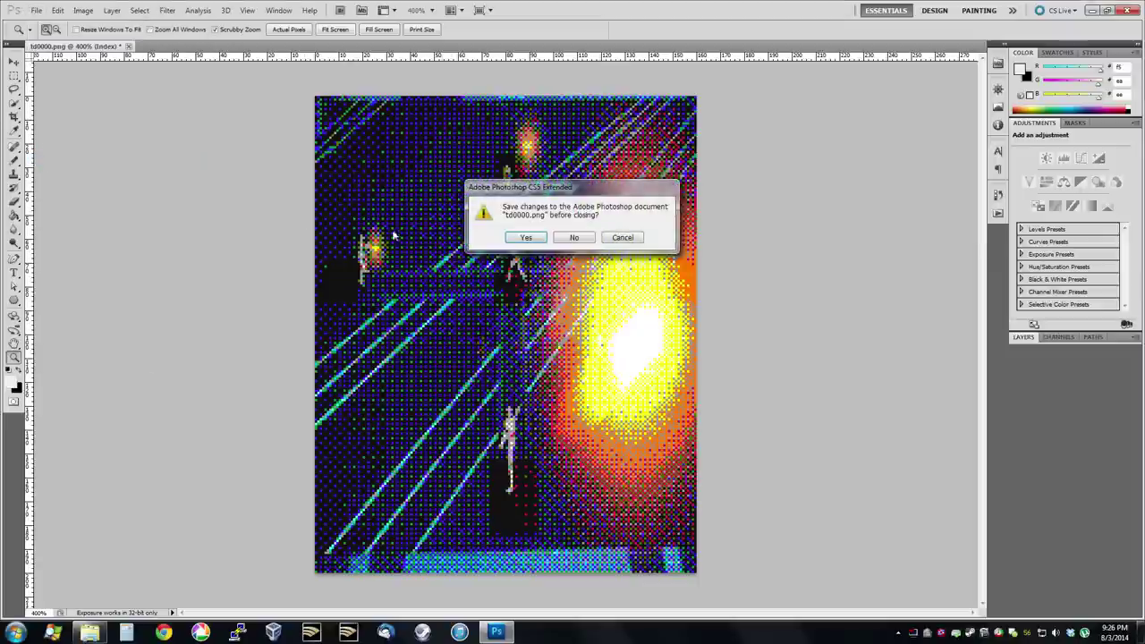
{"action": "left_click", "coordinate": [573, 240]}
{"action": "left_click", "coordinate": [572, 240]}
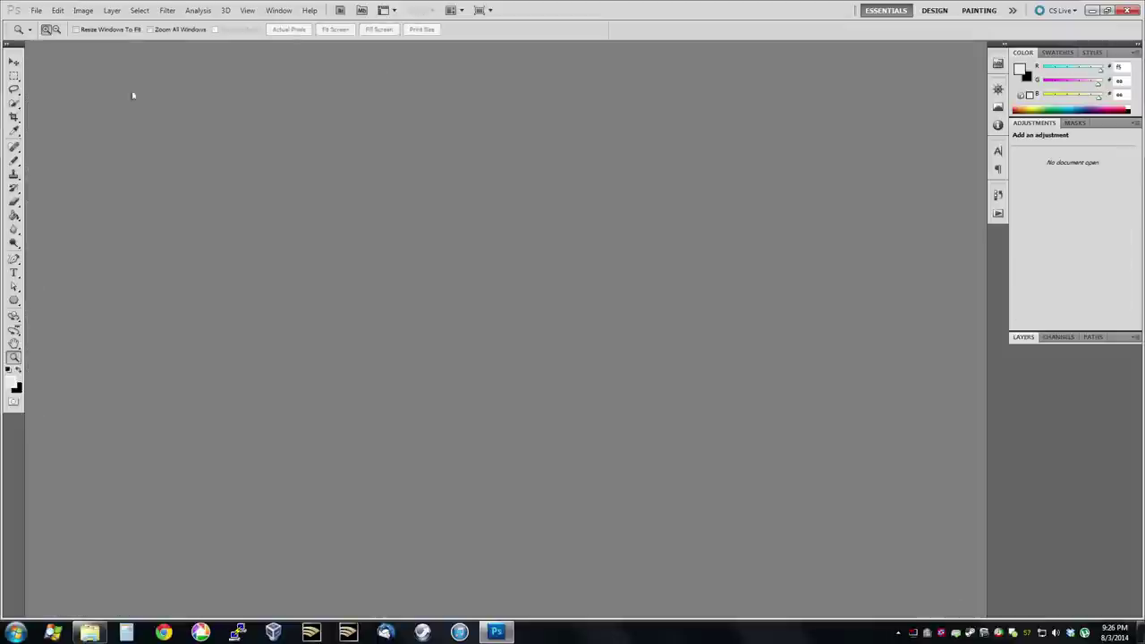
{"action": "left_click", "coordinate": [37, 11]}
{"action": "left_click", "coordinate": [37, 10]}
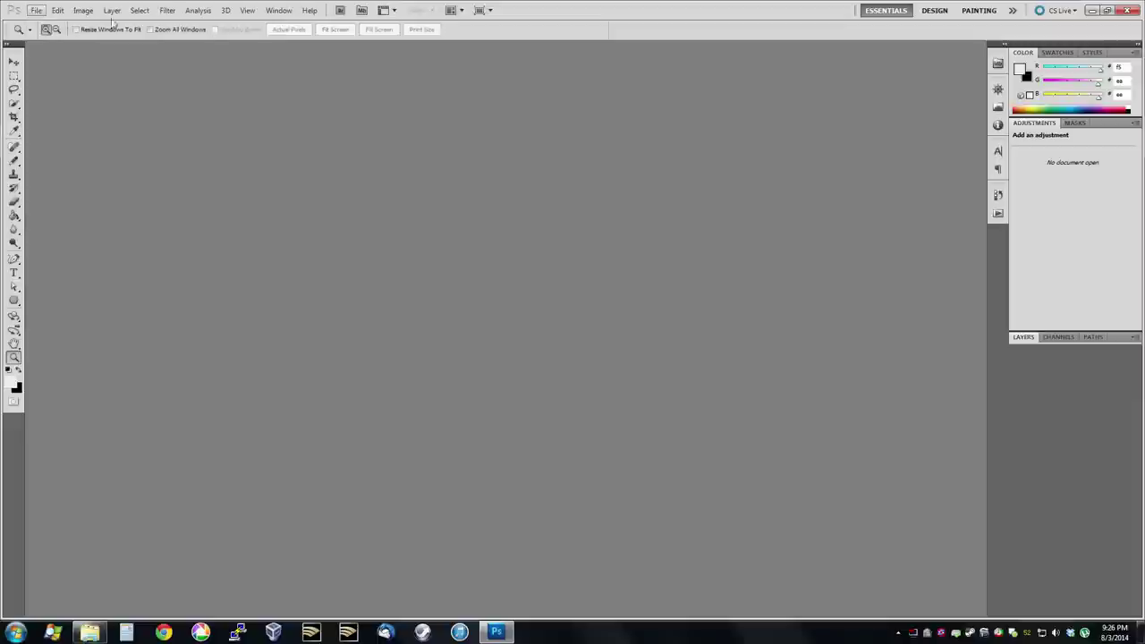
Step: Examine the recorded Image Size and Convert Mode settings inside the to160x200x16 action
{"action": "left_click", "coordinate": [998, 213]}
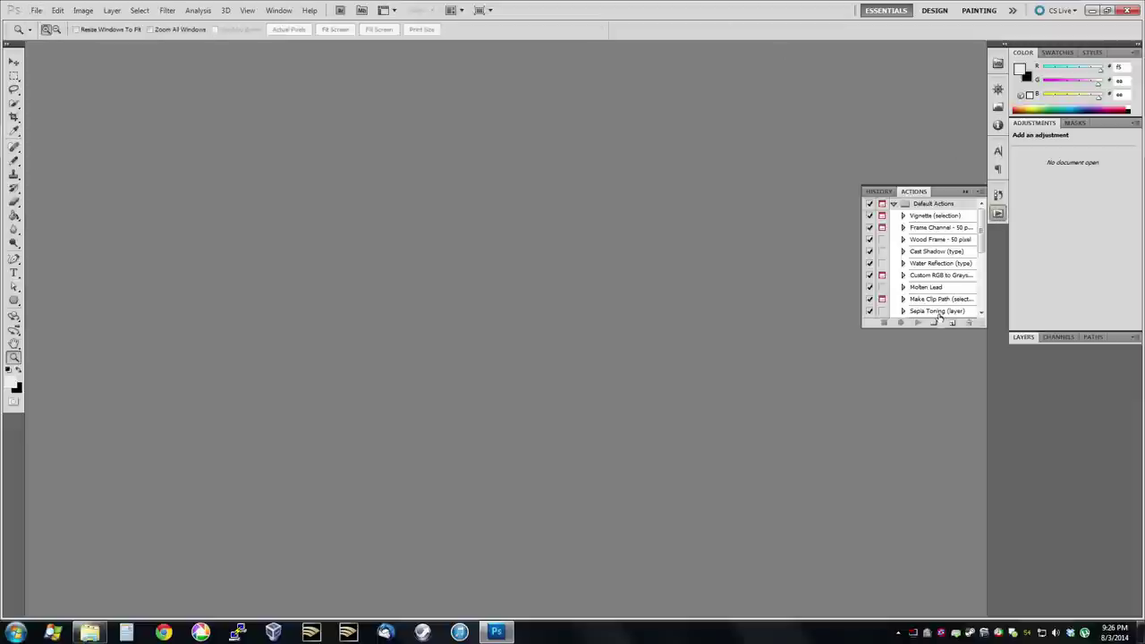
{"action": "left_click_drag", "start_coordinate": [983, 235], "coordinate": [982, 303]}
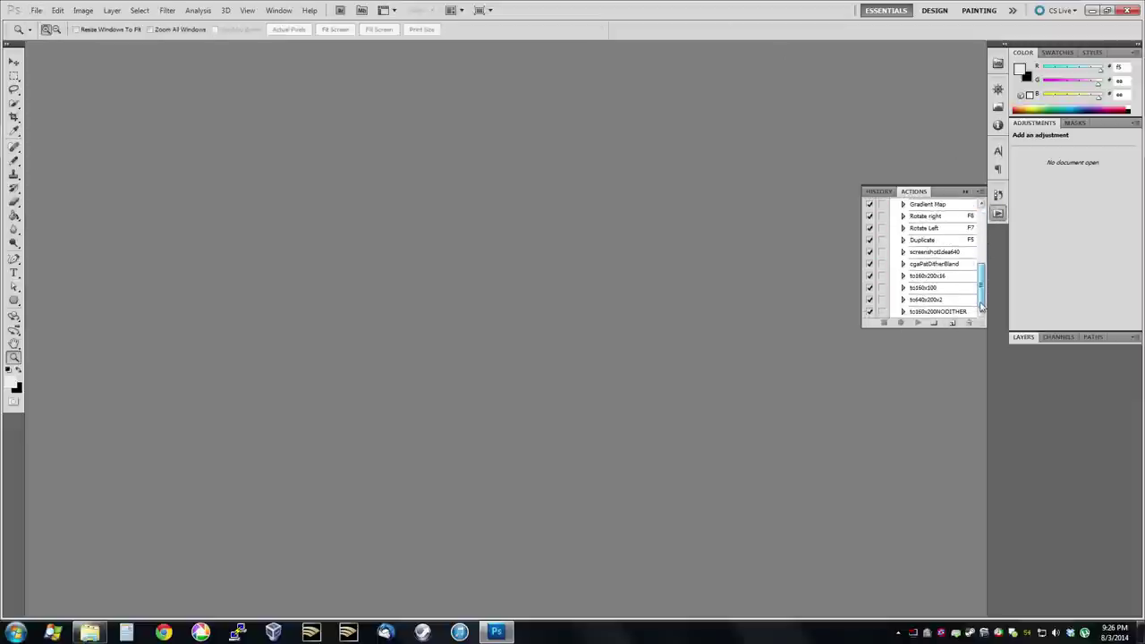
{"action": "left_click", "coordinate": [925, 279]}
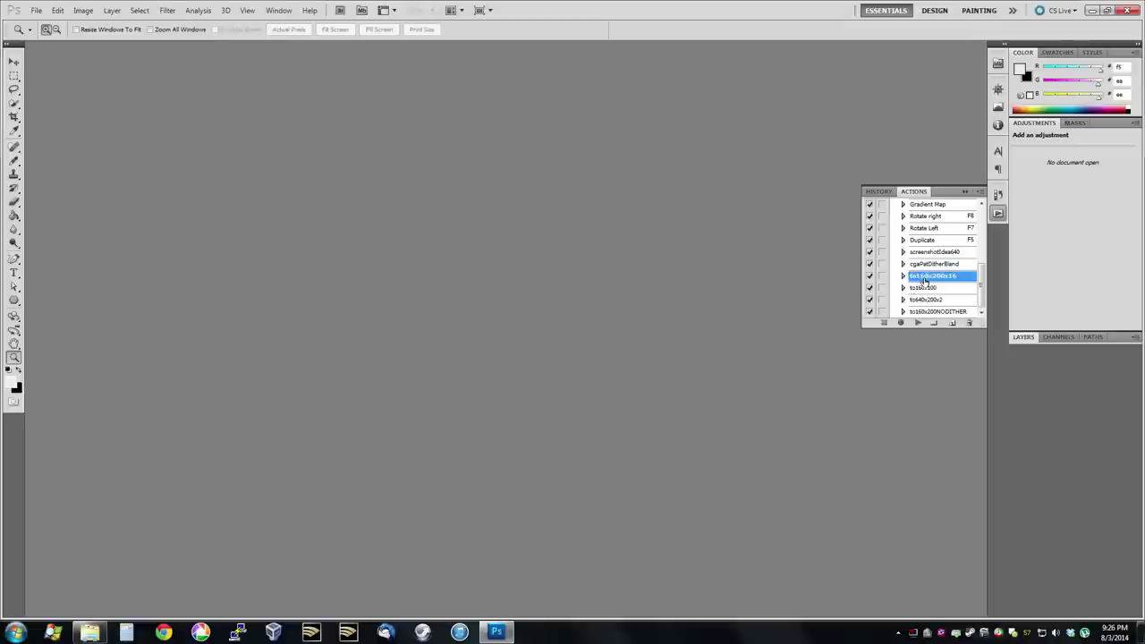
{"action": "left_click", "coordinate": [903, 276]}
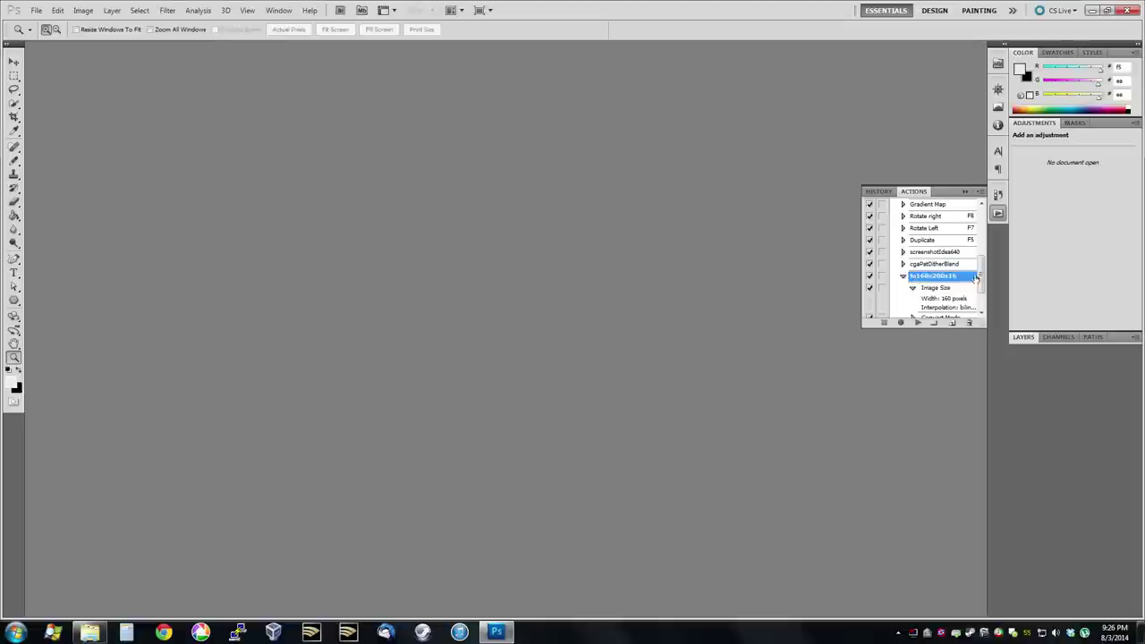
{"action": "left_click_drag", "start_coordinate": [981, 278], "coordinate": [981, 299]}
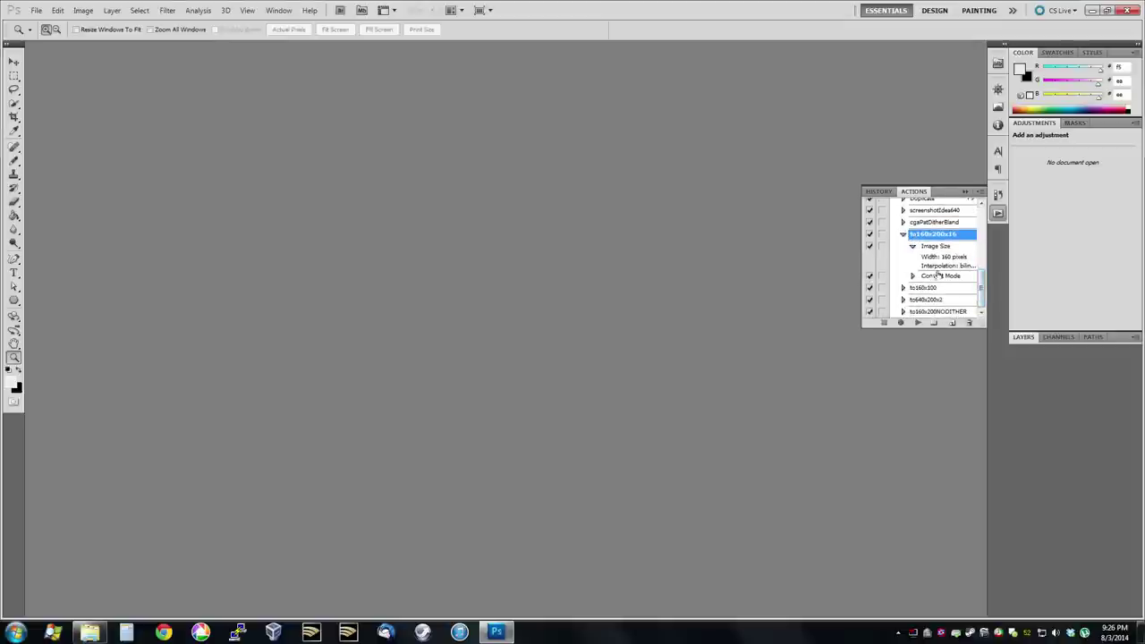
{"action": "left_click", "coordinate": [912, 276]}
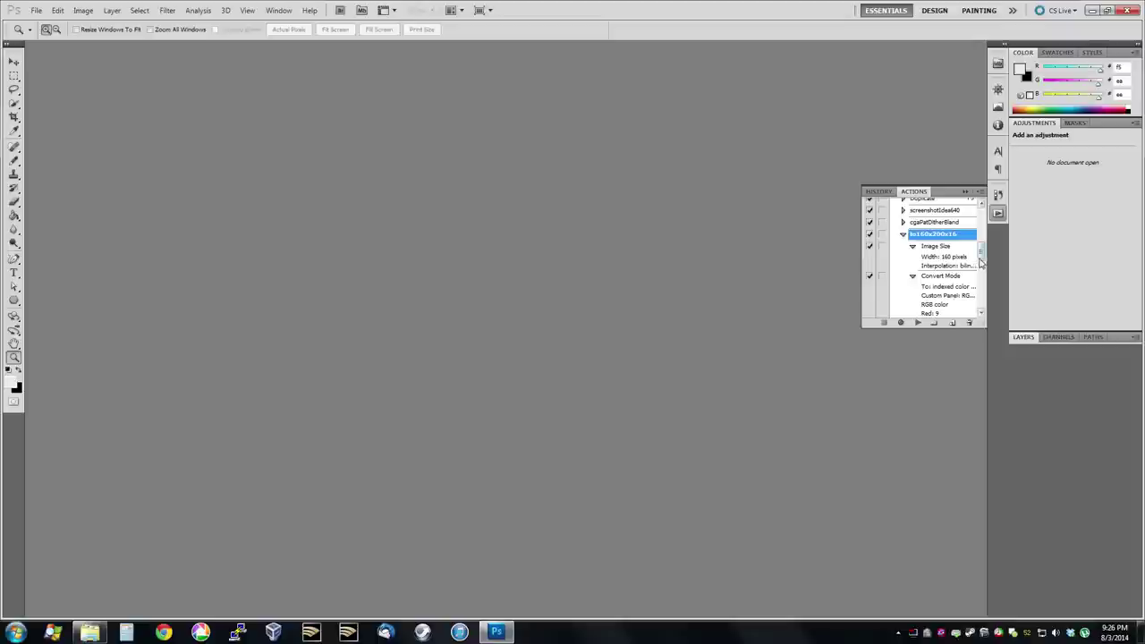
{"action": "scroll", "coordinate": [937, 264], "scroll_direction": "down", "scroll_amount": 3}
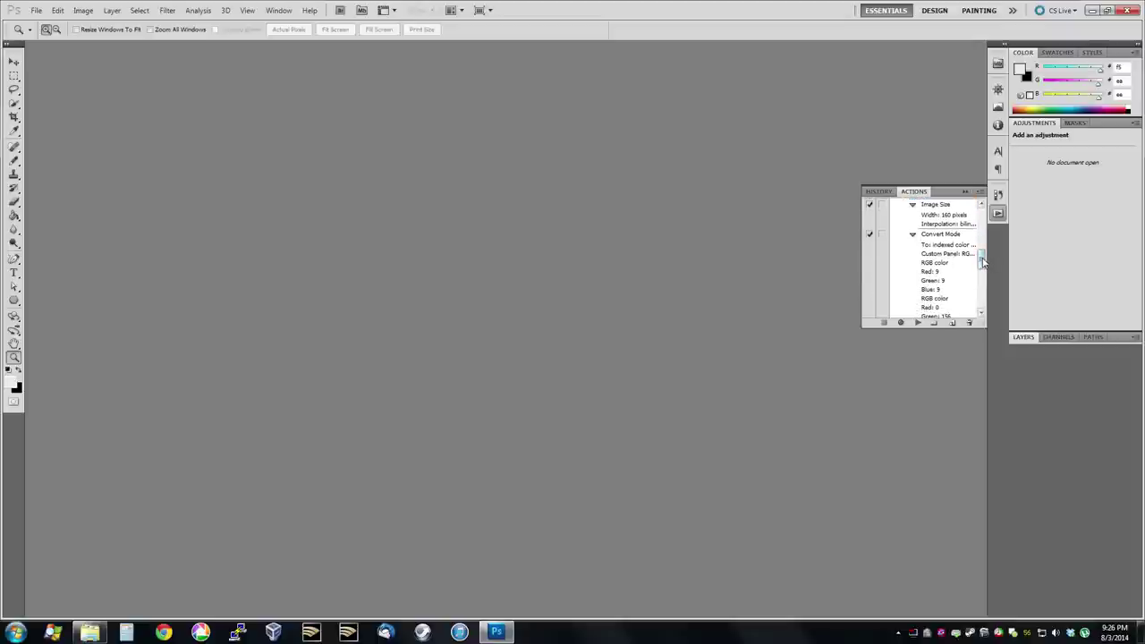
{"action": "left_click_drag", "start_coordinate": [982, 259], "coordinate": [981, 299]}
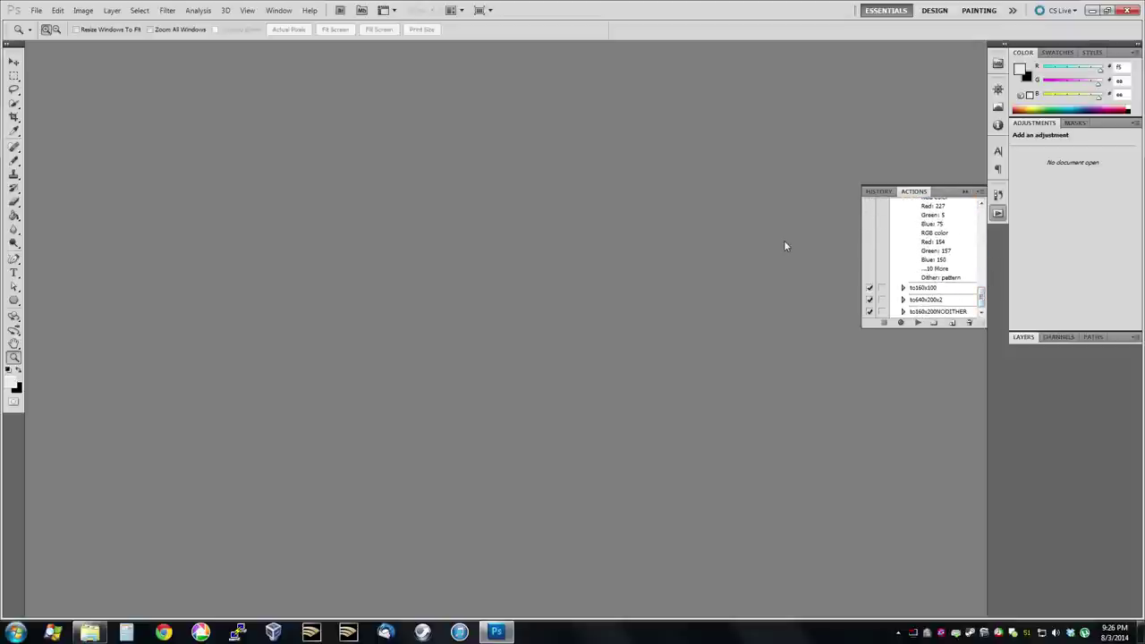
{"action": "left_click", "coordinate": [980, 191]}
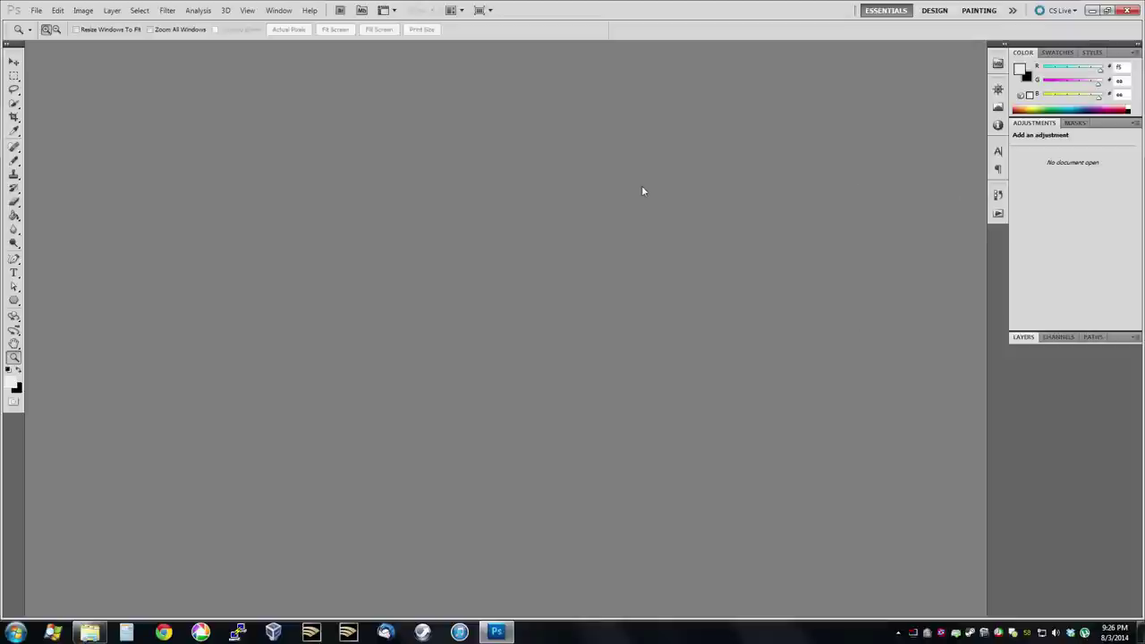
Step: Start a batch automation that plays the to160x200x16 action from the Default Actions set
{"action": "left_click", "coordinate": [36, 11]}
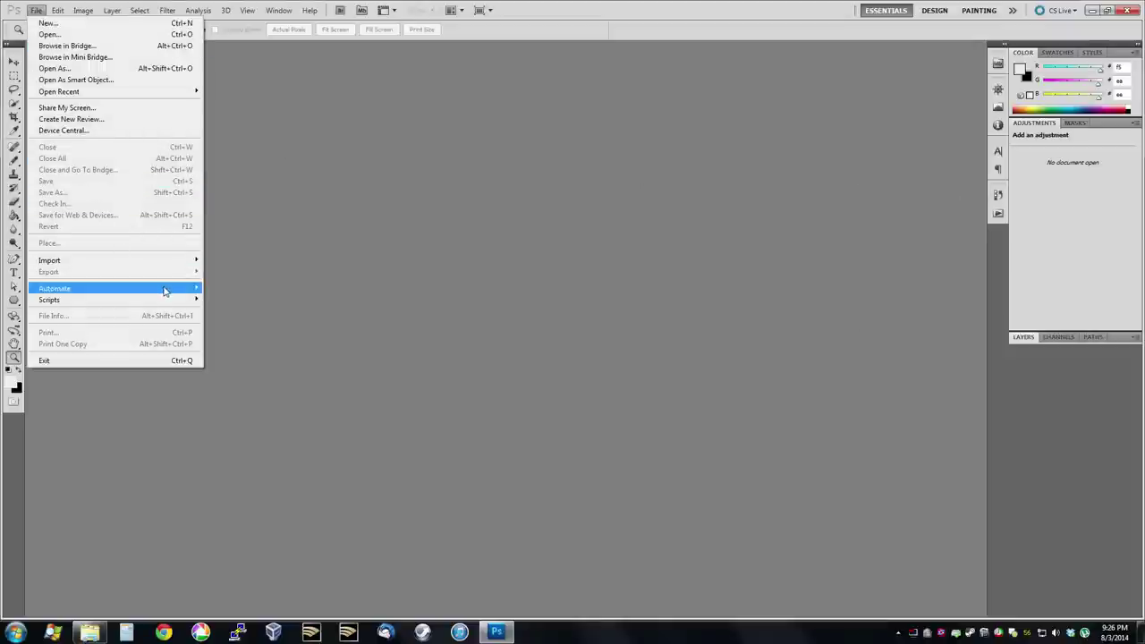
{"action": "mouse_move", "coordinate": [184, 292]}
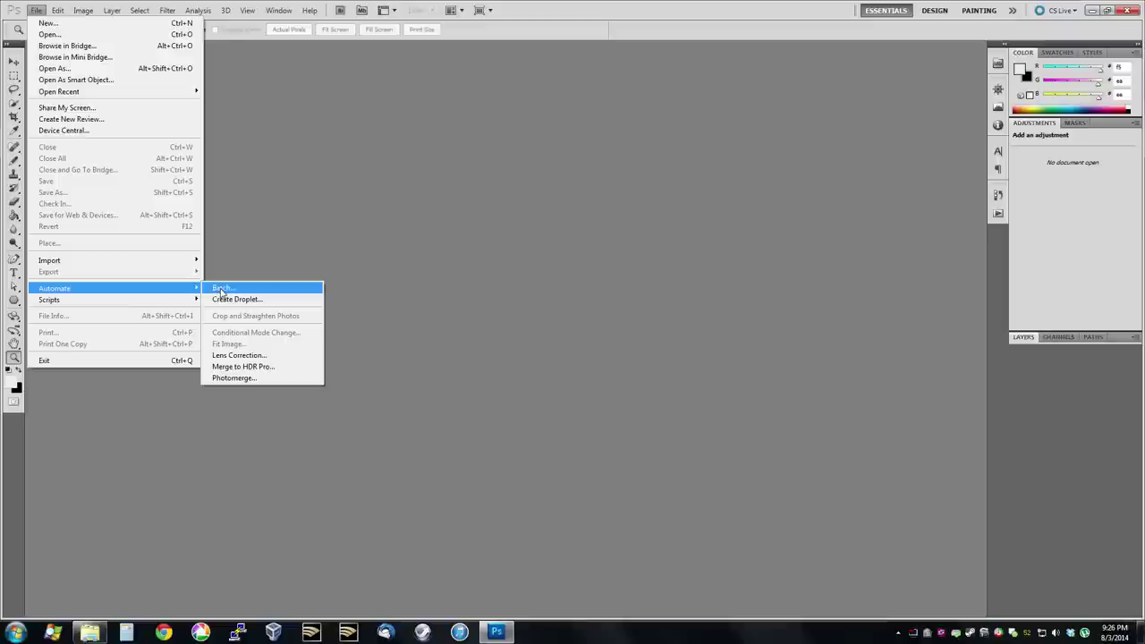
{"action": "left_click", "coordinate": [223, 288]}
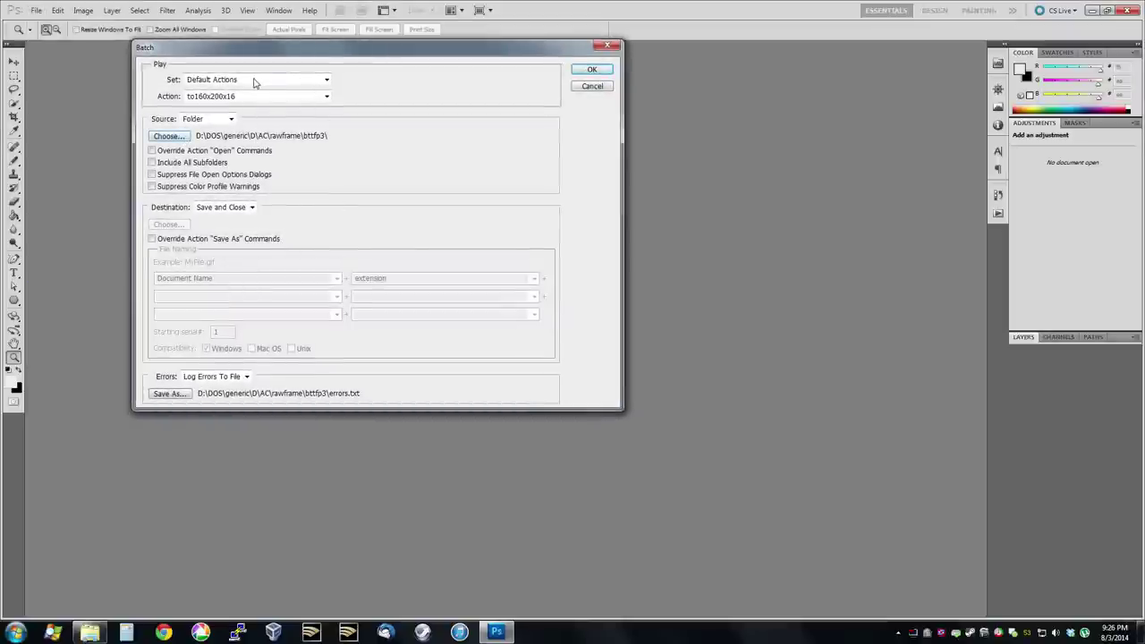
{"action": "left_click", "coordinate": [327, 79]}
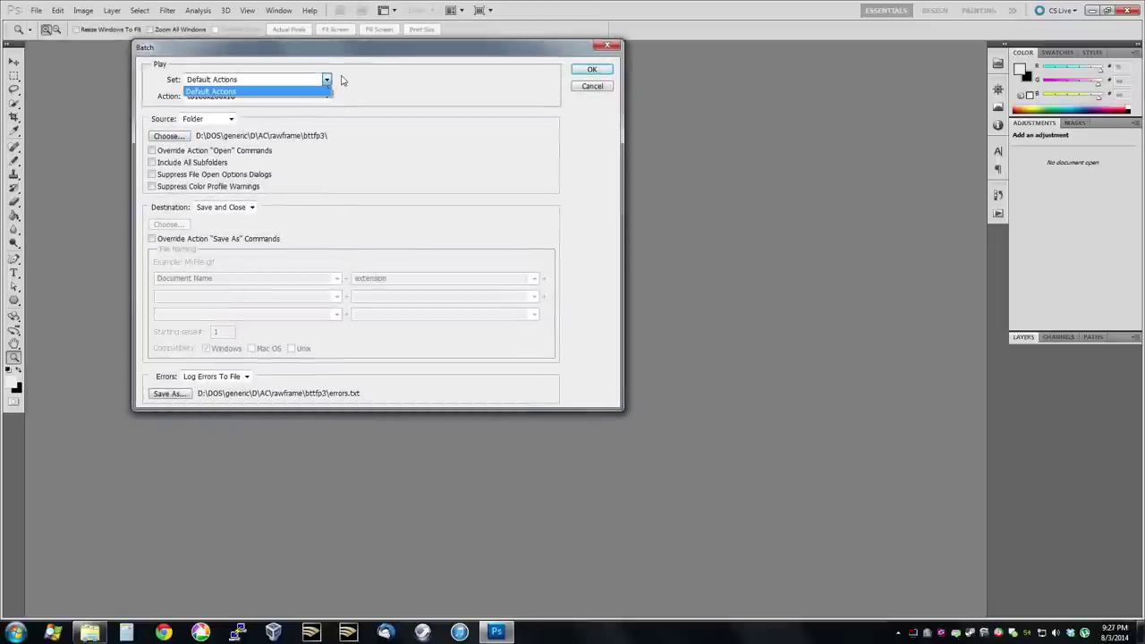
{"action": "left_click", "coordinate": [327, 89]}
{"action": "left_click", "coordinate": [325, 96]}
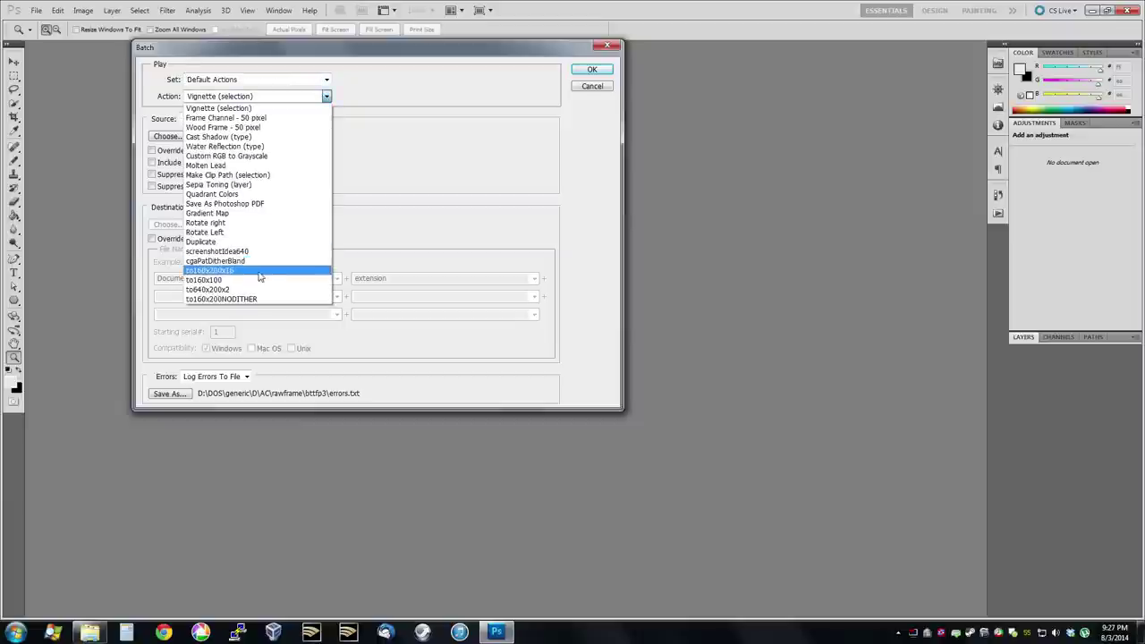
{"action": "left_click", "coordinate": [240, 271]}
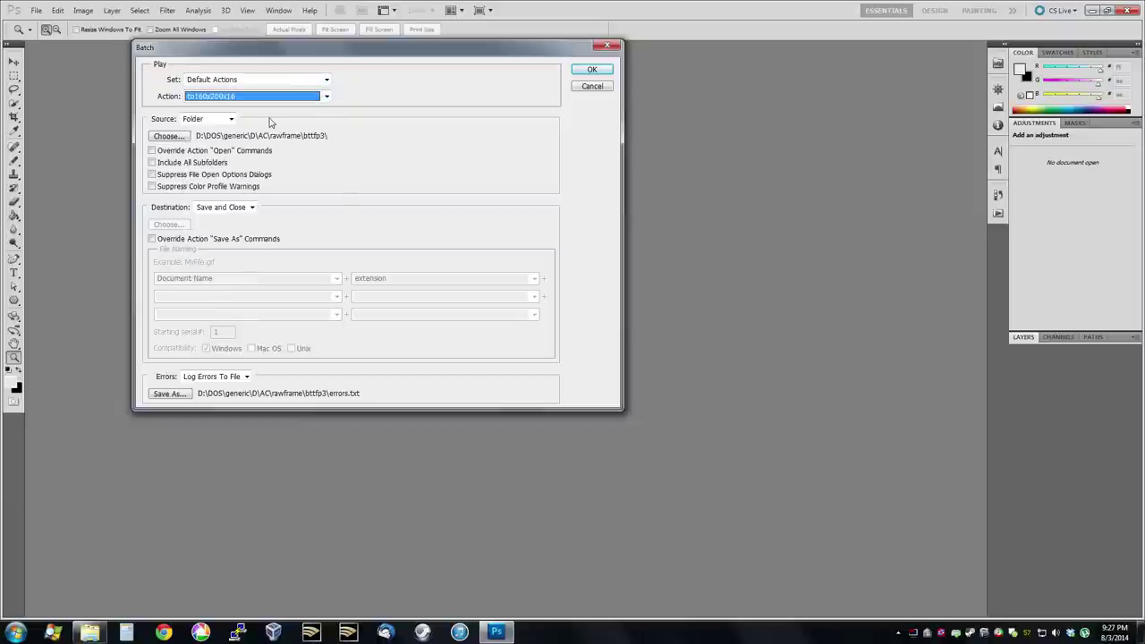
Step: Choose the rawframe\trondisc folder as the batch source
{"action": "left_click", "coordinate": [179, 137]}
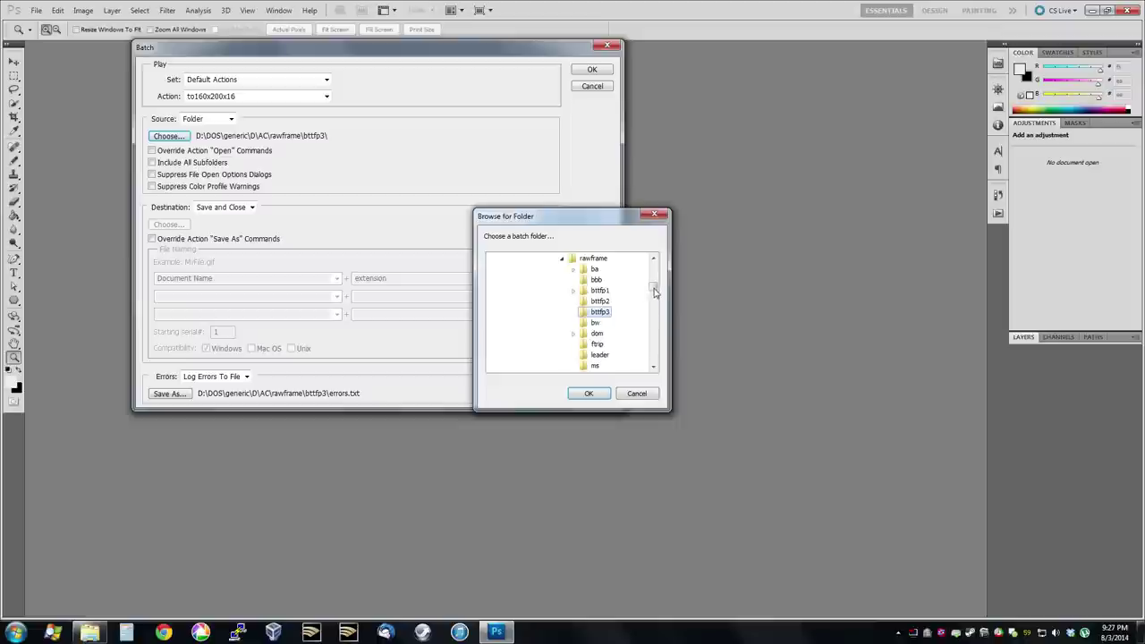
{"action": "scroll", "coordinate": [617, 326], "scroll_direction": "down", "scroll_amount": 3}
{"action": "left_click", "coordinate": [601, 344]}
{"action": "left_click", "coordinate": [589, 394]}
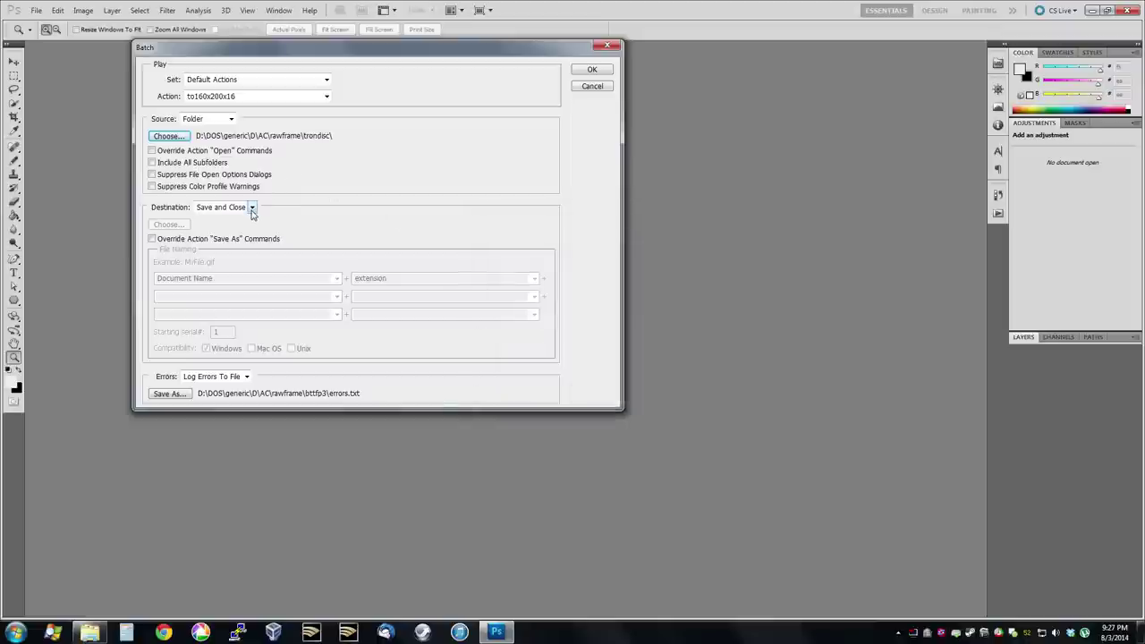
{"action": "left_click", "coordinate": [169, 394]}
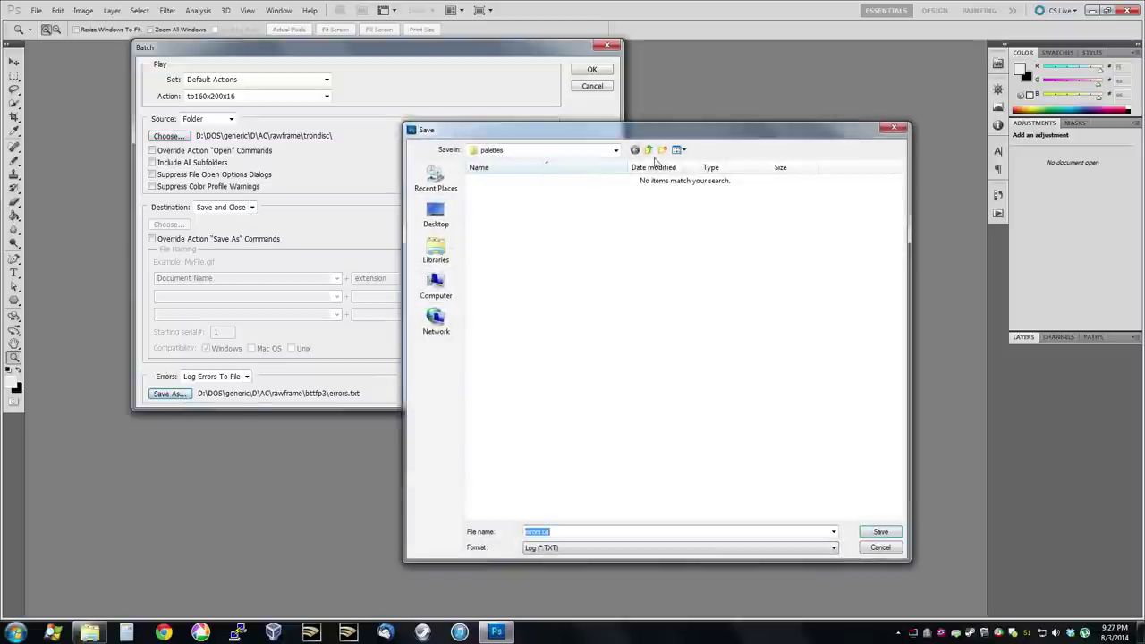
{"action": "left_click", "coordinate": [648, 151]}
{"action": "left_click", "coordinate": [435, 291]}
{"action": "double_click", "coordinate": [665, 201]}
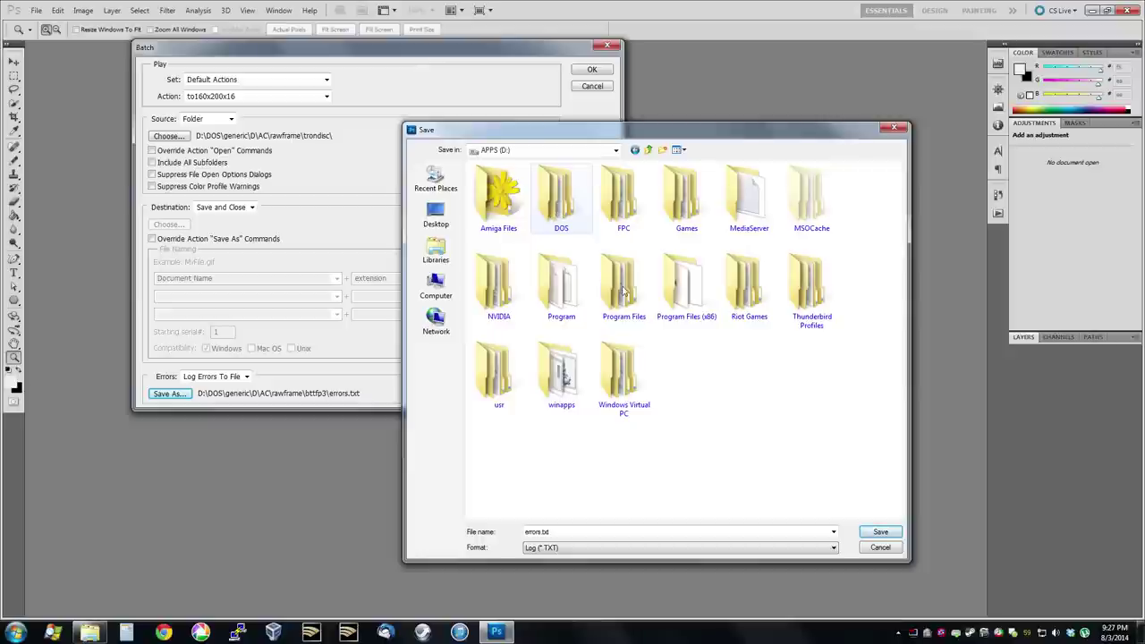
{"action": "left_click", "coordinate": [873, 547]}
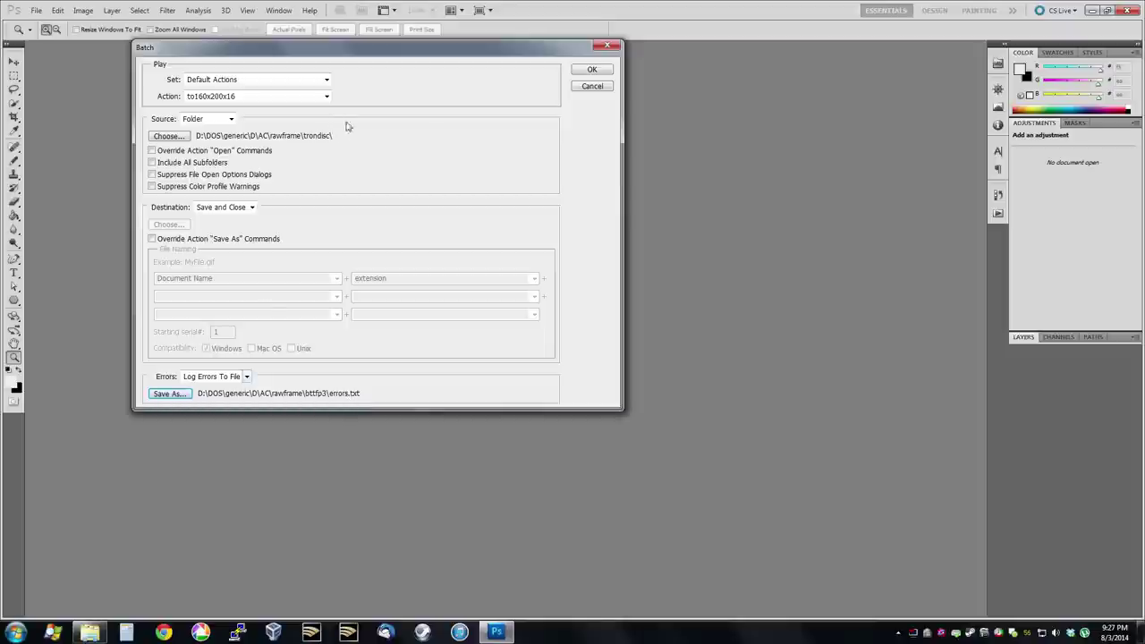
Step: Run the to160x200x16 batch on the trondisc frames with Save and Close as the destination
{"action": "left_click", "coordinate": [592, 70]}
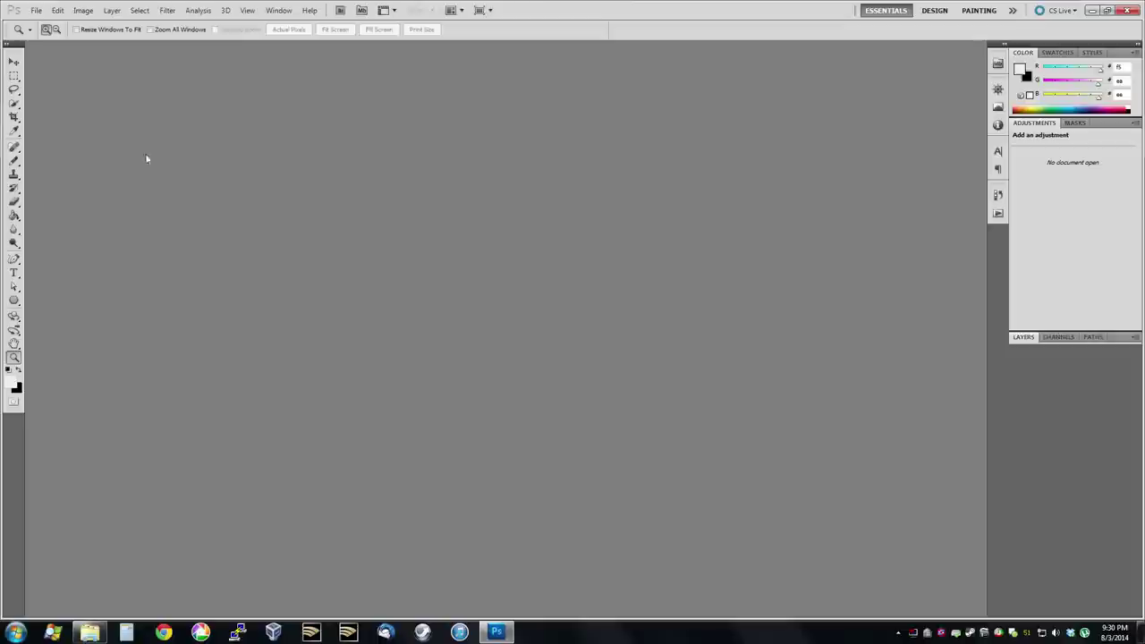
Step: Exit Photoshop and open the rawframe\trondisc folder in the file explorer
{"action": "left_click", "coordinate": [36, 10]}
{"action": "left_click", "coordinate": [77, 360]}
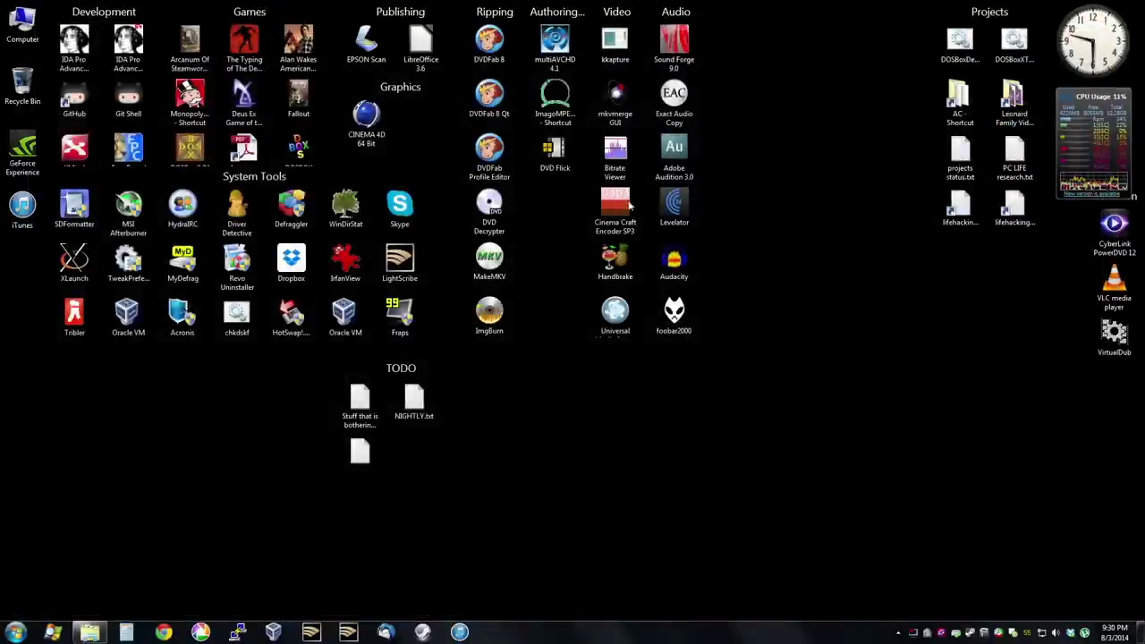
{"action": "key", "text": "Return"}
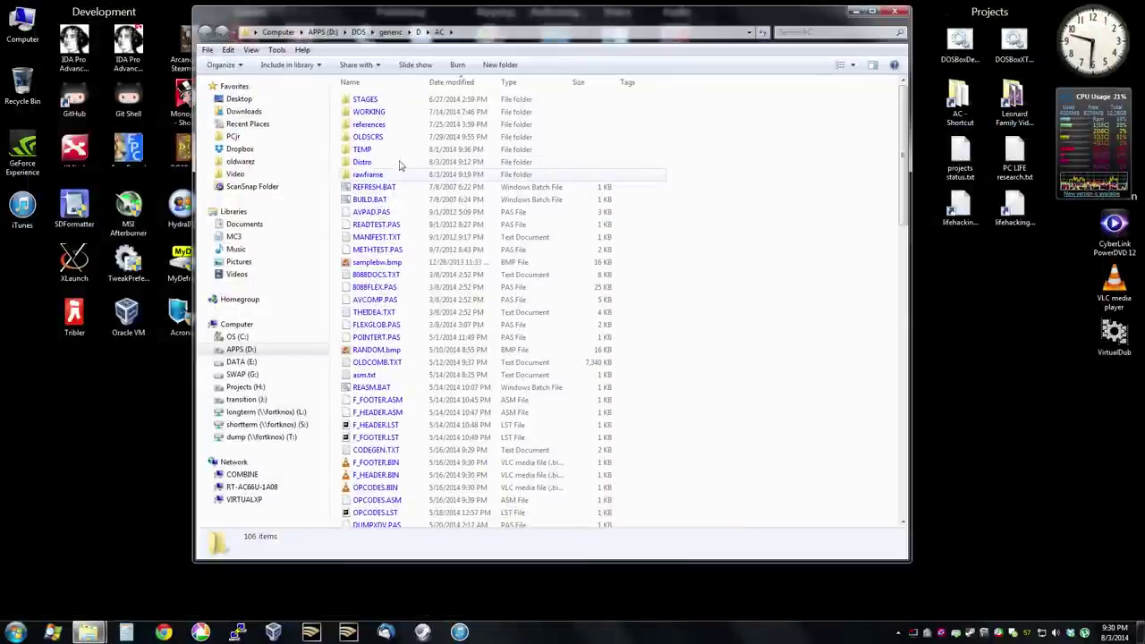
{"action": "left_click", "coordinate": [369, 175]}
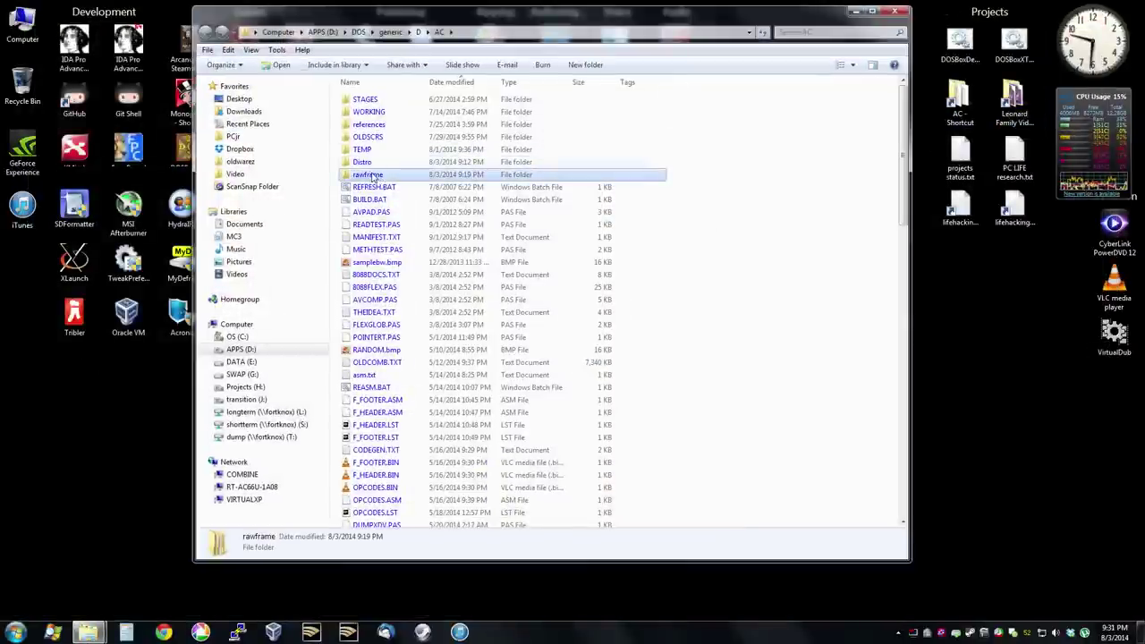
{"action": "double_click", "coordinate": [371, 174]}
{"action": "double_click", "coordinate": [375, 276]}
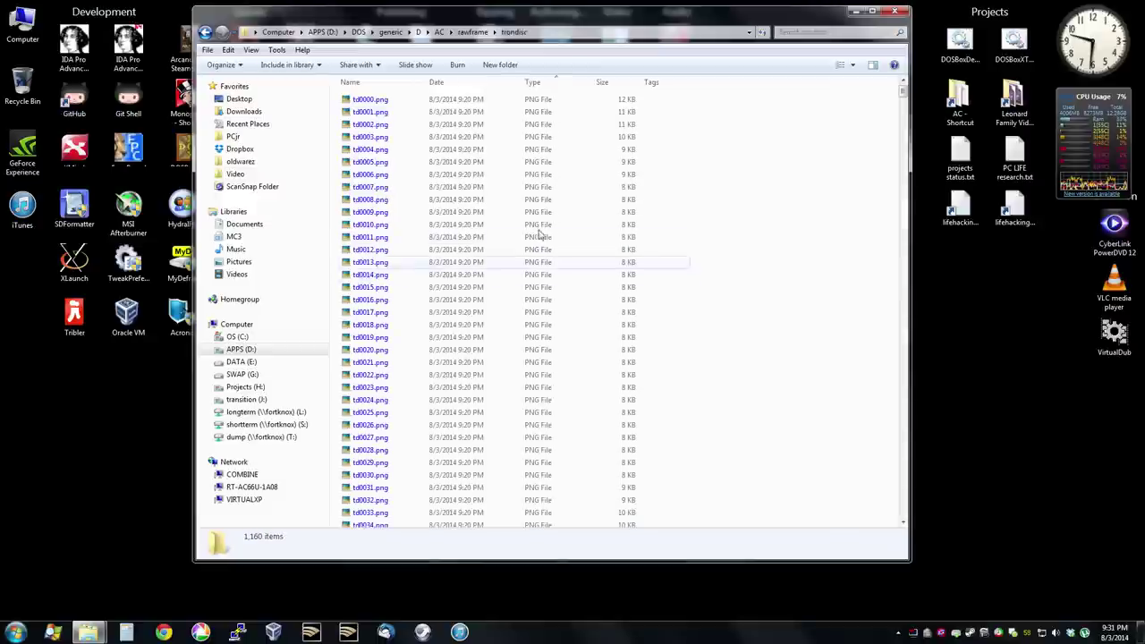
Step: View the converted frame td0010.png in IrfanView, then close the viewer
{"action": "right_click", "coordinate": [372, 225]}
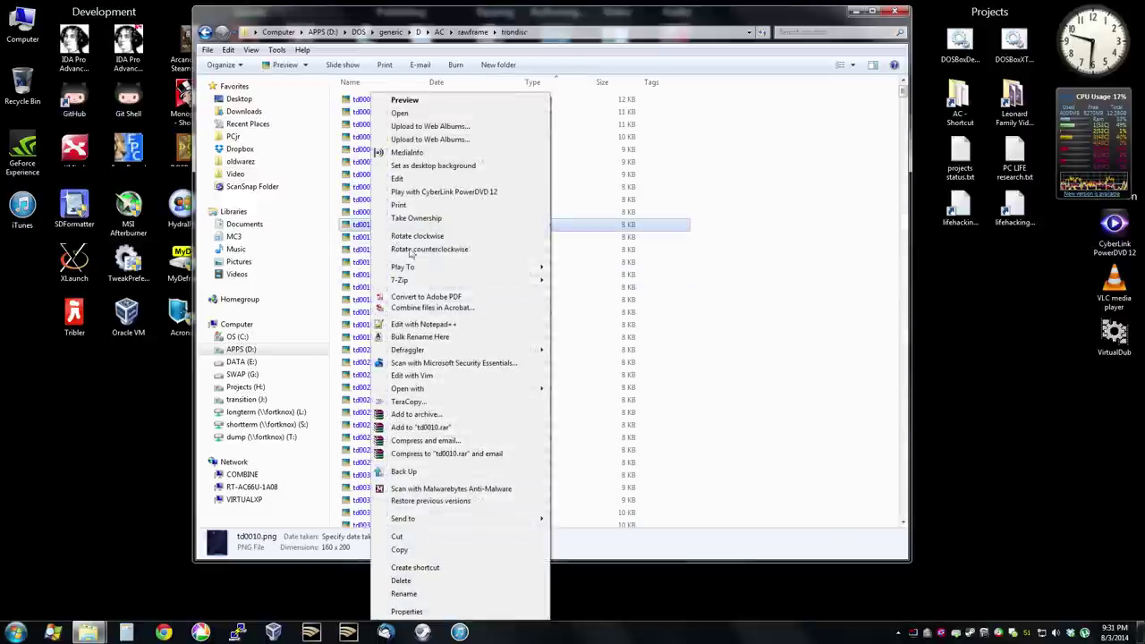
{"action": "mouse_move", "coordinate": [505, 392]}
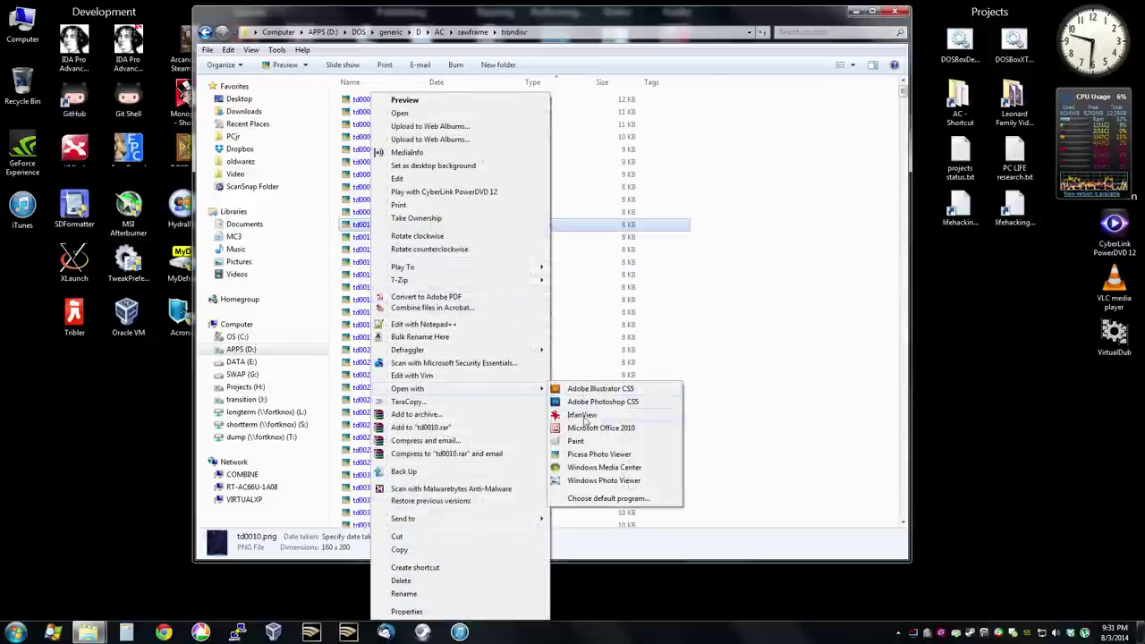
{"action": "left_click", "coordinate": [586, 419]}
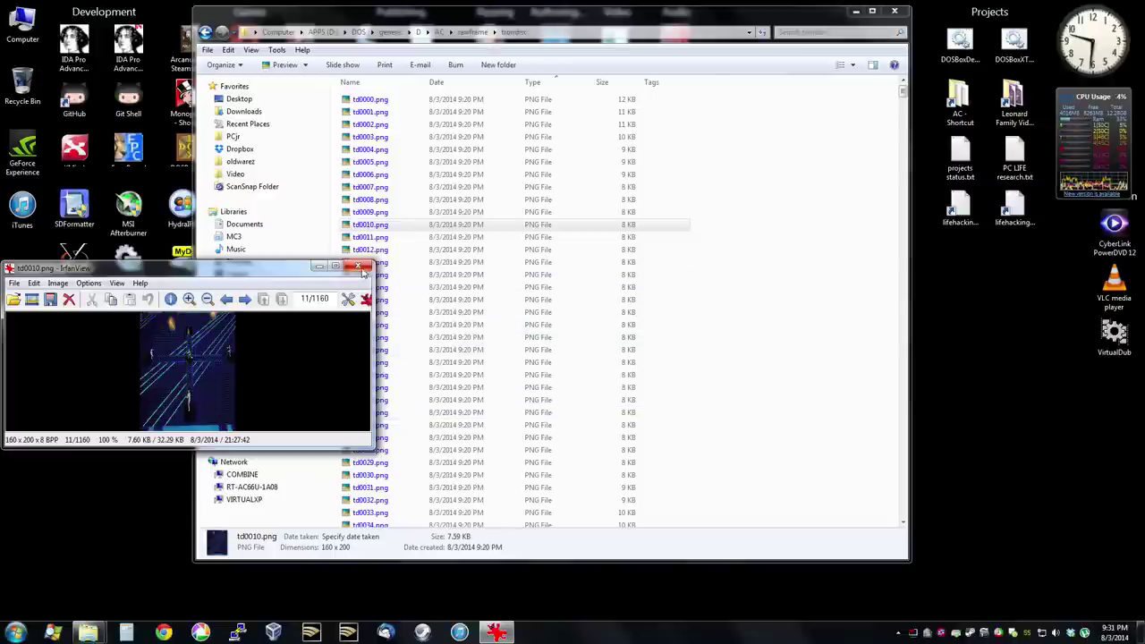
{"action": "left_click", "coordinate": [359, 267]}
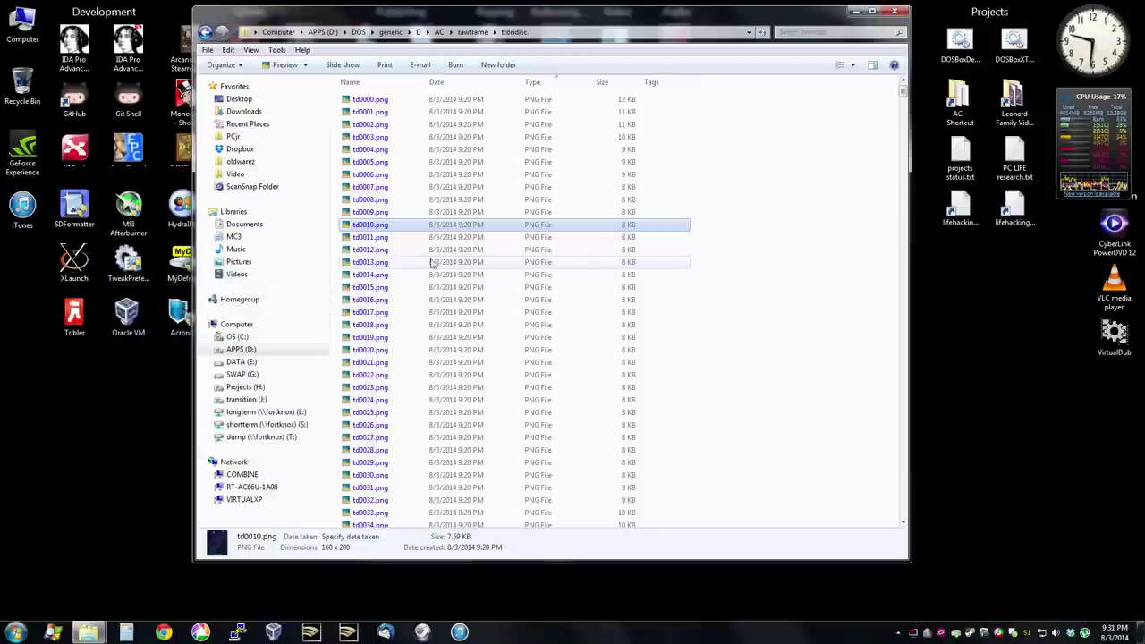
Step: Check the file details of frames td0016.png and td0014.png, then close the trondisc folder window
{"action": "left_click", "coordinate": [823, 282]}
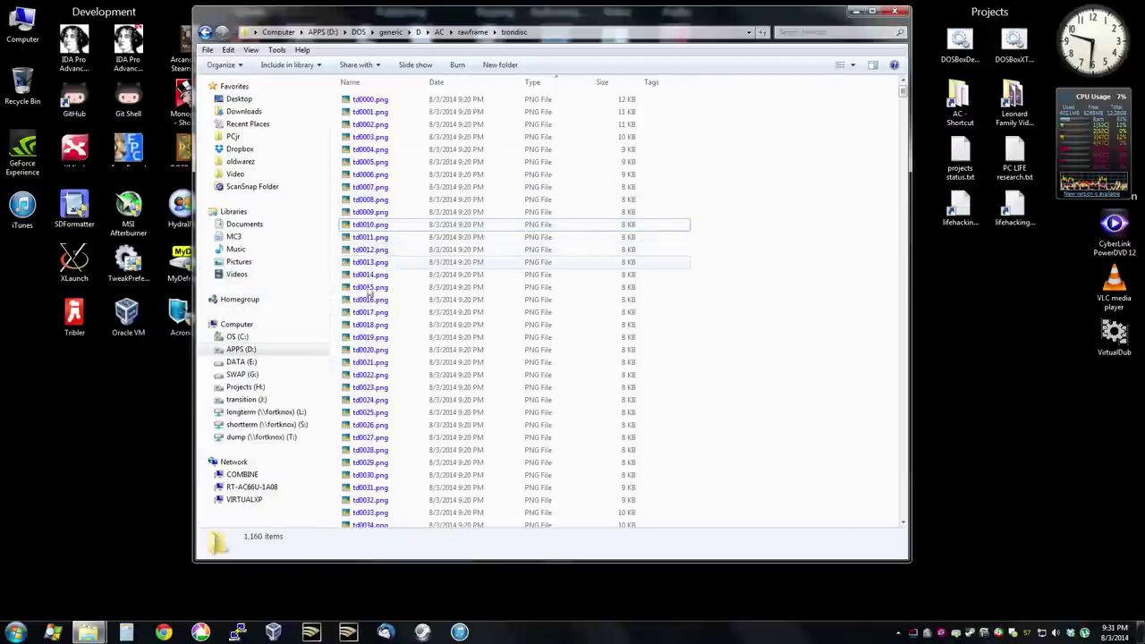
{"action": "left_click", "coordinate": [367, 303]}
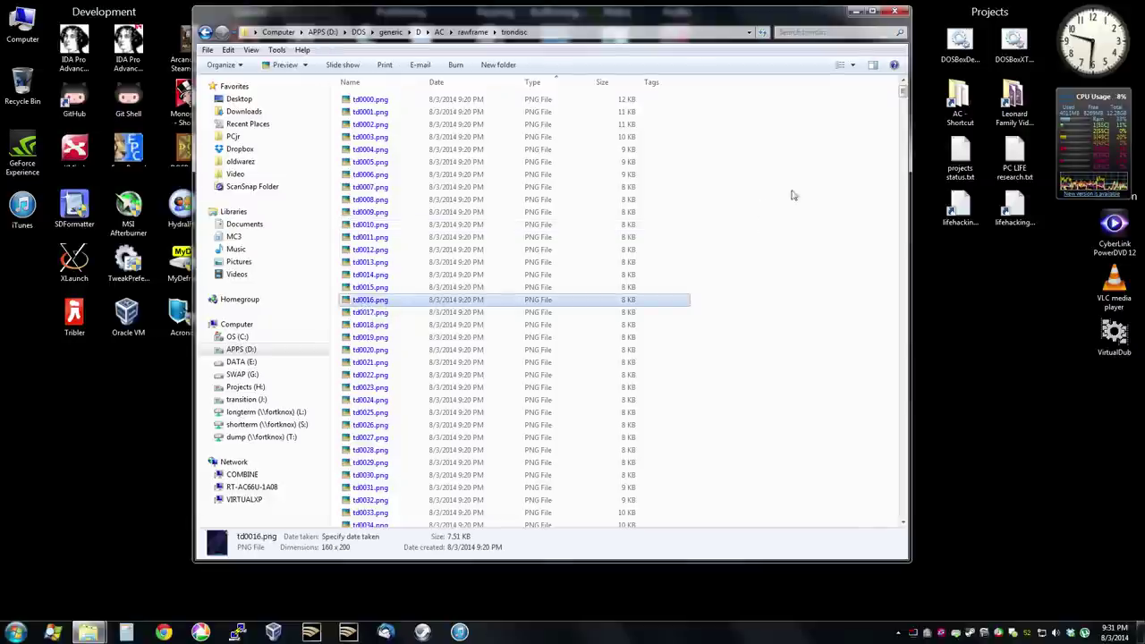
{"action": "left_click", "coordinate": [386, 275]}
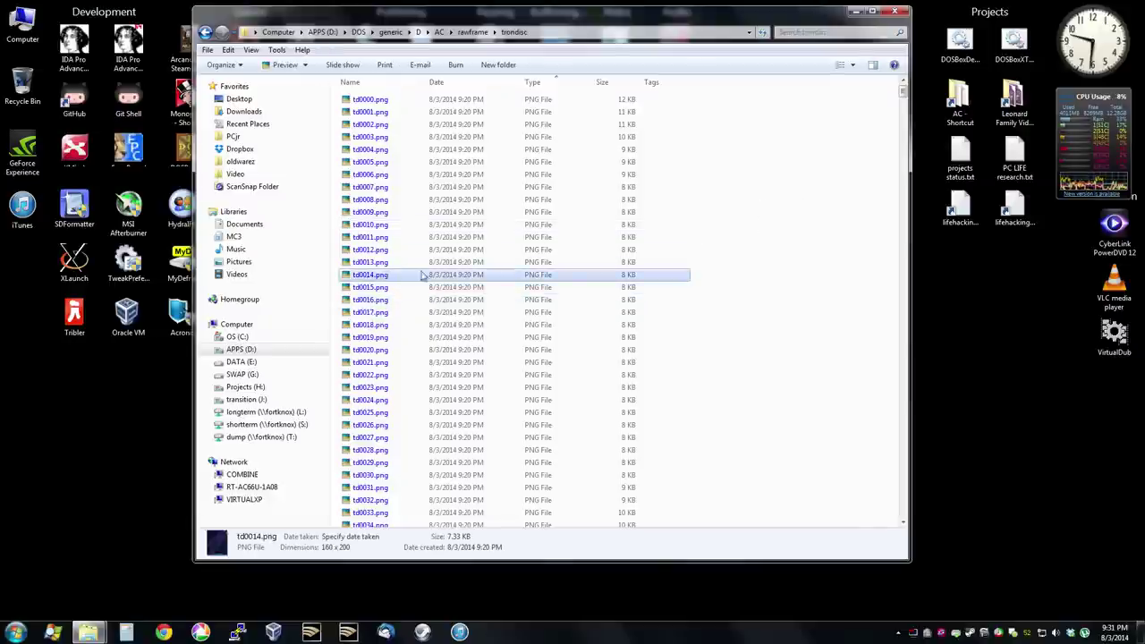
{"action": "left_click", "coordinate": [895, 13]}
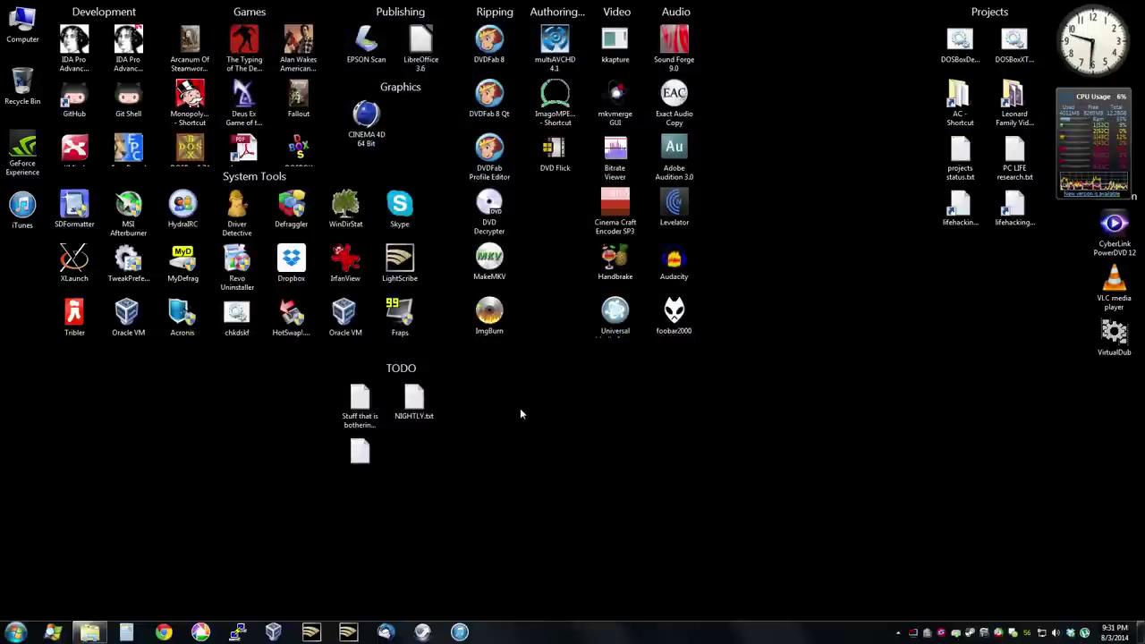
Step: Start a batch conversion in IrfanView and add all PNG frames from the trondisc folder as input files
{"action": "double_click", "coordinate": [346, 259]}
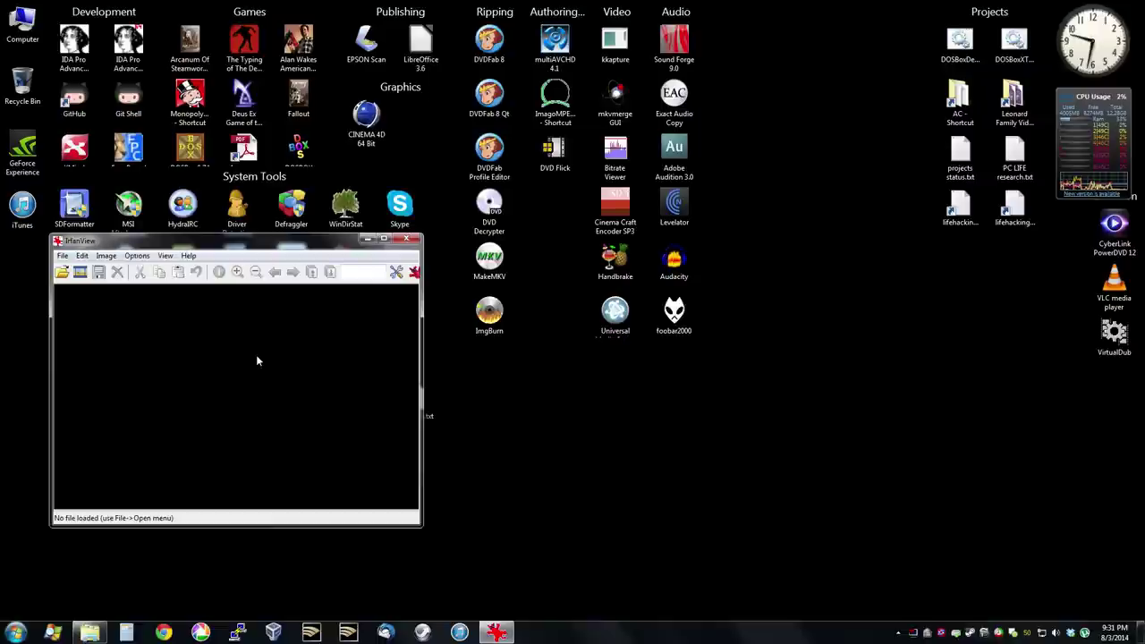
{"action": "key", "text": "b"}
{"action": "left_click_drag", "start_coordinate": [377, 232], "coordinate": [369, 184]}
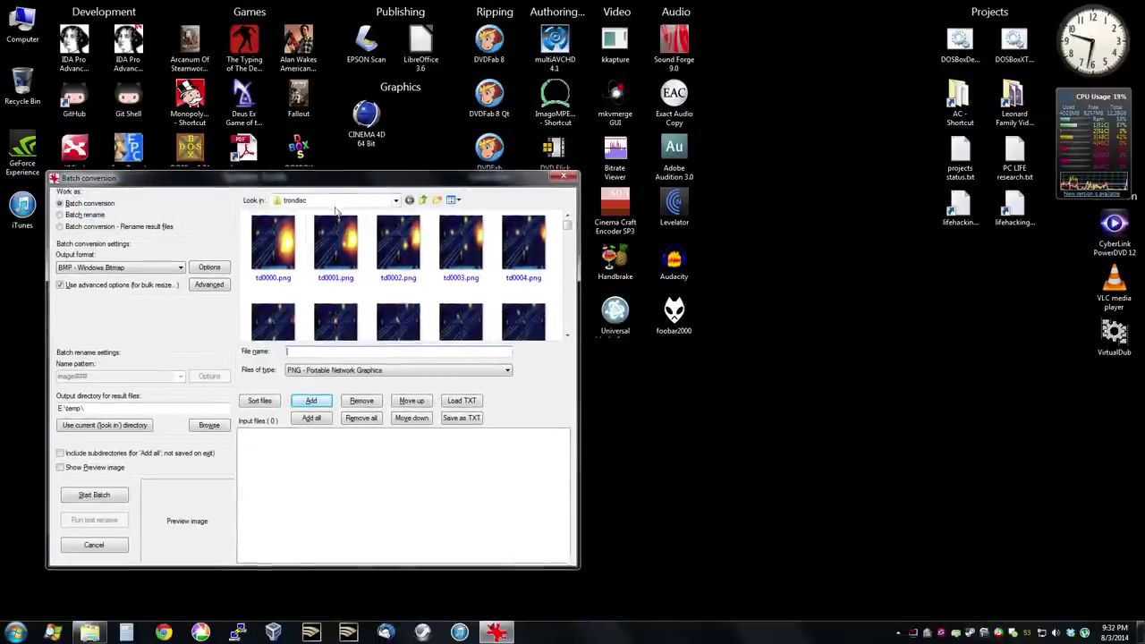
{"action": "left_click", "coordinate": [422, 199]}
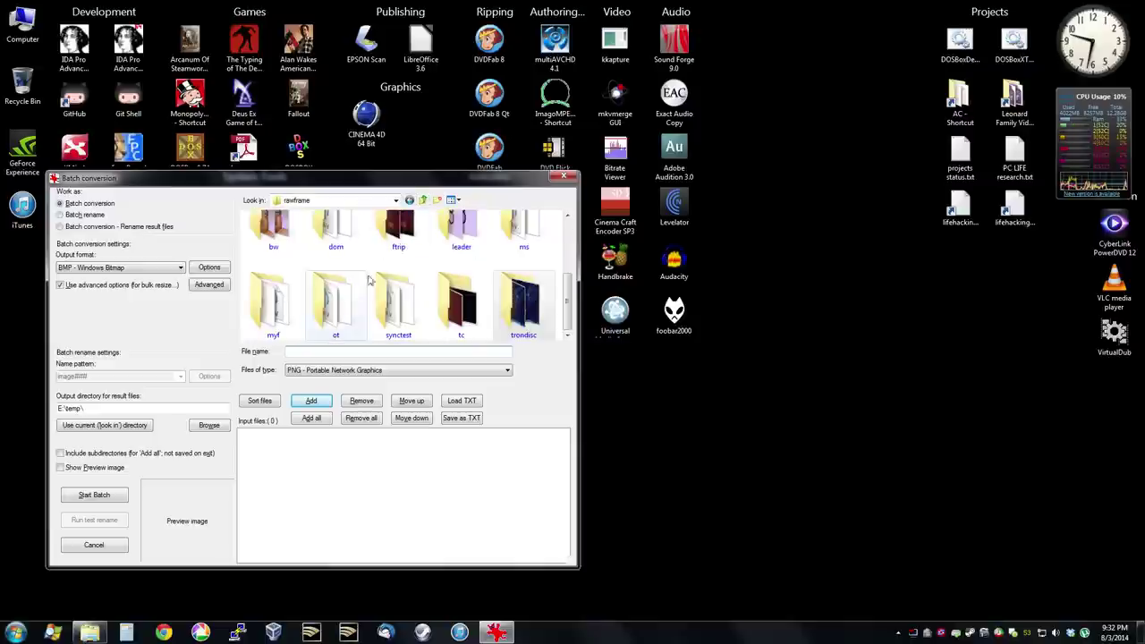
{"action": "double_click", "coordinate": [547, 309]}
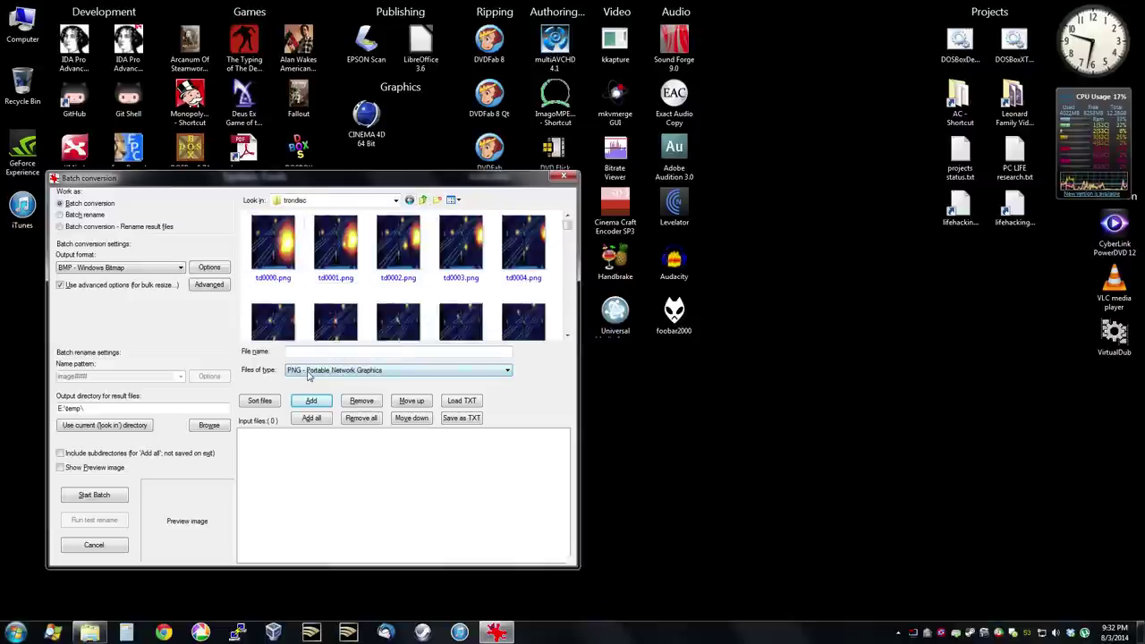
{"action": "left_click", "coordinate": [319, 418]}
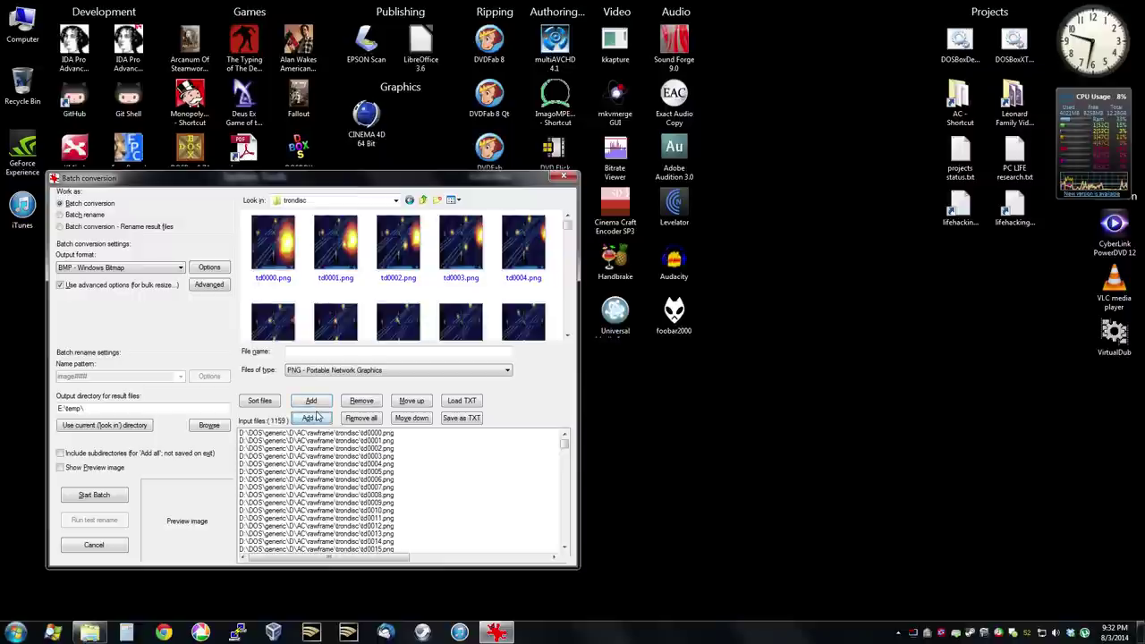
Step: Batch-convert the frames to BMP without advanced options, outputting to the current trondisc folder, and close IrfanView
{"action": "left_click", "coordinate": [61, 286]}
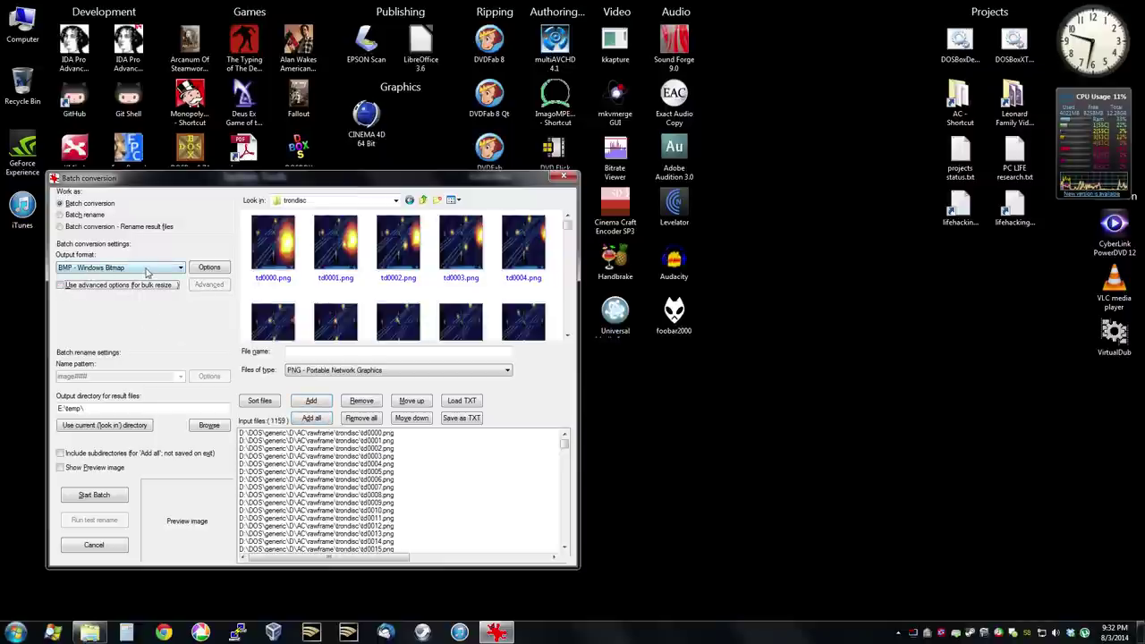
{"action": "left_click", "coordinate": [112, 429]}
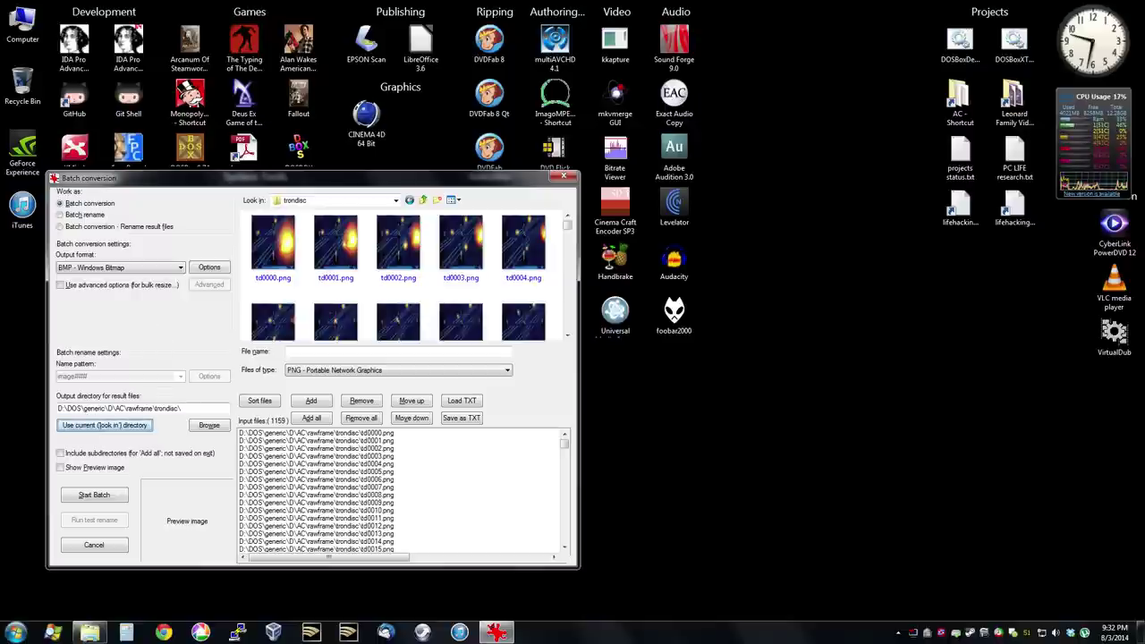
{"action": "left_click", "coordinate": [122, 500]}
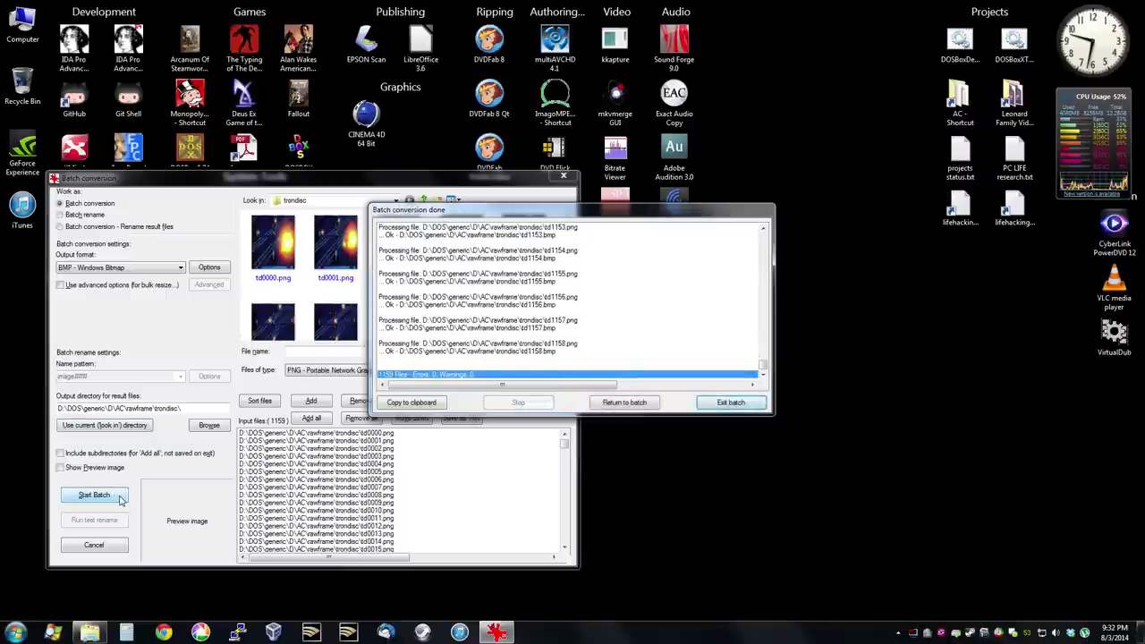
{"action": "left_click", "coordinate": [730, 402]}
{"action": "left_click", "coordinate": [410, 238]}
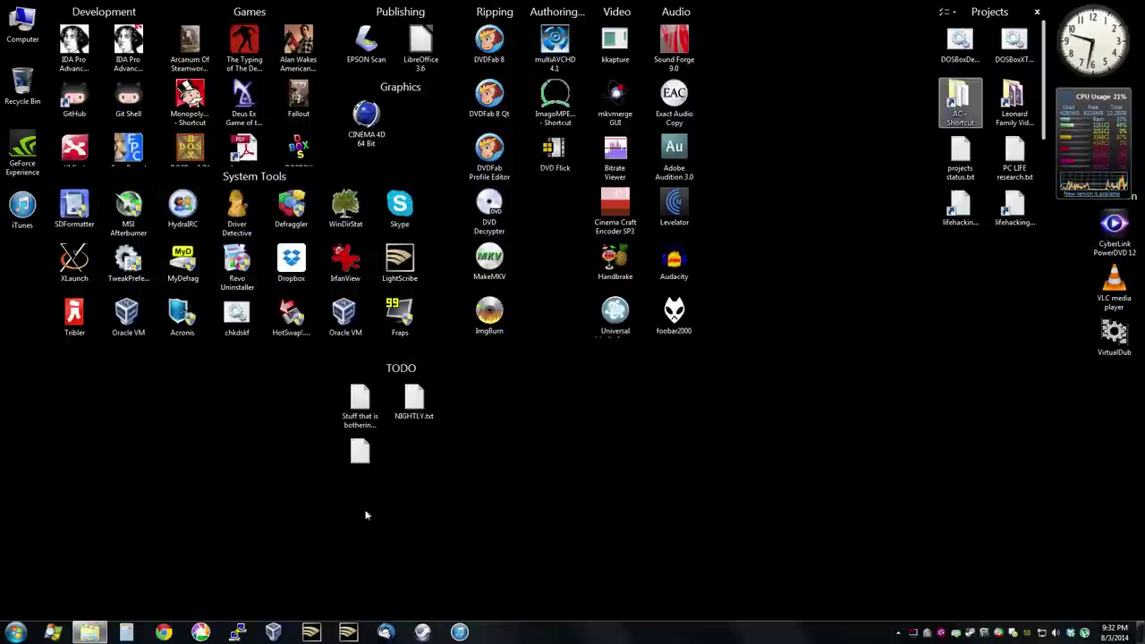
Step: Open the converted frame td0012.bmp from the trondisc folder in Photoshop
{"action": "left_click", "coordinate": [103, 635]}
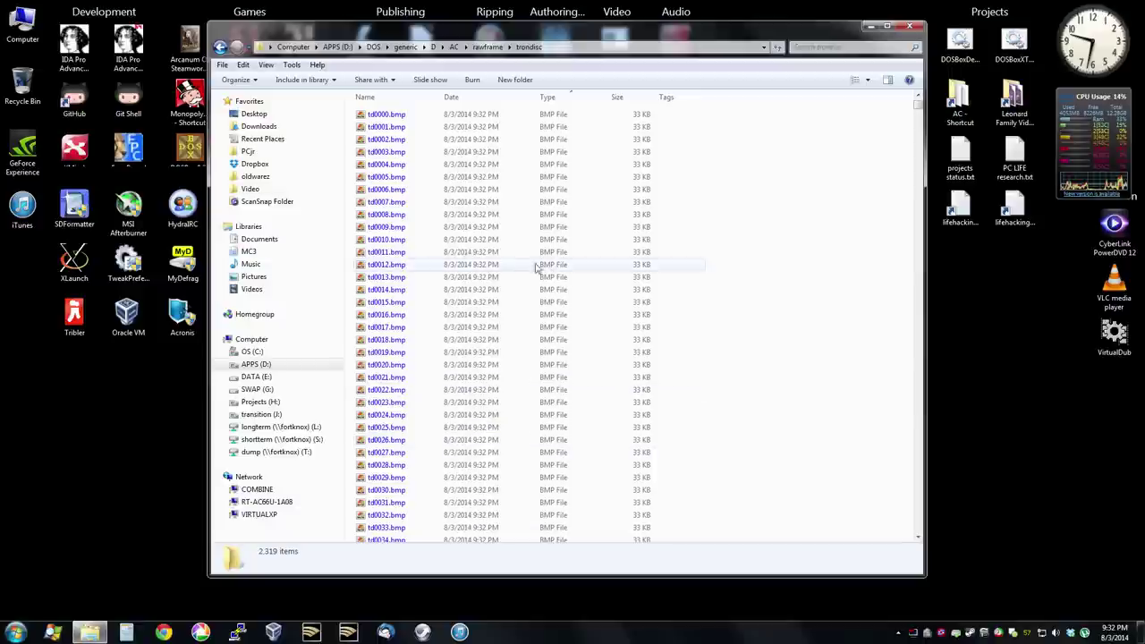
{"action": "right_click", "coordinate": [391, 268]}
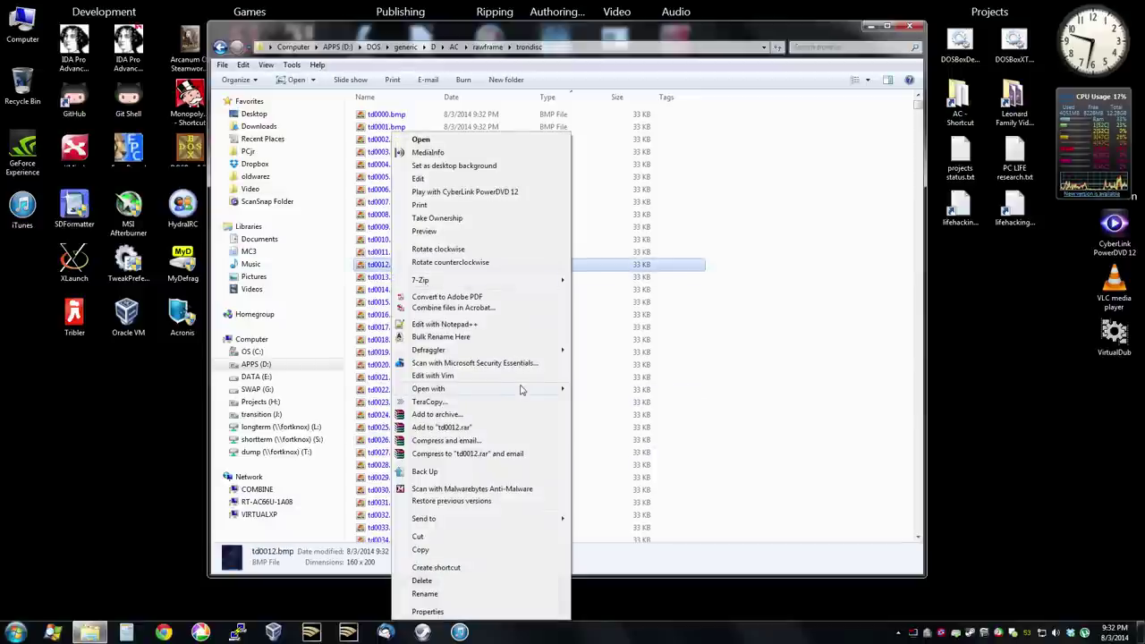
{"action": "mouse_move", "coordinate": [519, 390]}
{"action": "left_click", "coordinate": [608, 403]}
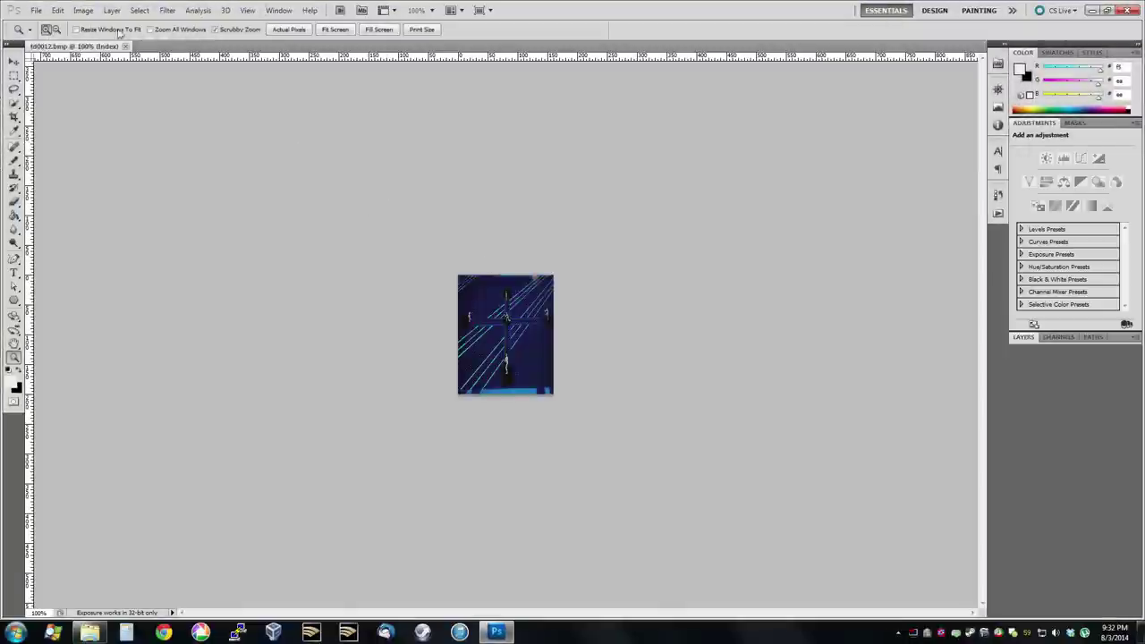
Step: Examine the Color Table of td0012.bmp, cancel it without changes and close Photoshop
{"action": "left_click", "coordinate": [89, 13]}
{"action": "mouse_move", "coordinate": [106, 24]}
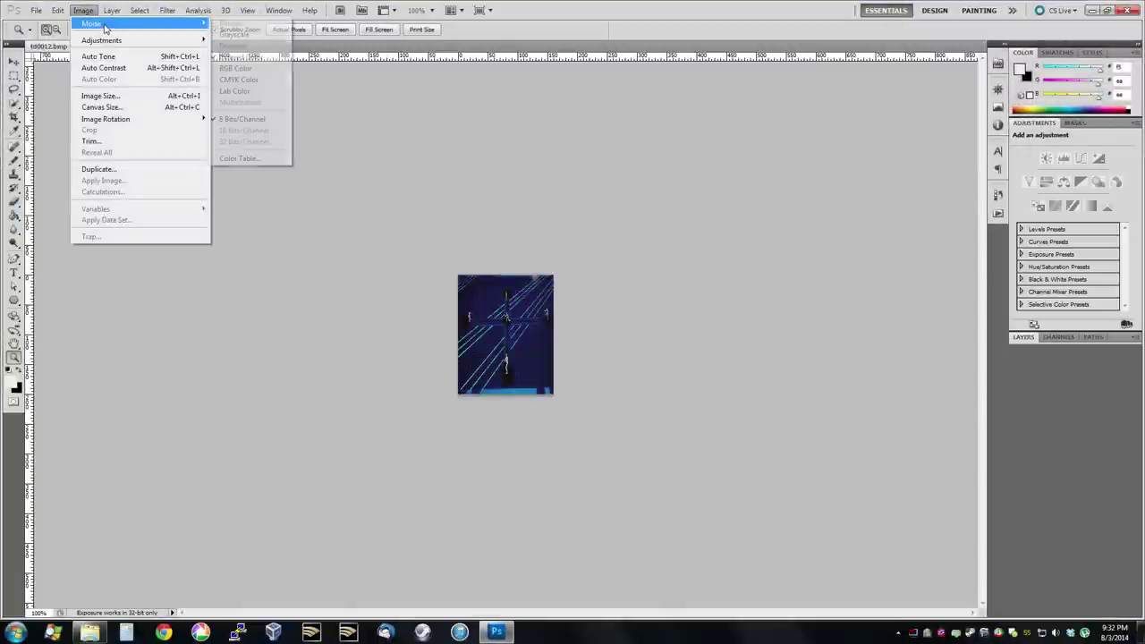
{"action": "left_click", "coordinate": [277, 160]}
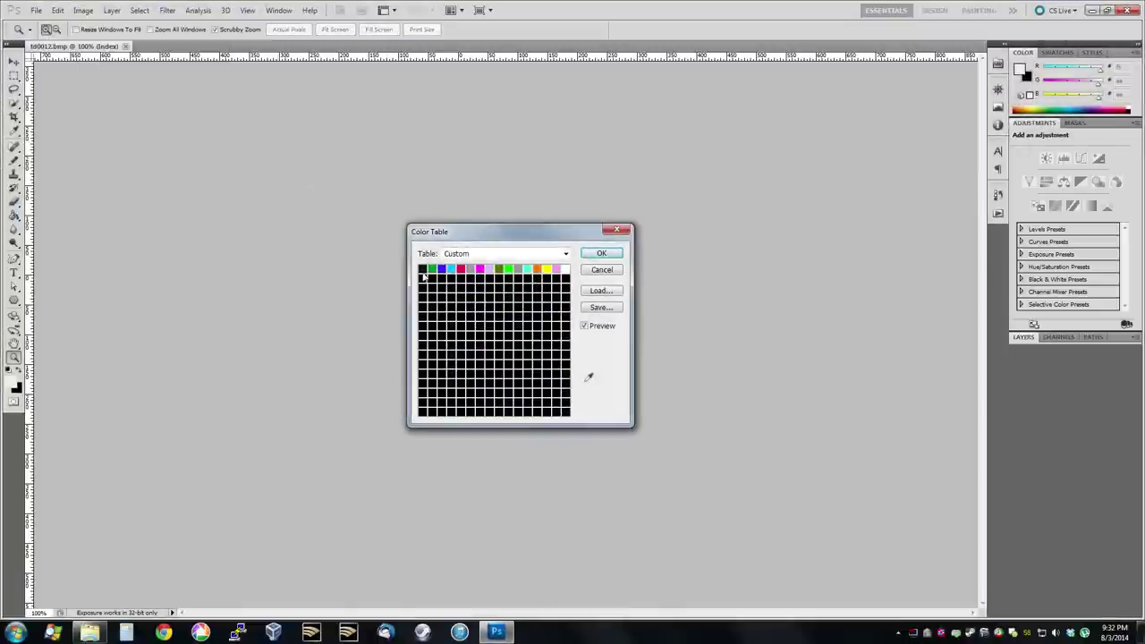
{"action": "left_click", "coordinate": [590, 269]}
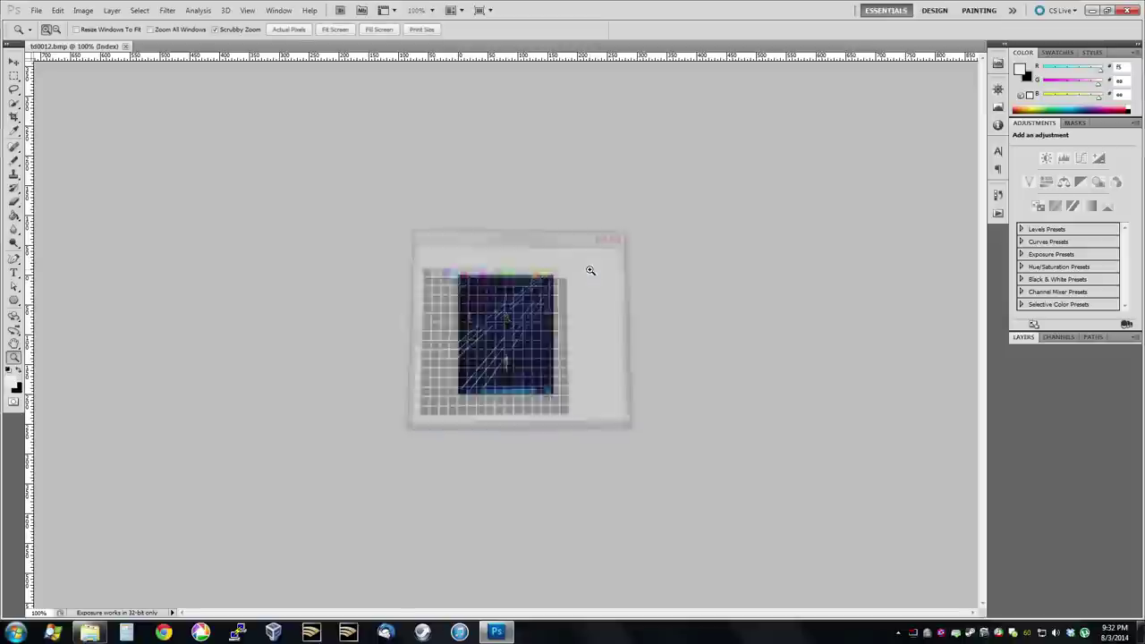
{"action": "left_click", "coordinate": [1133, 12]}
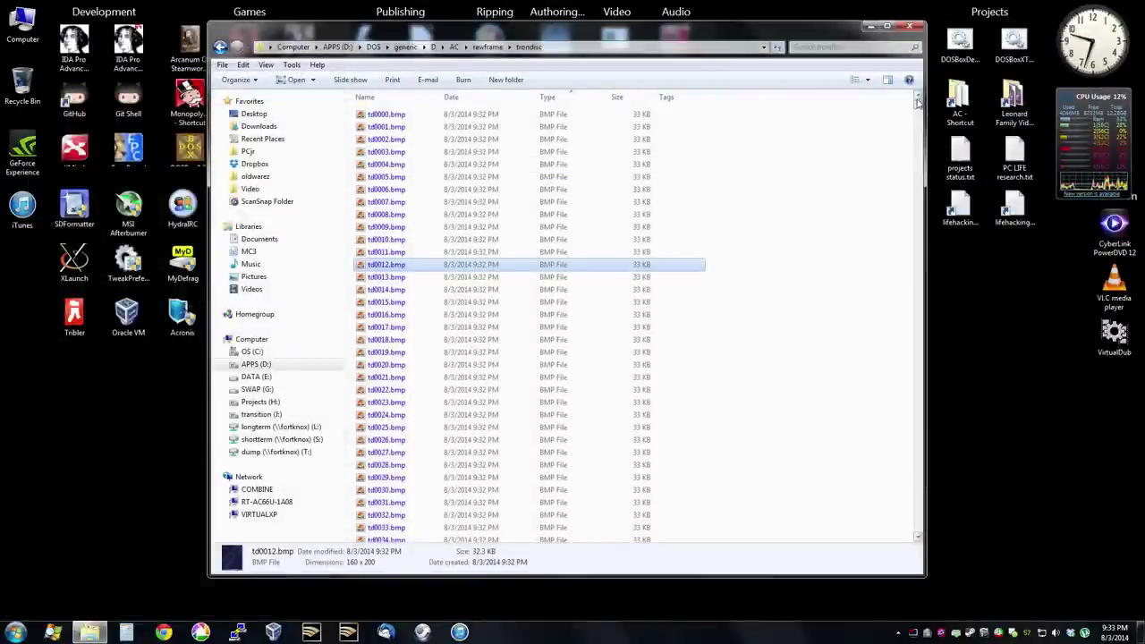
Step: Open trondisc_source.wav from the end of the trondisc folder in Adobe Audition
{"action": "left_click_drag", "start_coordinate": [918, 105], "coordinate": [874, 546]}
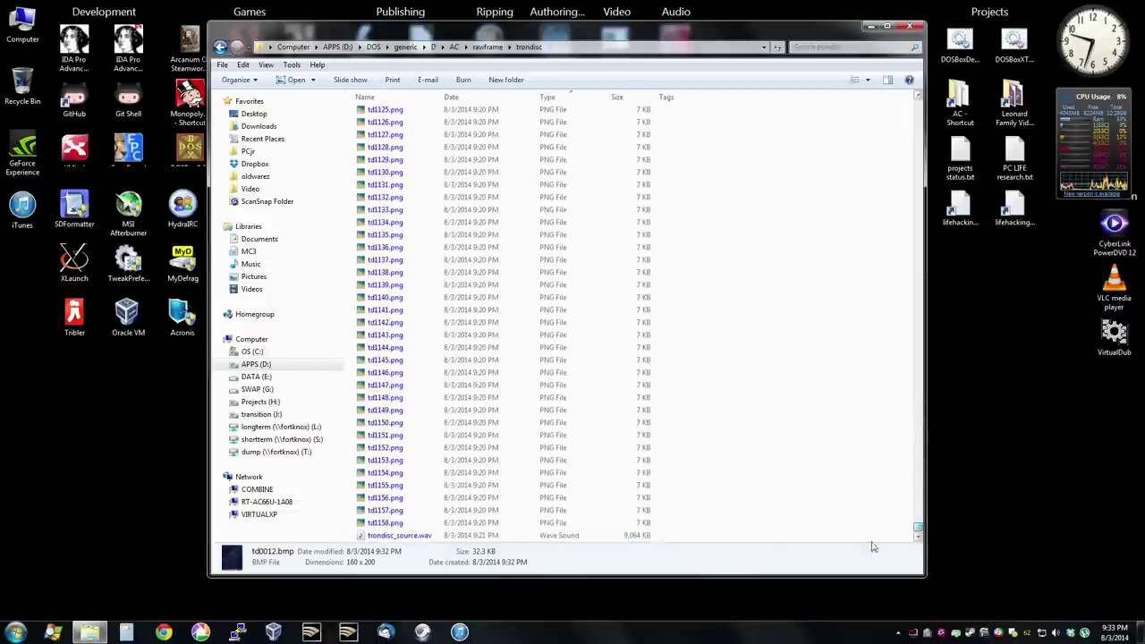
{"action": "left_click", "coordinate": [407, 537]}
{"action": "right_click", "coordinate": [408, 540]}
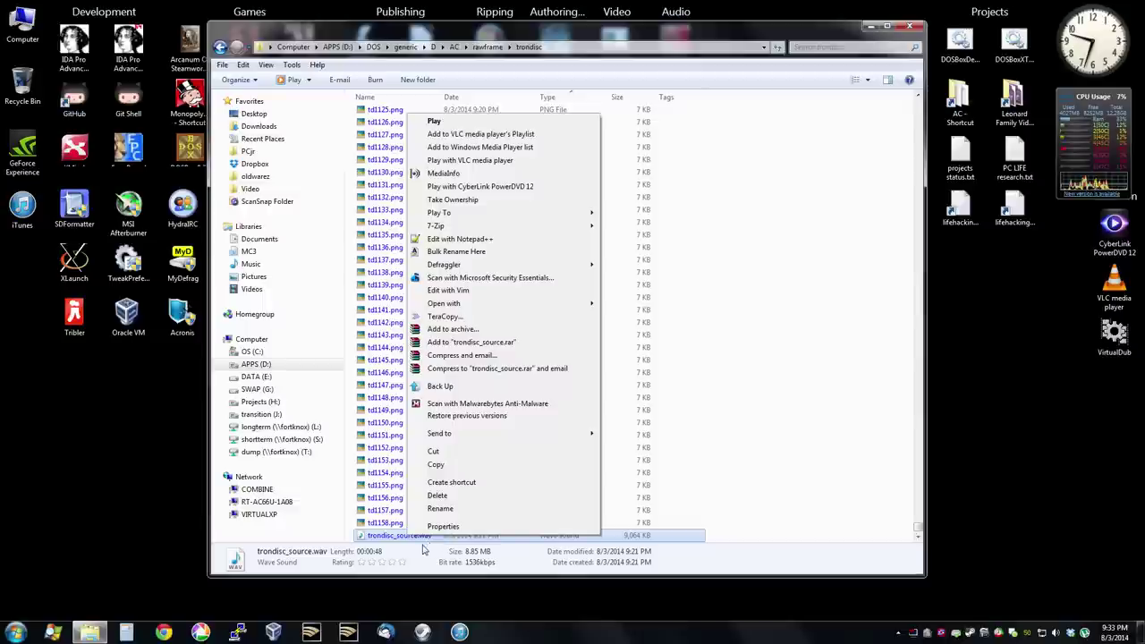
{"action": "mouse_move", "coordinate": [549, 307]}
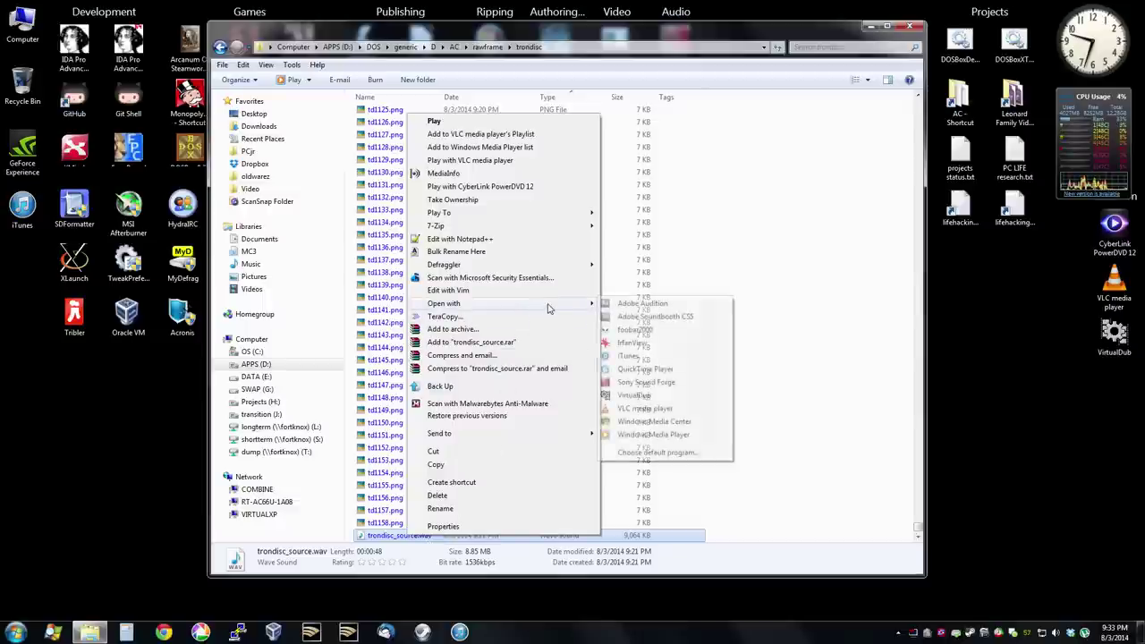
{"action": "left_click", "coordinate": [653, 304]}
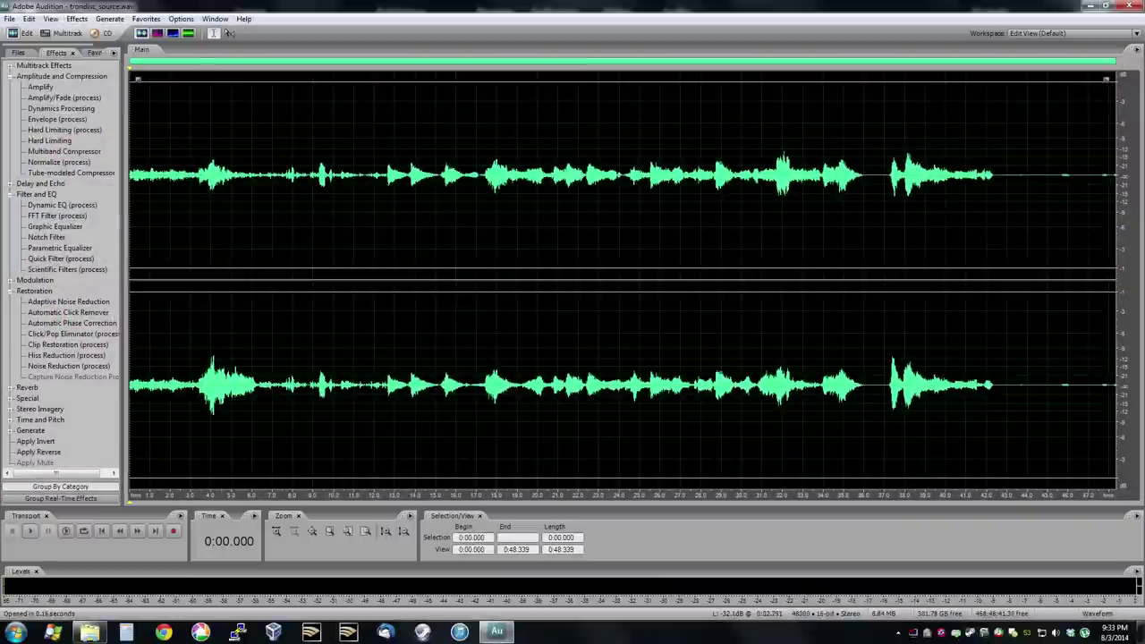
Step: Play the audio from about 3.8 seconds to listen to it, then stop playback
{"action": "left_click", "coordinate": [206, 223]}
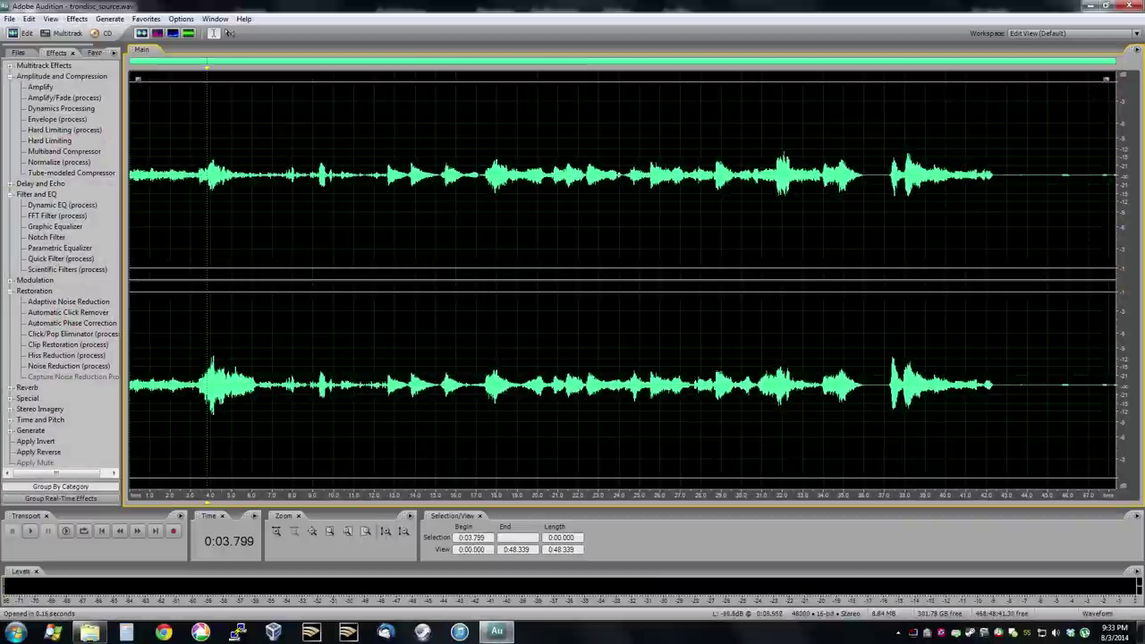
{"action": "key", "text": "space"}
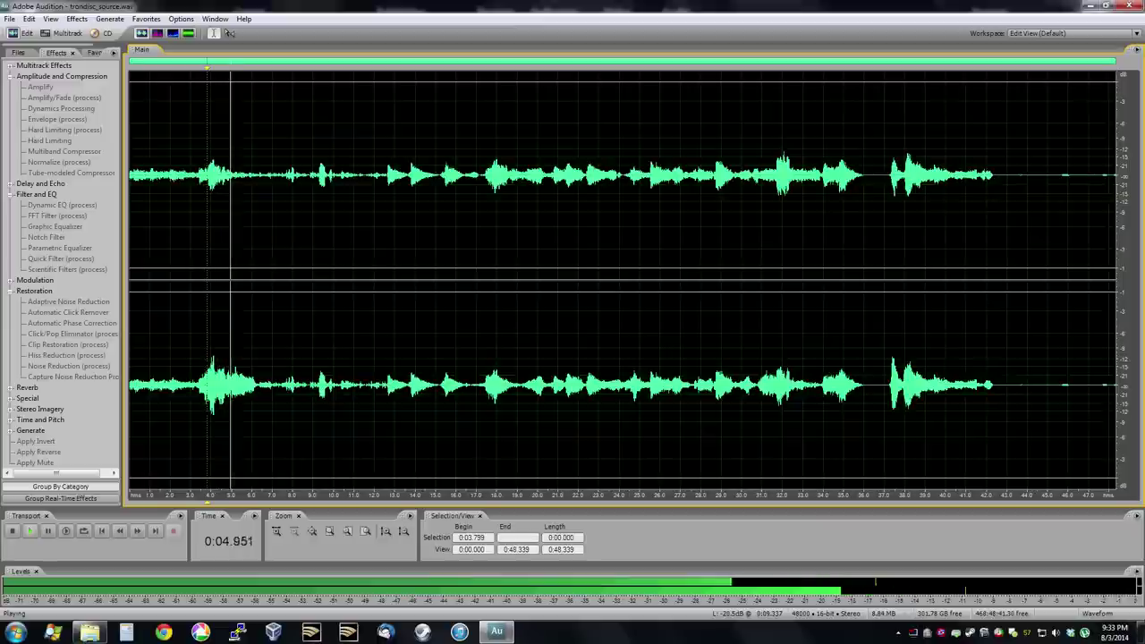
{"action": "key", "text": "space"}
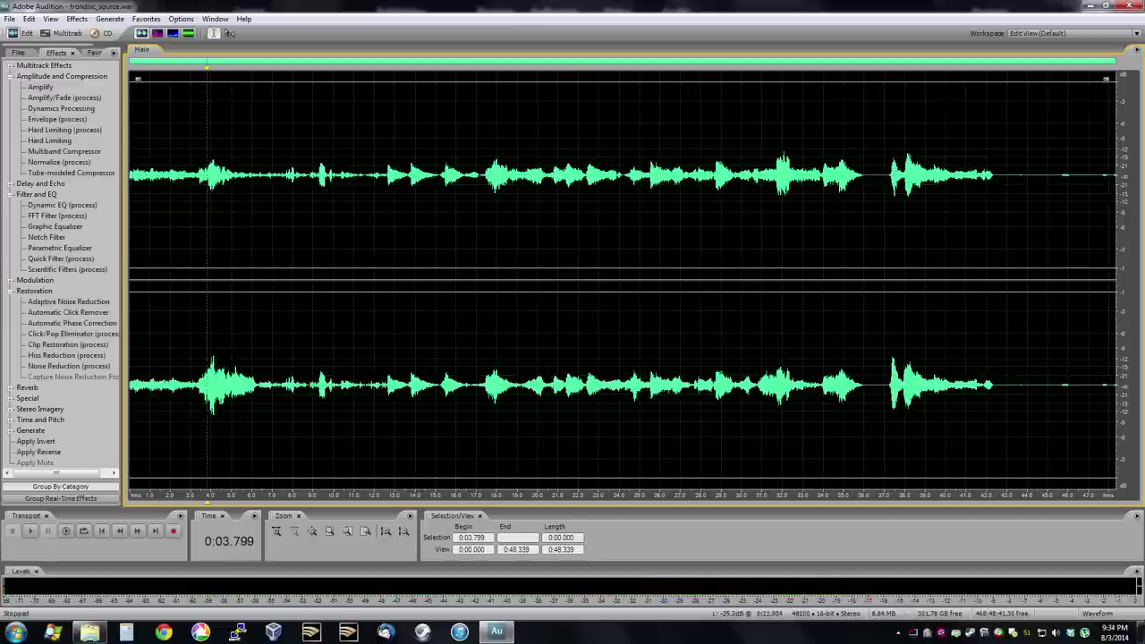
Step: Select the entire stereo waveform, raise its volume close to full scale and clear the selection
{"action": "key", "text": "ctrl+a"}
{"action": "left_click_drag", "start_coordinate": [628, 96], "coordinate": [652, 98]}
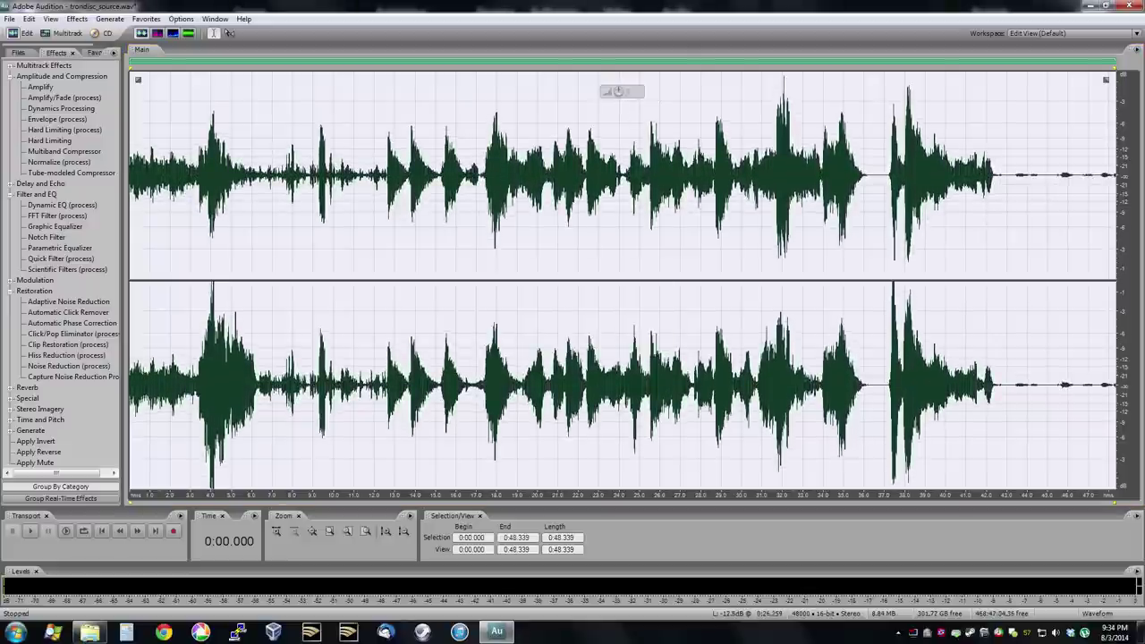
{"action": "left_click", "coordinate": [614, 161]}
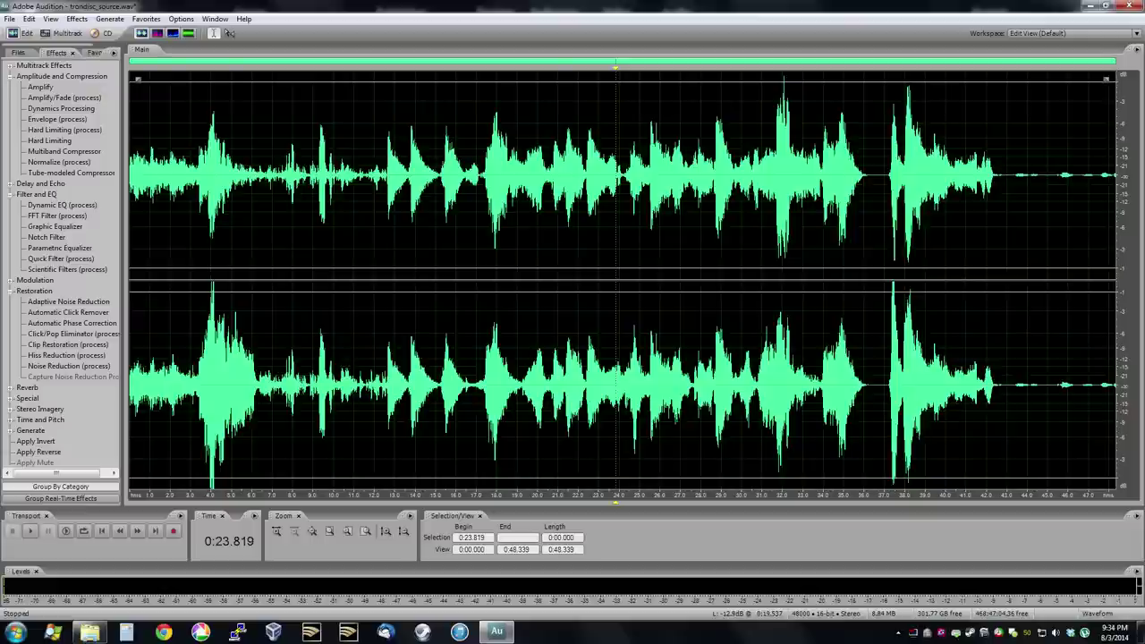
Step: Convert the audio's sample type to 22050 Hz, mono, 8-bit
{"action": "key", "text": "F11"}
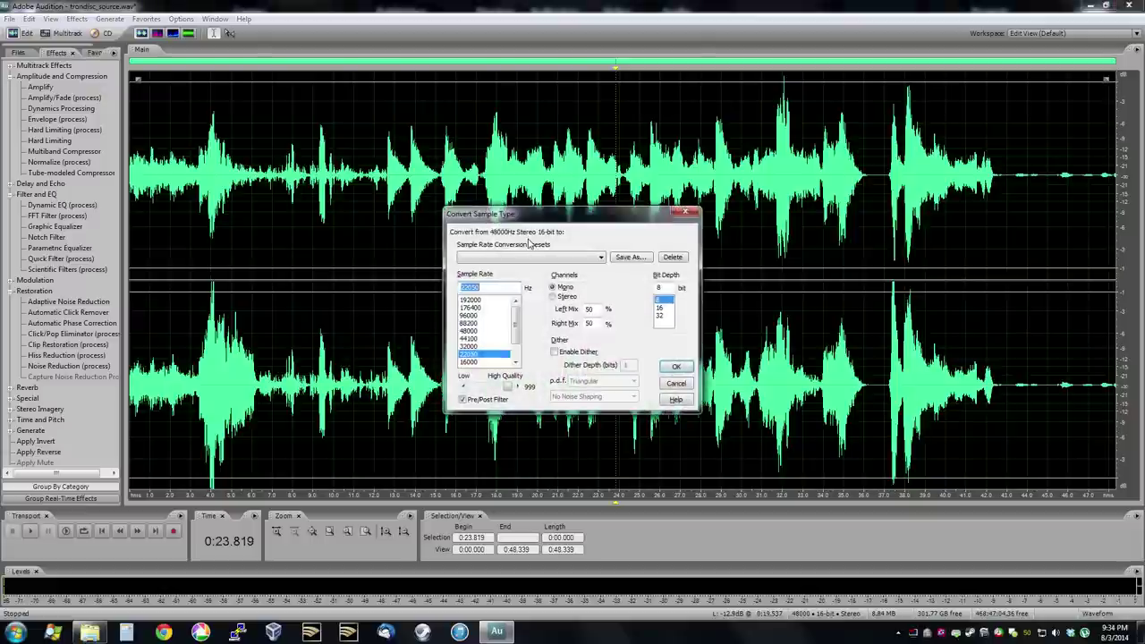
{"action": "left_click", "coordinate": [554, 287]}
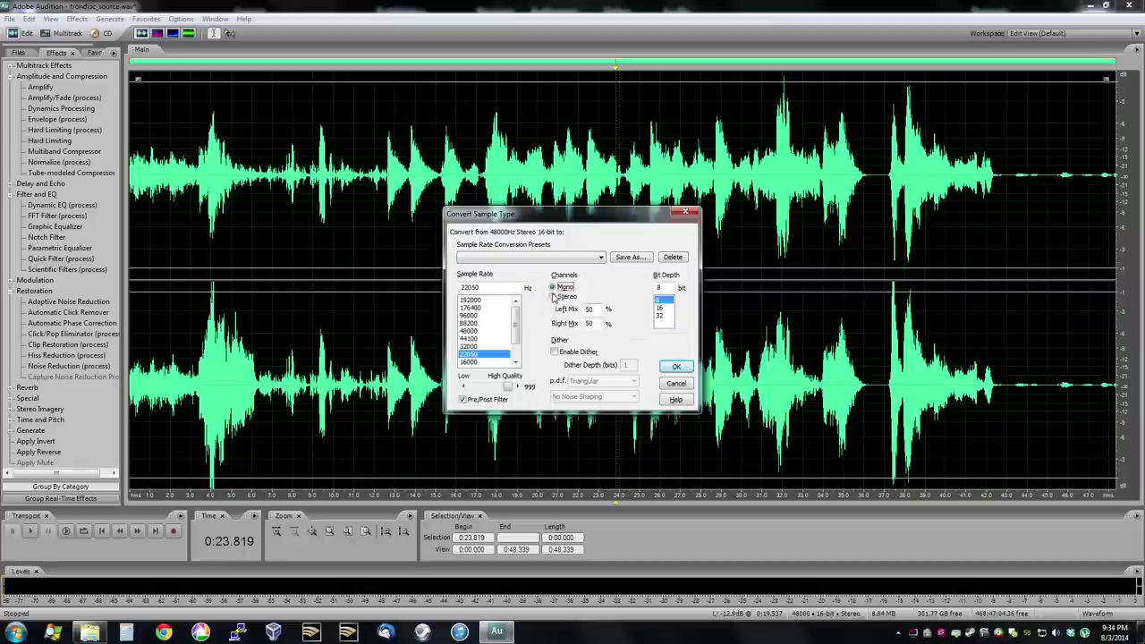
{"action": "left_click", "coordinate": [660, 307]}
{"action": "scroll", "coordinate": [505, 332], "scroll_direction": "down", "scroll_amount": 1}
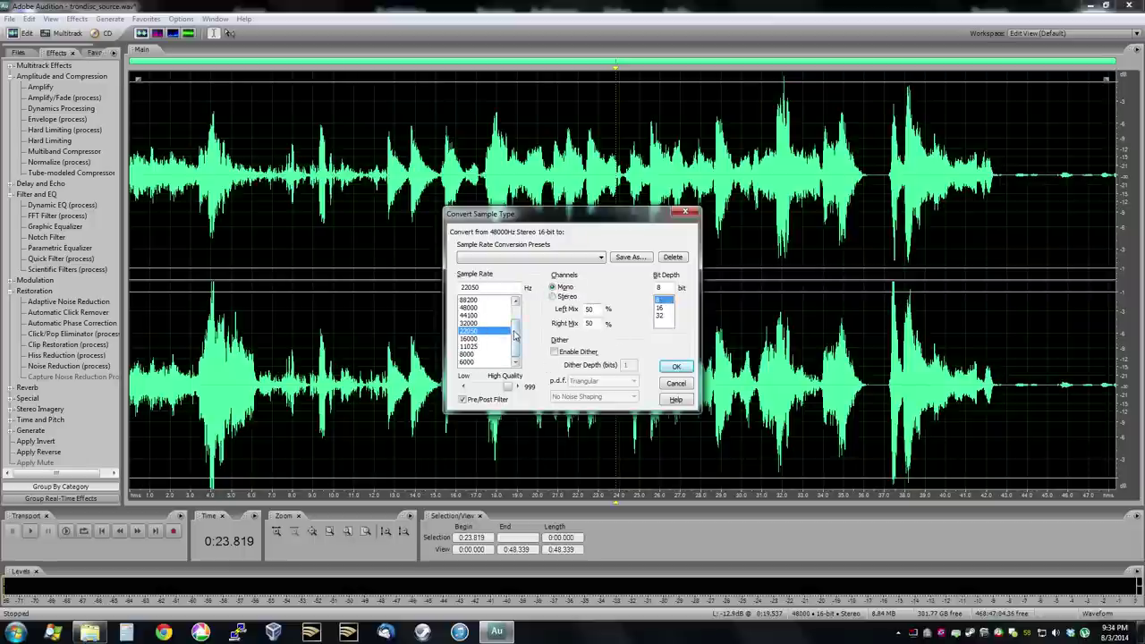
{"action": "left_click_drag", "start_coordinate": [517, 340], "coordinate": [516, 338]}
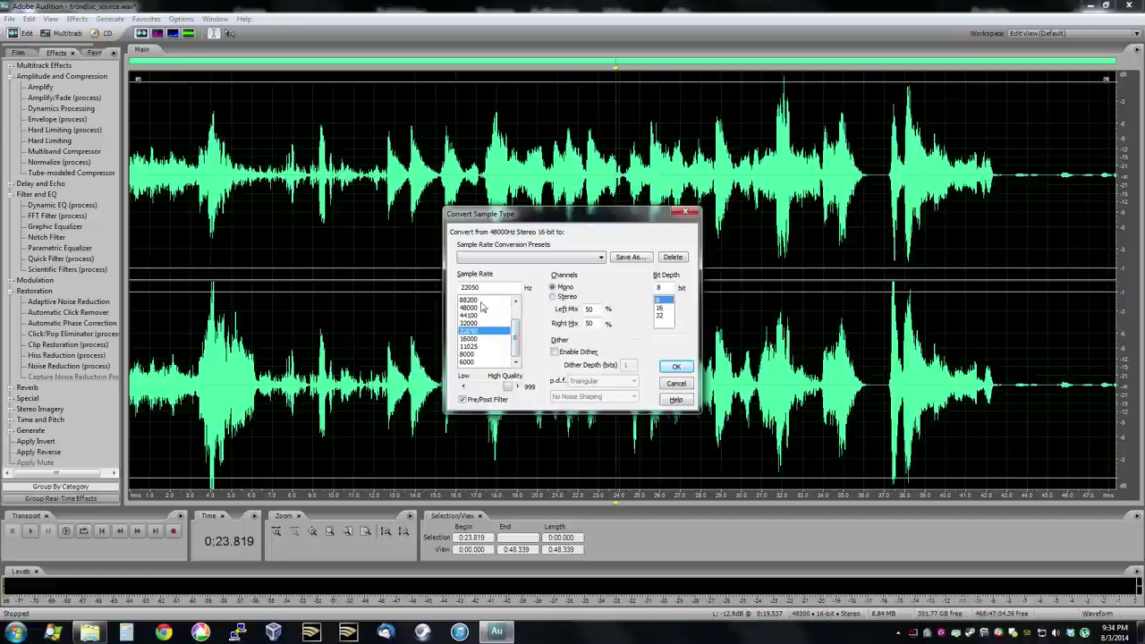
{"action": "key", "text": "shift+Tab"}
{"action": "type", "text": "45454"}
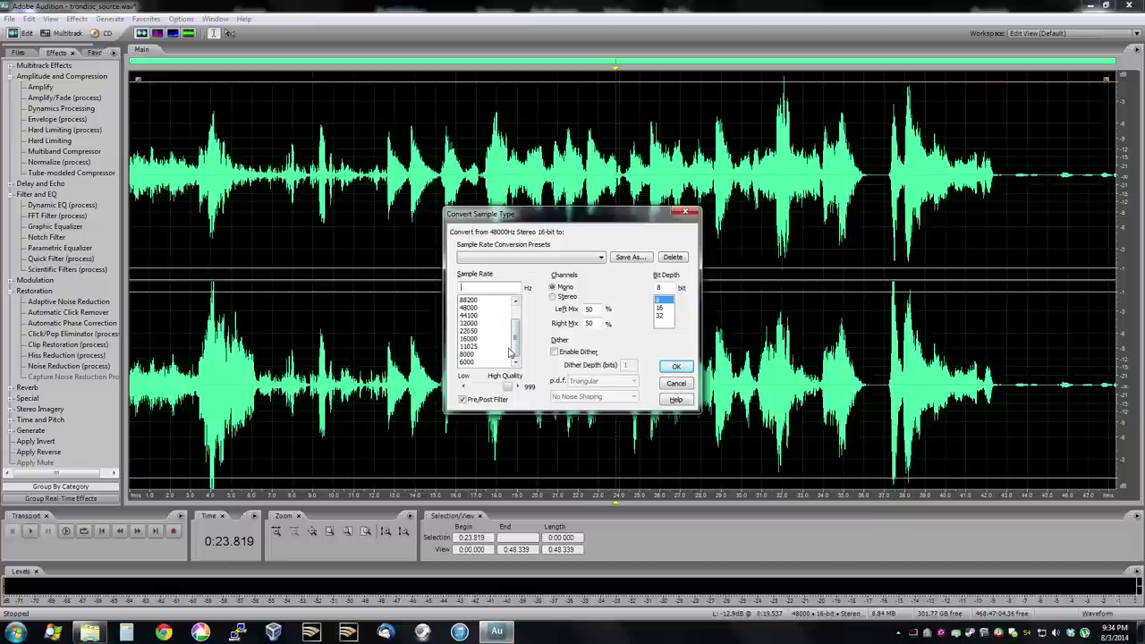
{"action": "left_click", "coordinate": [475, 332]}
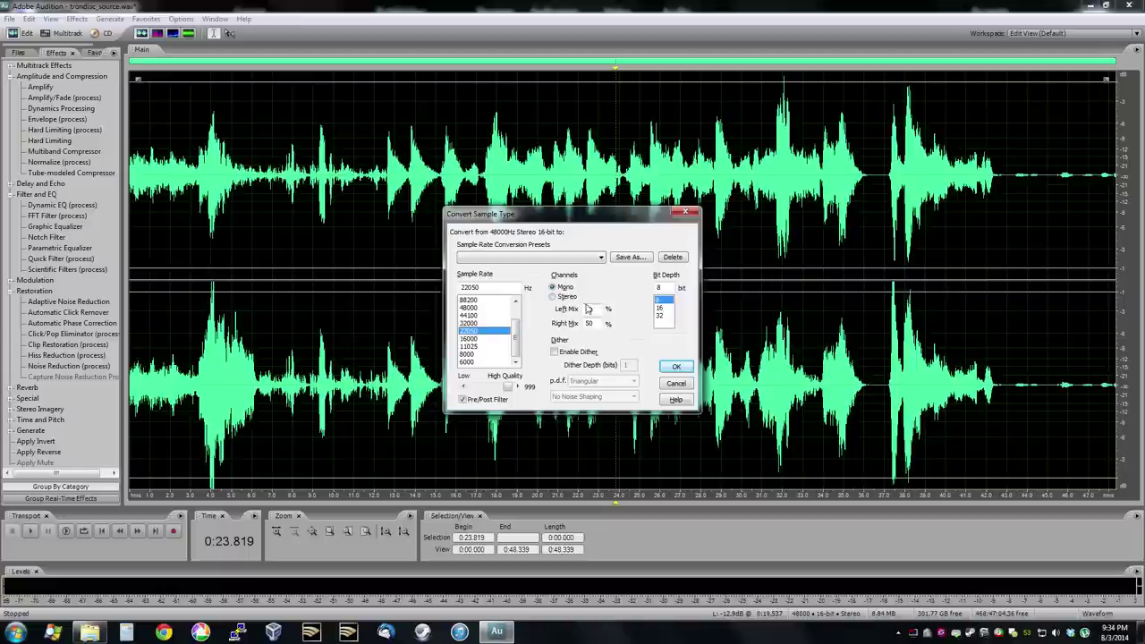
{"action": "left_click", "coordinate": [673, 368]}
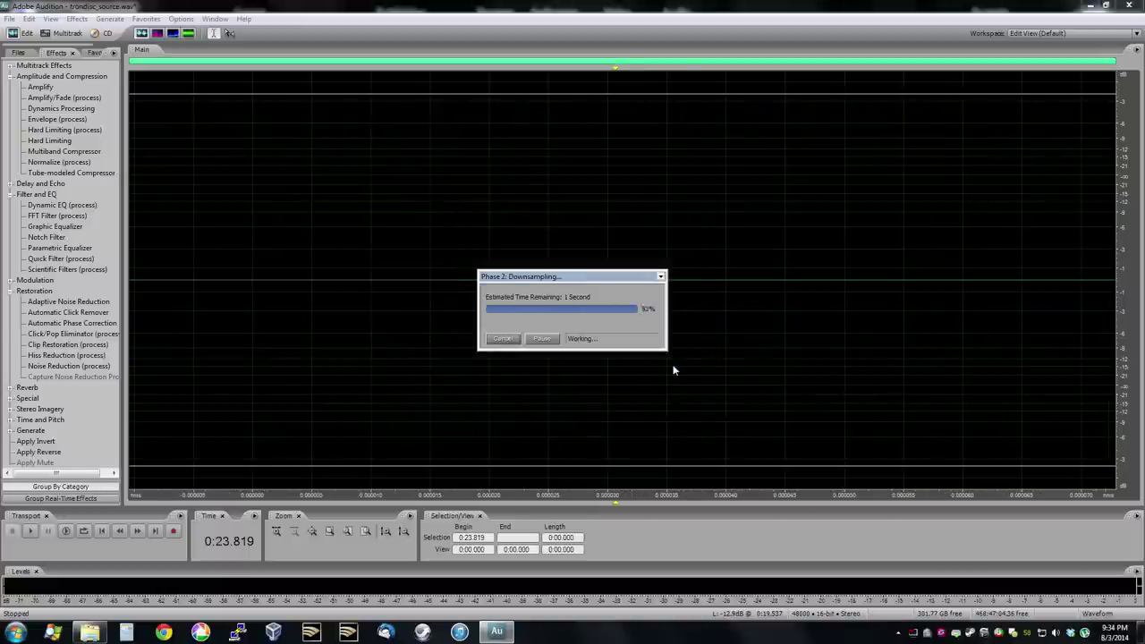
Step: Save the converted audio as td_22050.wav in Windows PCM format in the trondisc folder
{"action": "left_click", "coordinate": [10, 19]}
{"action": "left_click", "coordinate": [82, 205]}
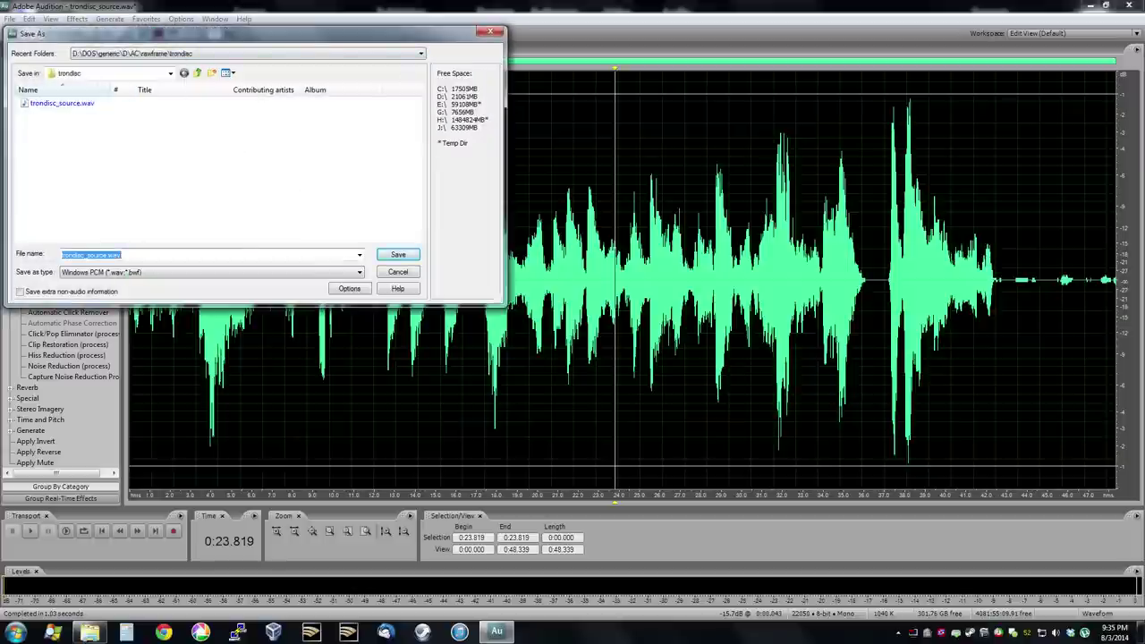
{"action": "type", "text": "td_"}
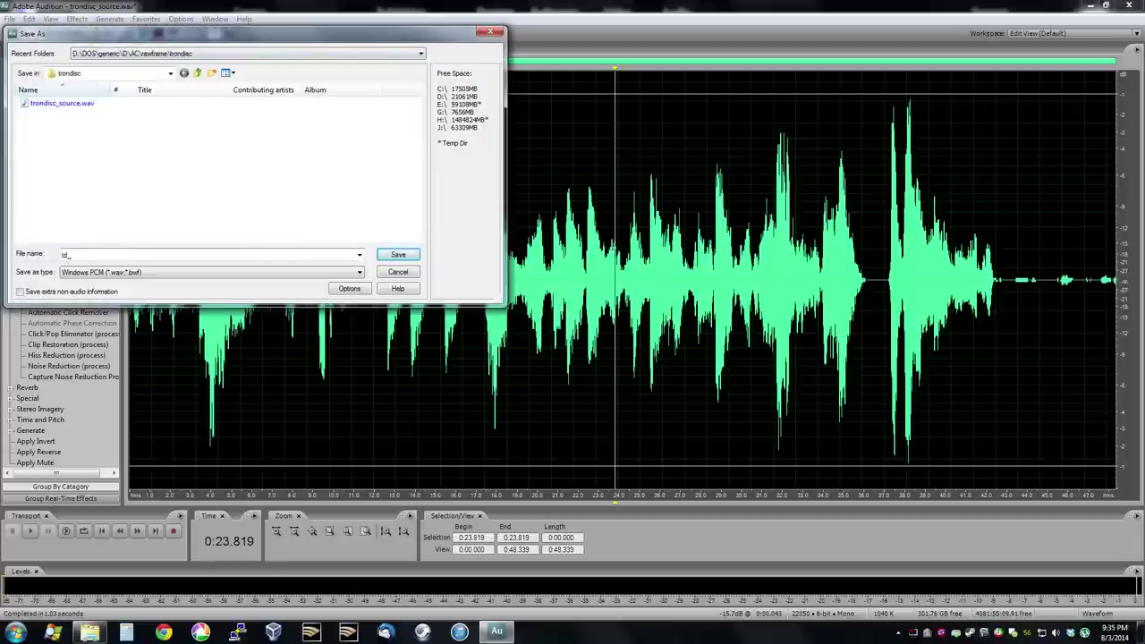
{"action": "type", "text": "22050.wav"}
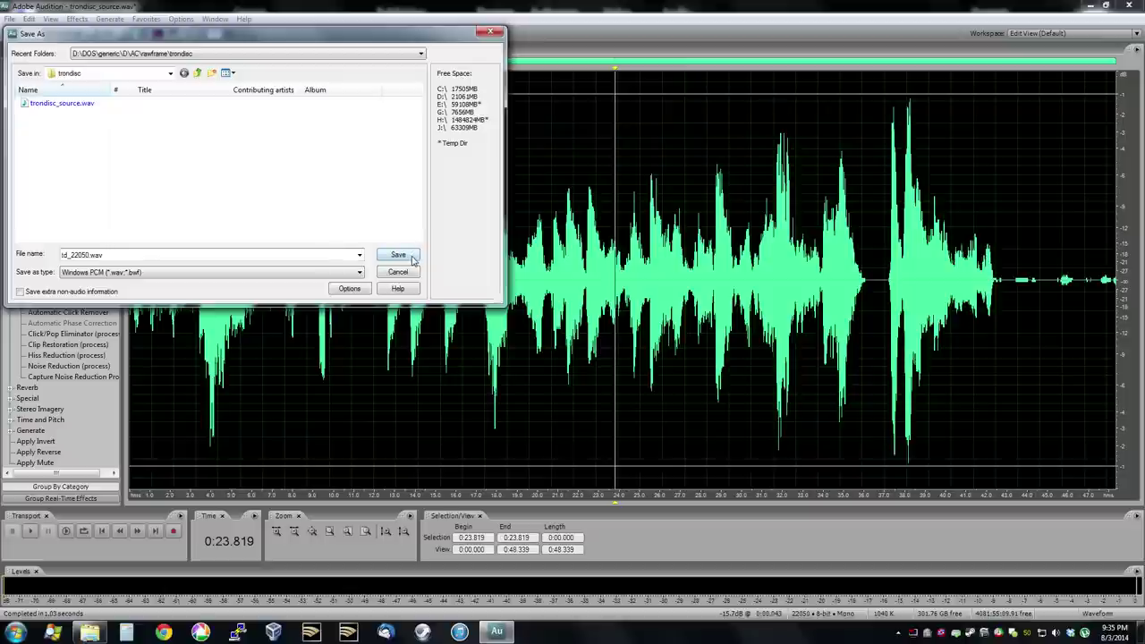
{"action": "left_click", "coordinate": [105, 255]}
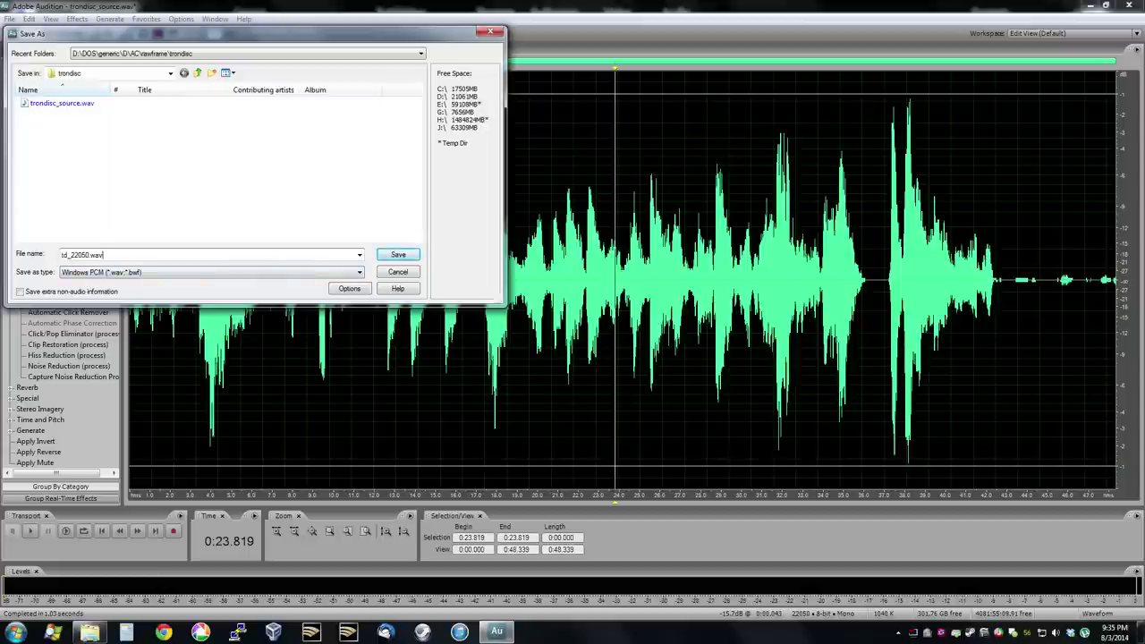
{"action": "left_click", "coordinate": [398, 255]}
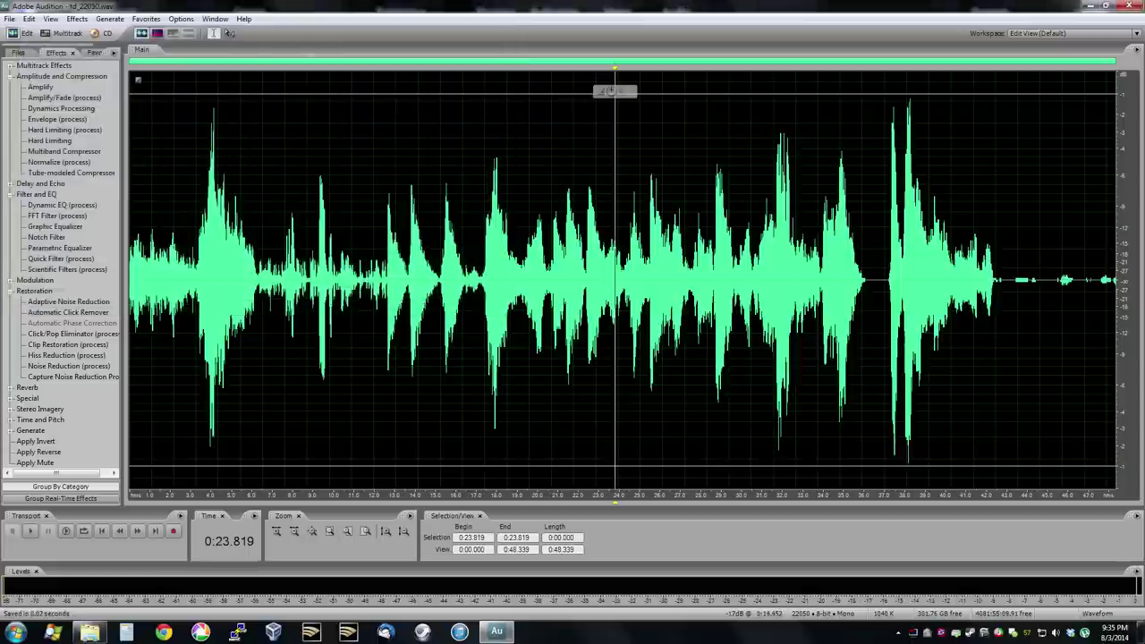
Step: Close Adobe Audition, launch DOSBox from the desktop's Projects group and clear the desktop around its window
{"action": "left_click", "coordinate": [1129, 7]}
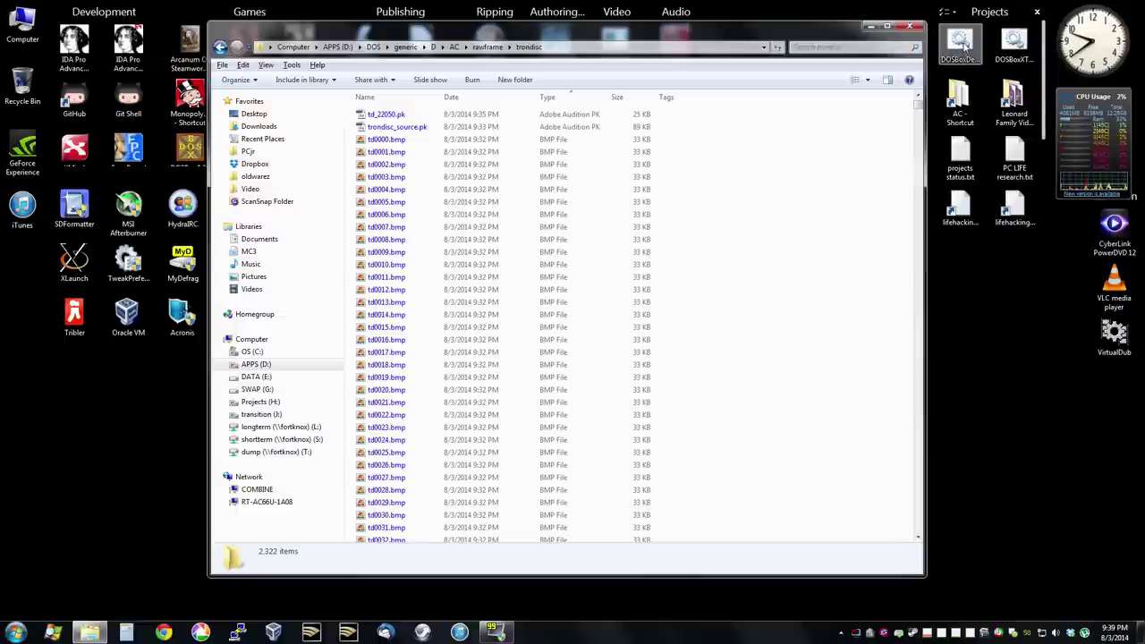
{"action": "double_click", "coordinate": [963, 44]}
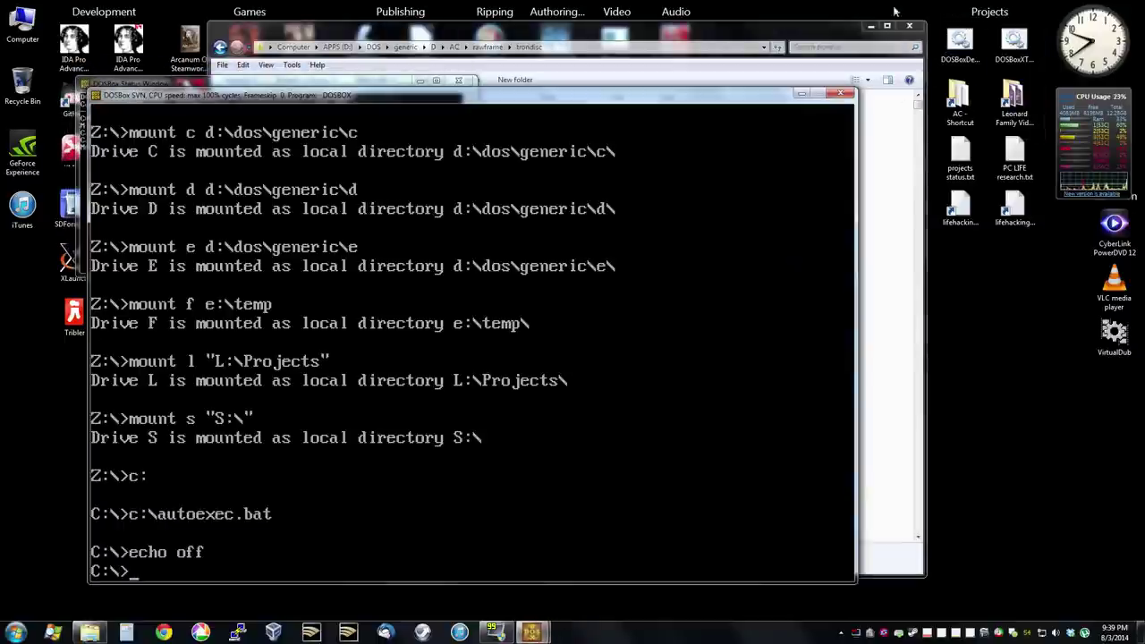
{"action": "left_click", "coordinate": [870, 26]}
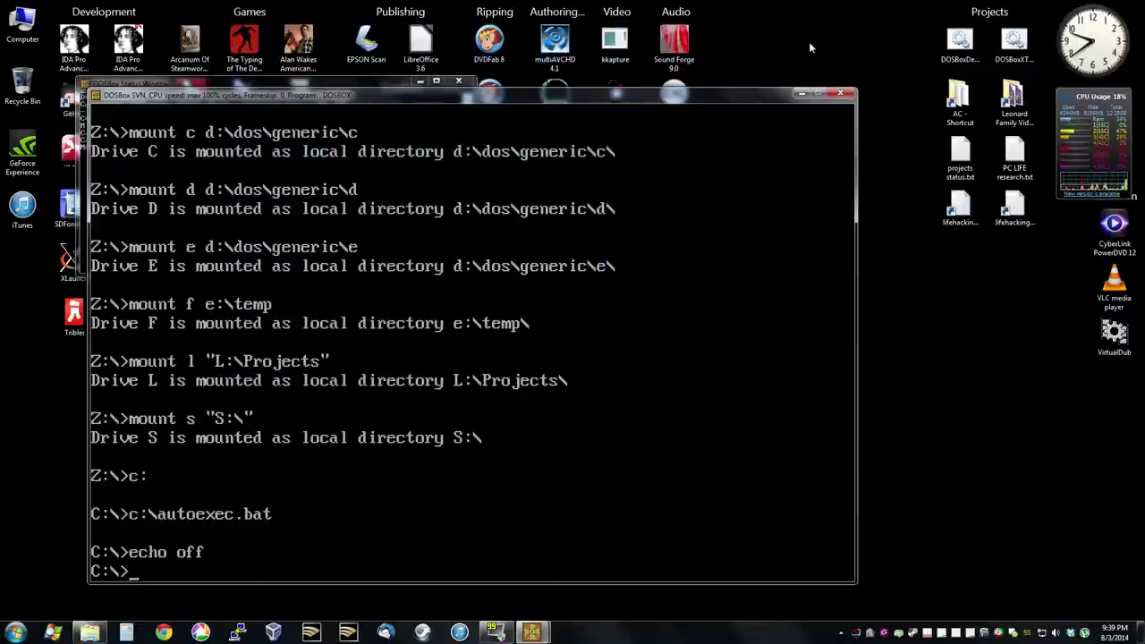
{"action": "double_click", "coordinate": [809, 42]}
{"action": "left_click_drag", "start_coordinate": [739, 93], "coordinate": [634, 38]}
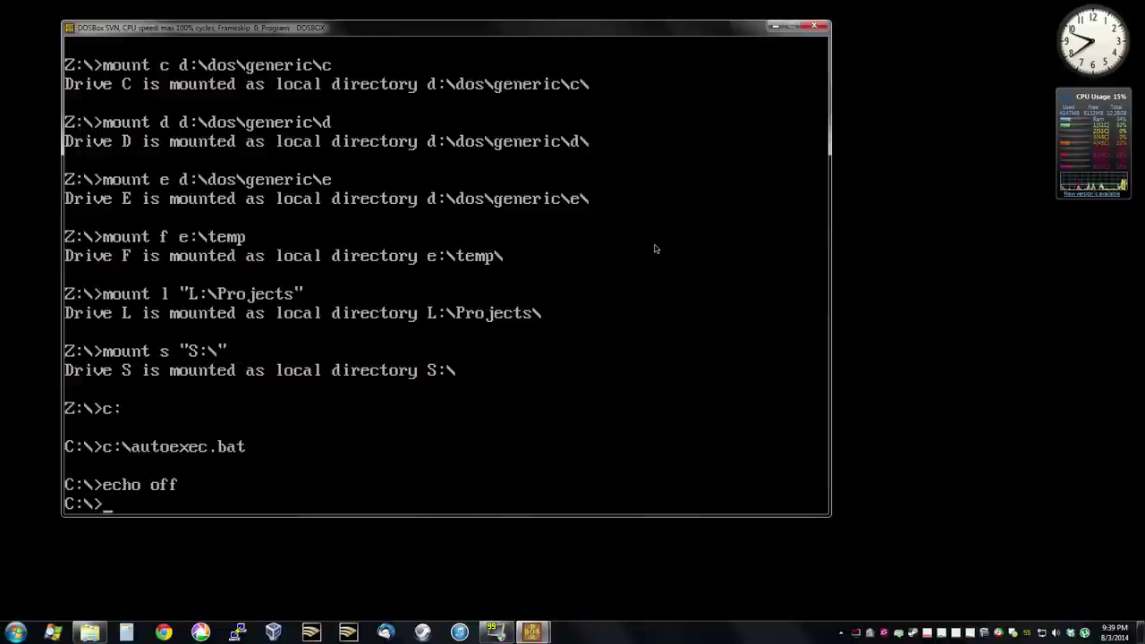
Step: Change to the ac directory on drive D in DOSBox
{"action": "type", "text": "d:"}
{"action": "key", "text": "Return"}
{"action": "type", "text": "cd ac"}
{"action": "key", "text": "Return"}
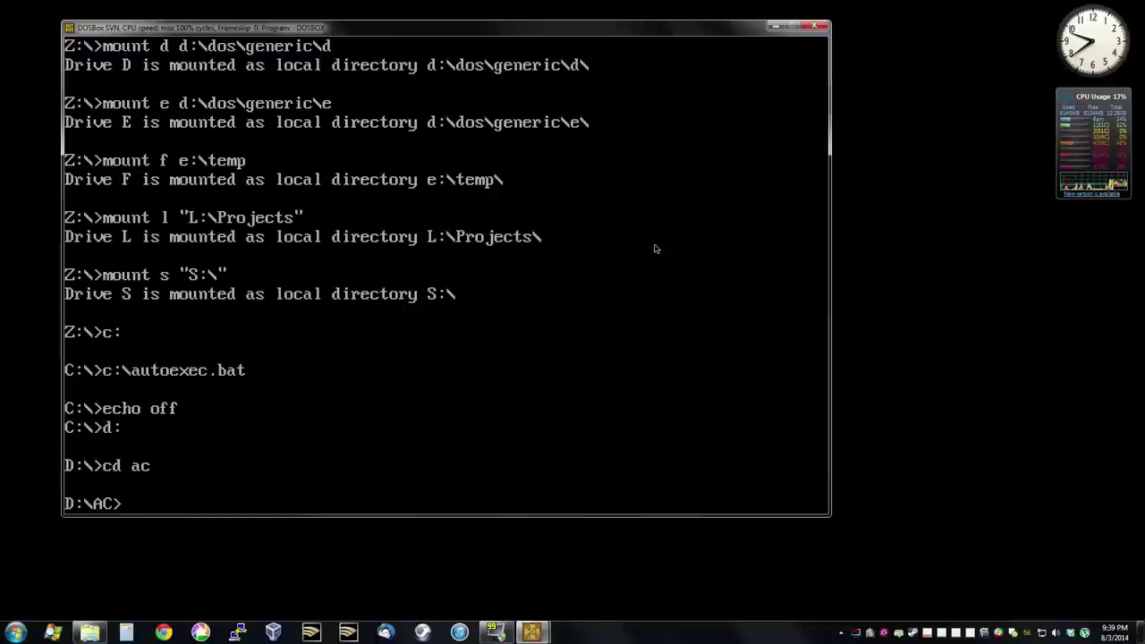
Step: List the BMP files in rawframes\trondisc, first in full and again in bare format with /b
{"action": "type", "text": "dir rawframes"}
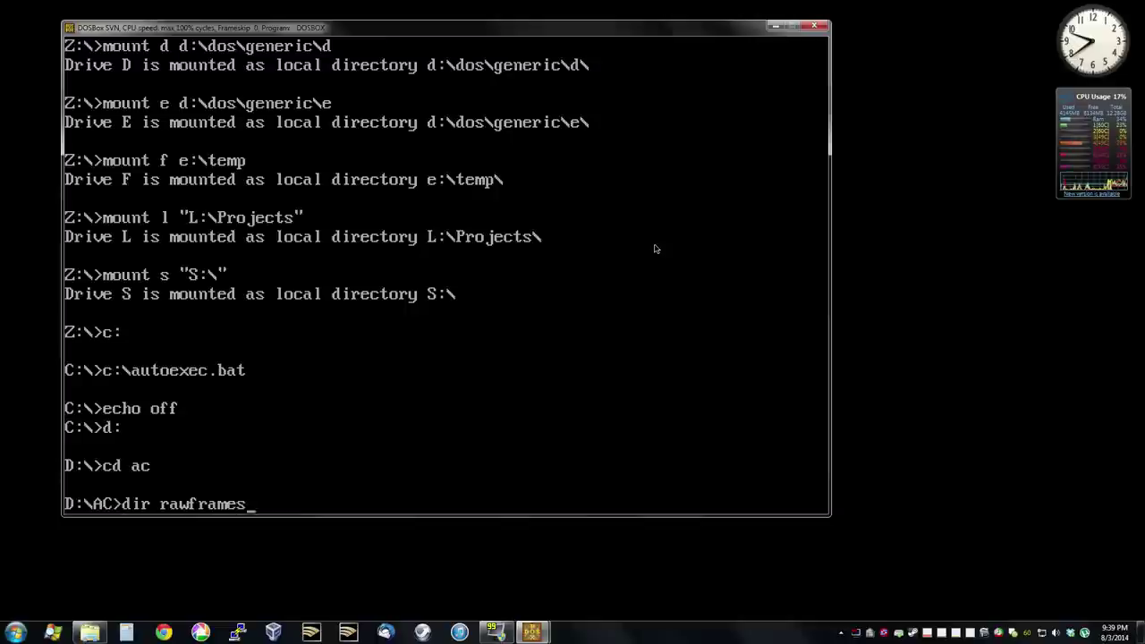
{"action": "type", "text": "\\trondisc\\*.bmp"}
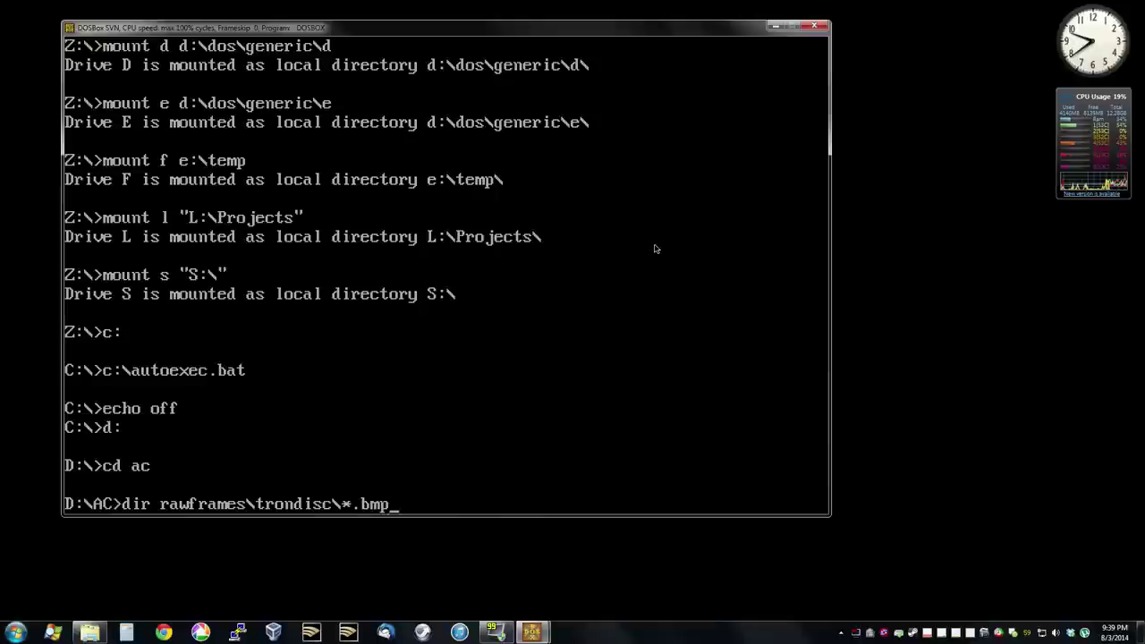
{"action": "key", "text": "Return"}
{"action": "key", "text": "Up"}
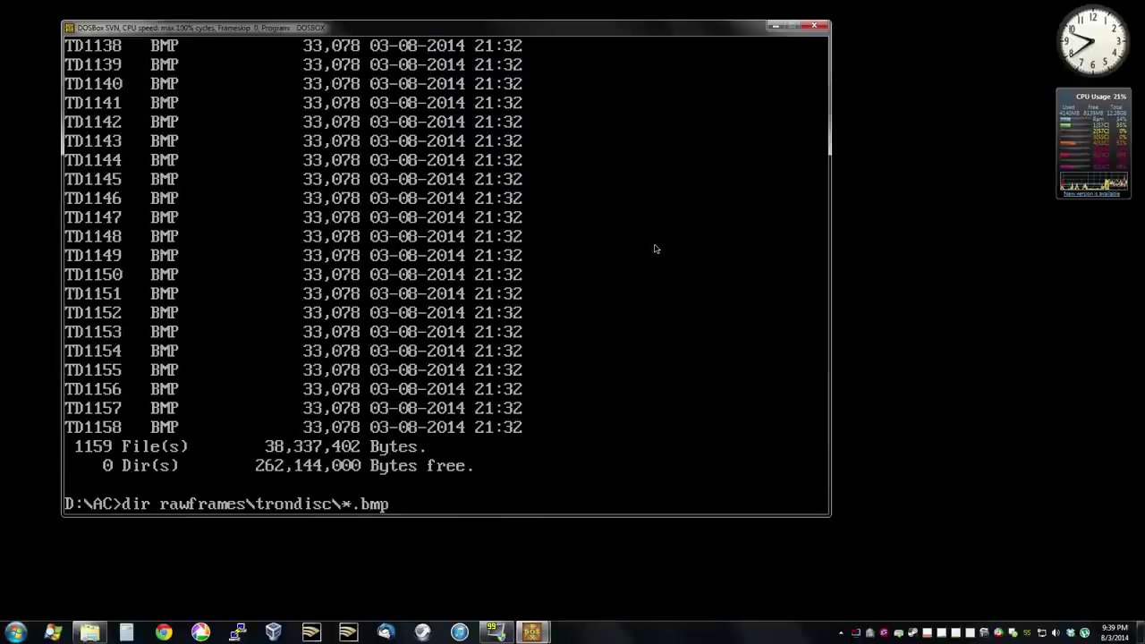
{"action": "type", "text": "/b"}
{"action": "key", "text": "Return"}
Step: Write the bare listing of rawframes\trondisc\*.bmp to trondisc.scr and open that file in the sled editor
{"action": "key", "text": "Up"}
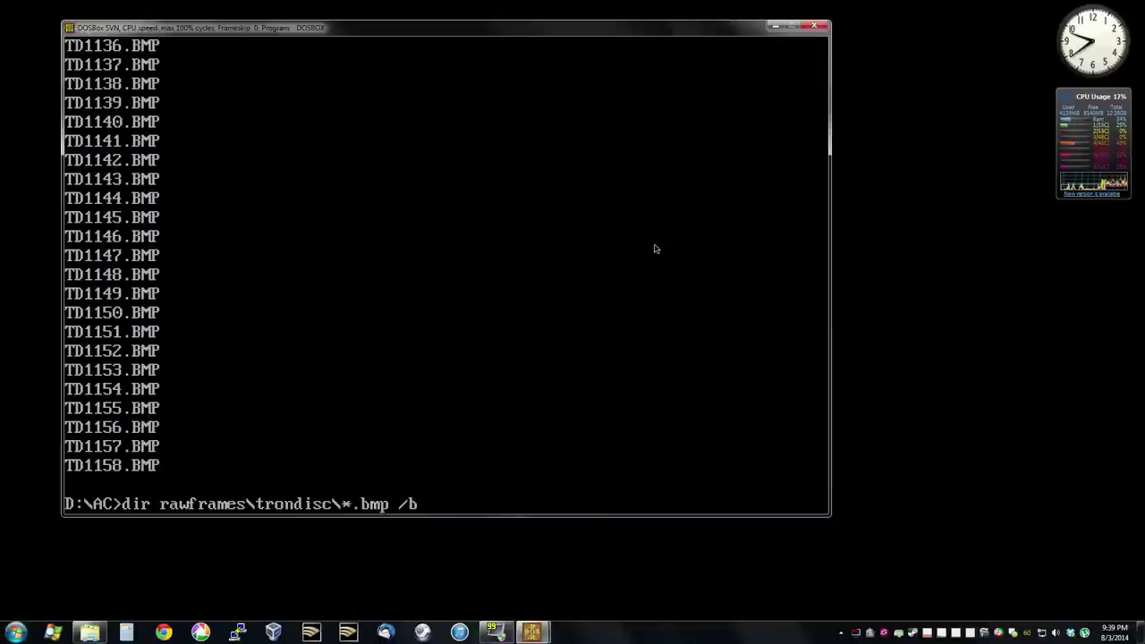
{"action": "type", "text": "> trondisc.scr"}
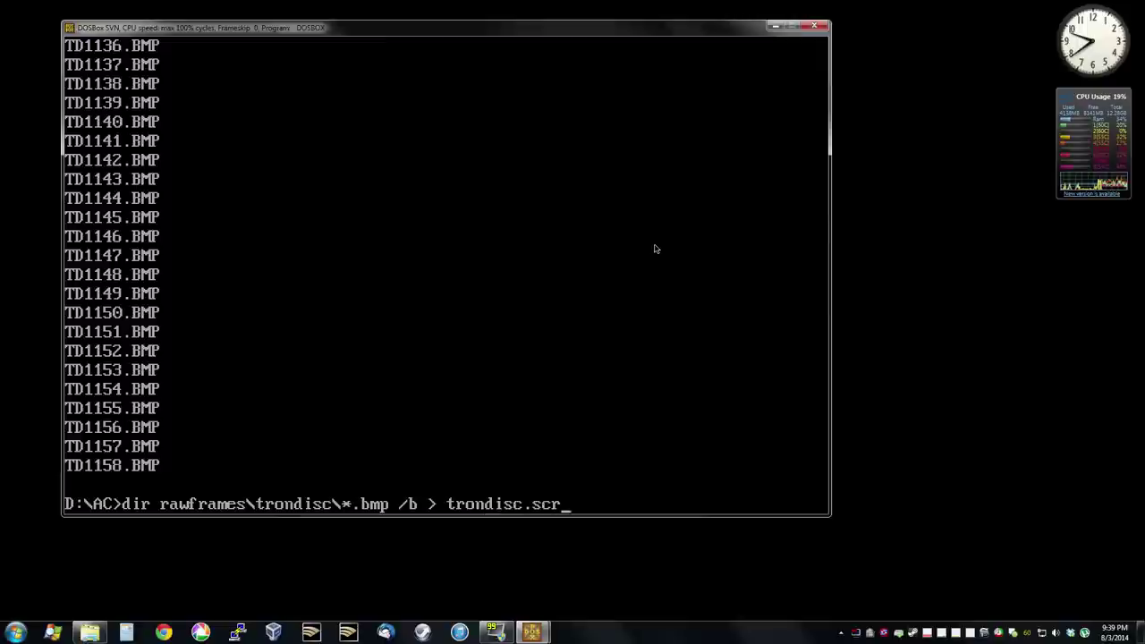
{"action": "key", "text": "Return"}
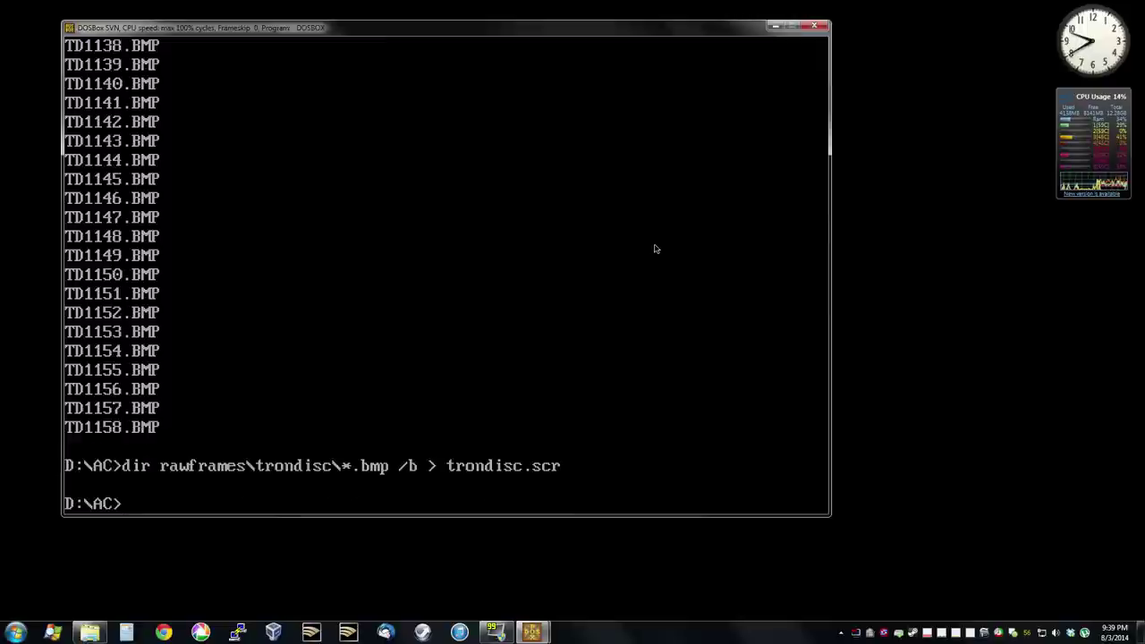
{"action": "type", "text": "sled trondisc.scr"}
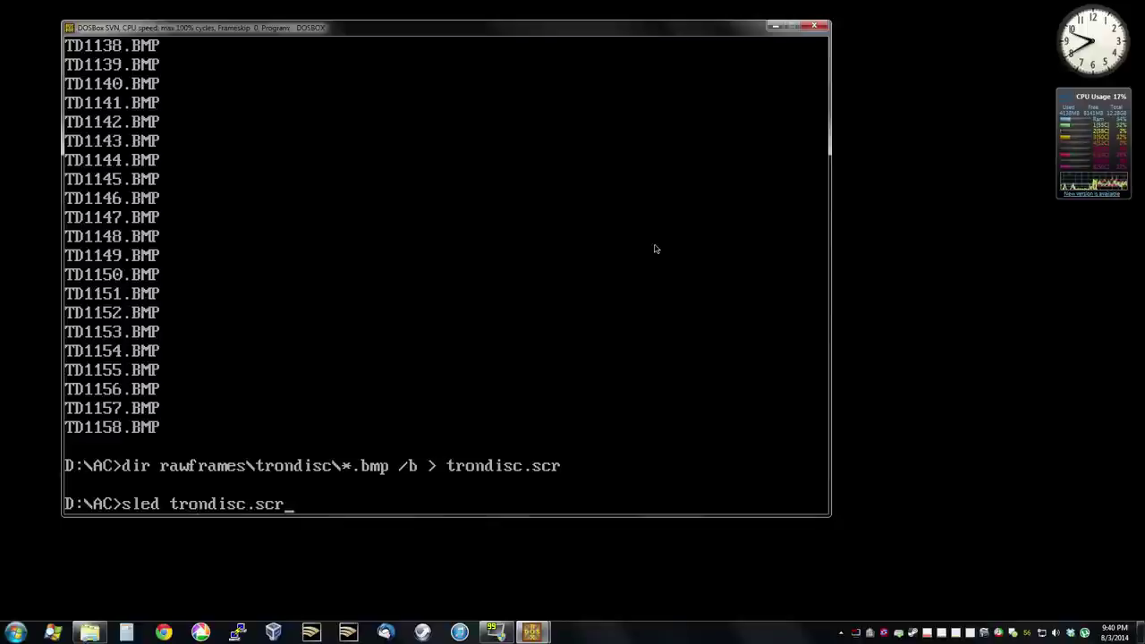
{"action": "key", "text": "Return"}
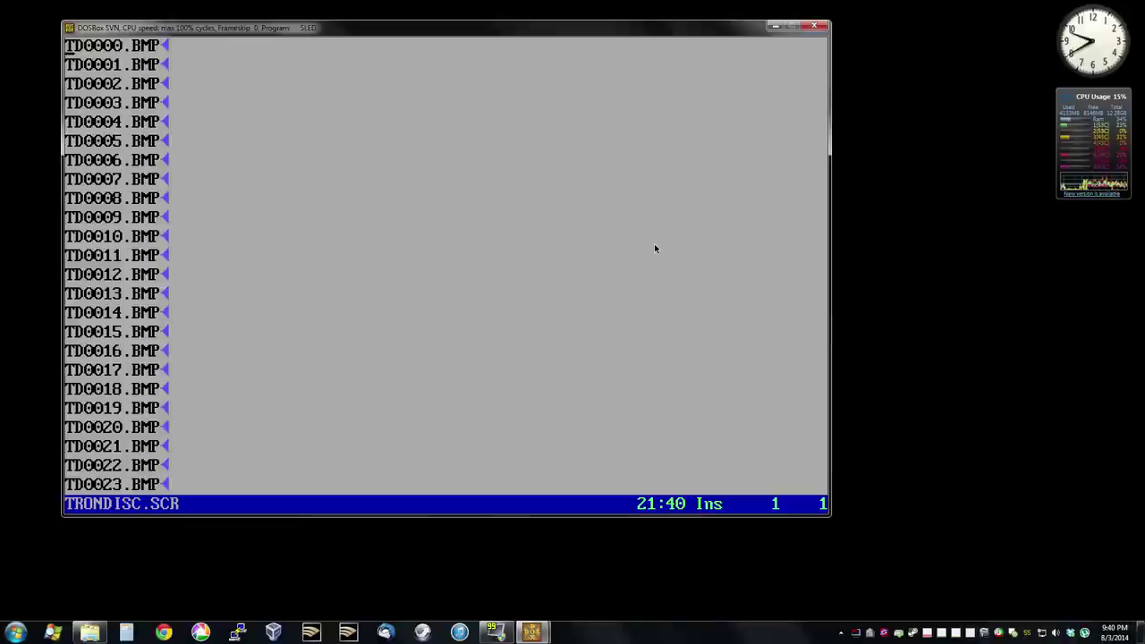
Step: Try to replace lowercase "td" with "rawframe\trondisc\td" in trondisc.scr
{"action": "key", "text": "ctrl+f"}
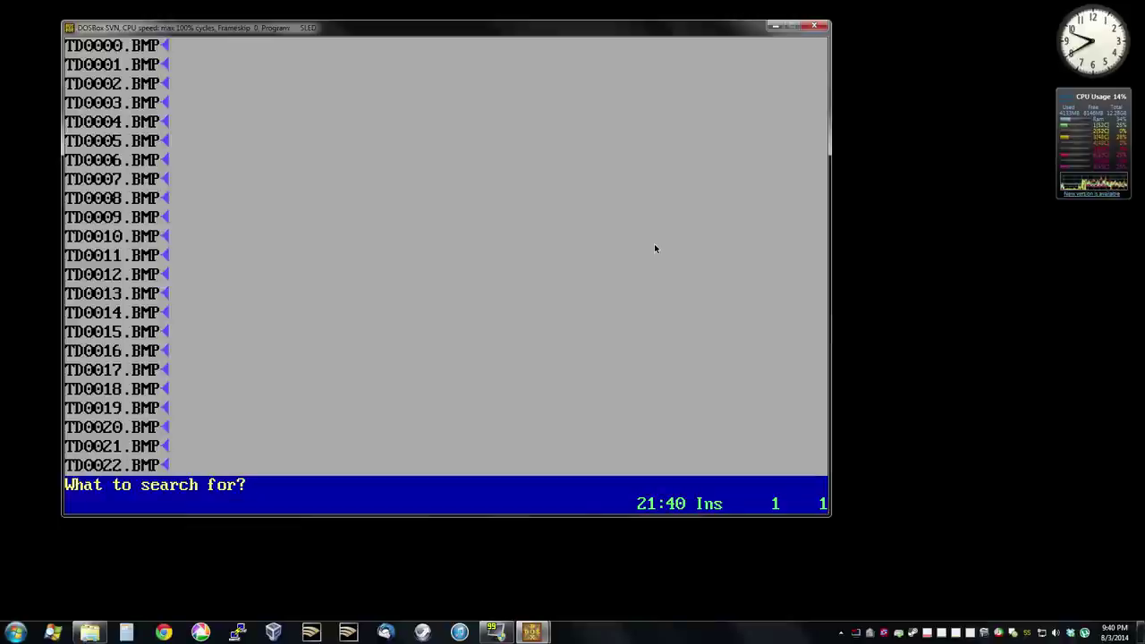
{"action": "type", "text": "td"}
{"action": "key", "text": "Return"}
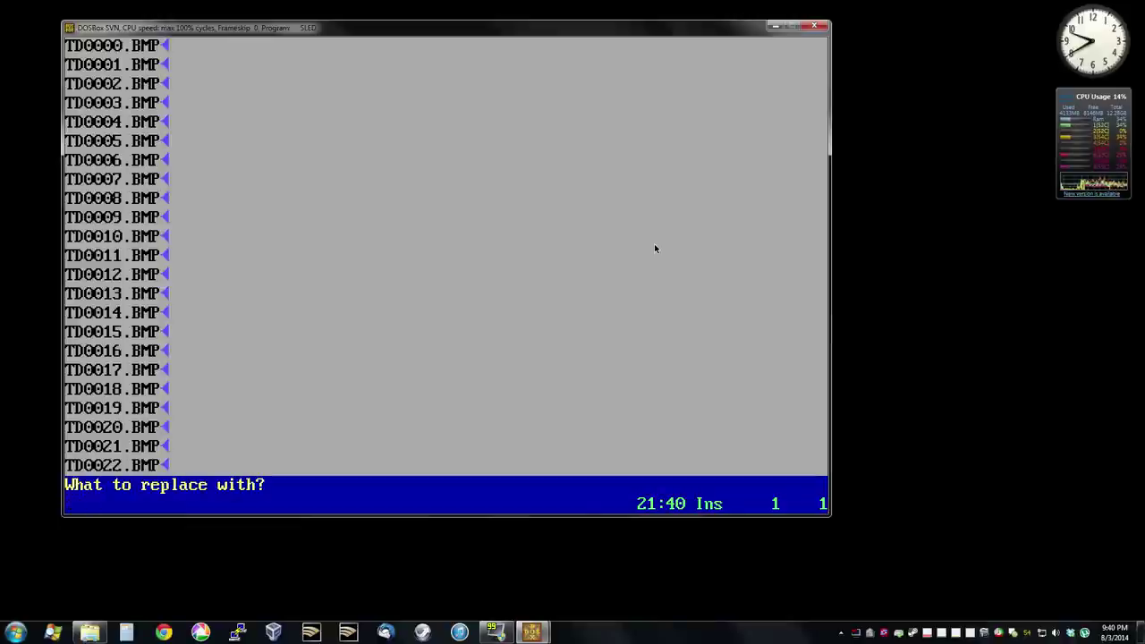
{"action": "type", "text": "rawfra"}
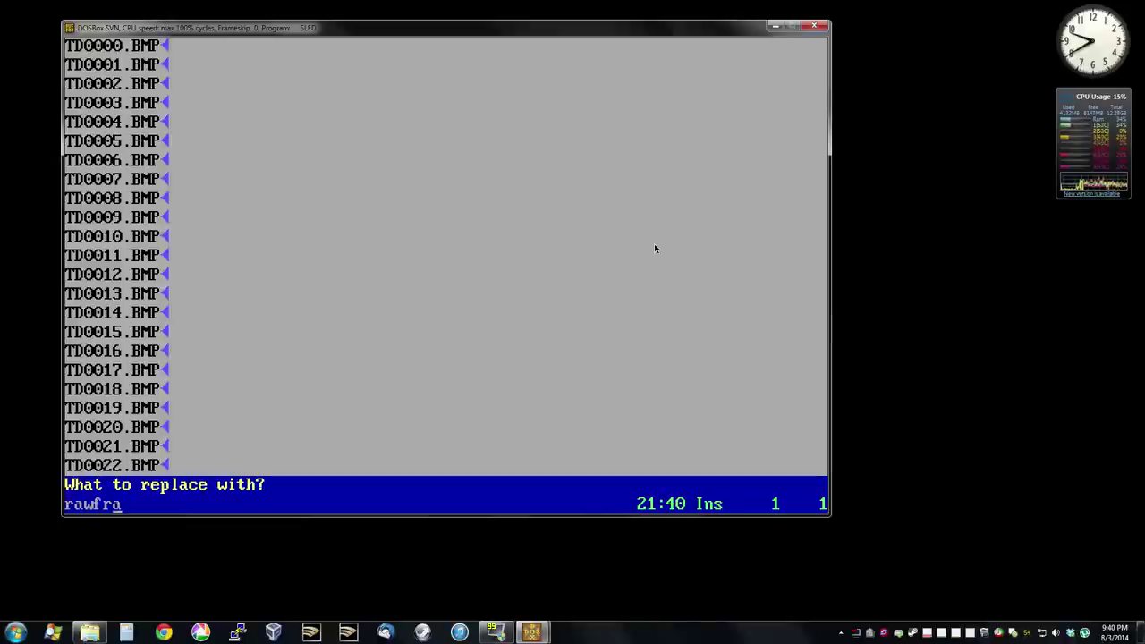
{"action": "type", "text": "me\\trondi"}
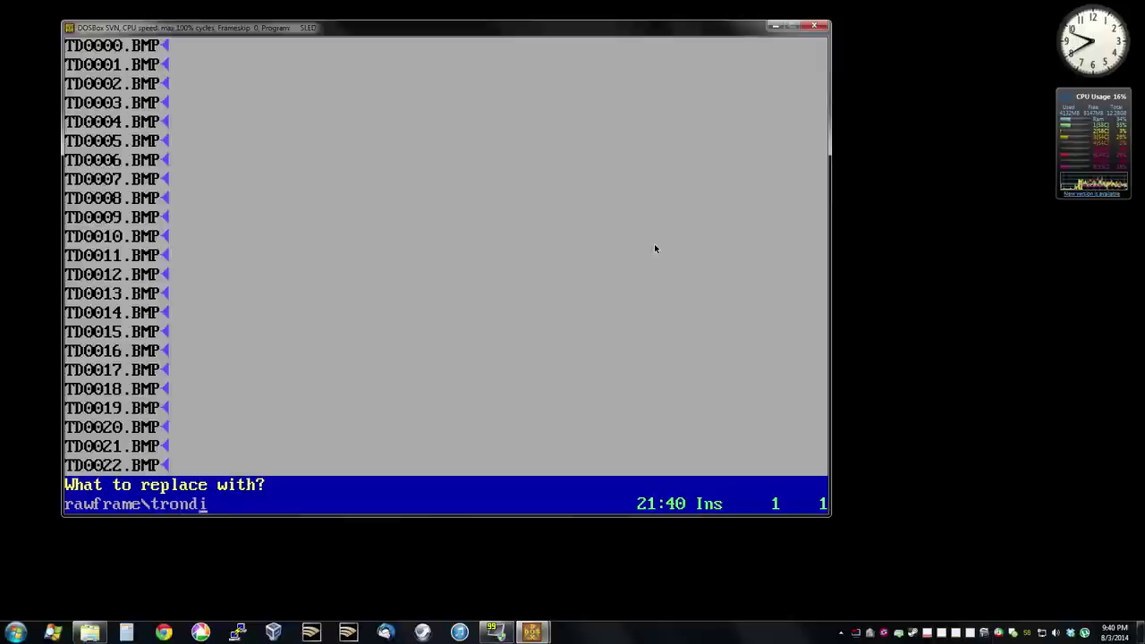
{"action": "type", "text": "sc\\rt"}
{"action": "key", "text": "BackSpace"}
{"action": "type", "text": "td"}
{"action": "key", "text": "BackSpace"}
{"action": "key", "text": "BackSpace"}
{"action": "key", "text": "BackSpace"}
{"action": "type", "text": "td"}
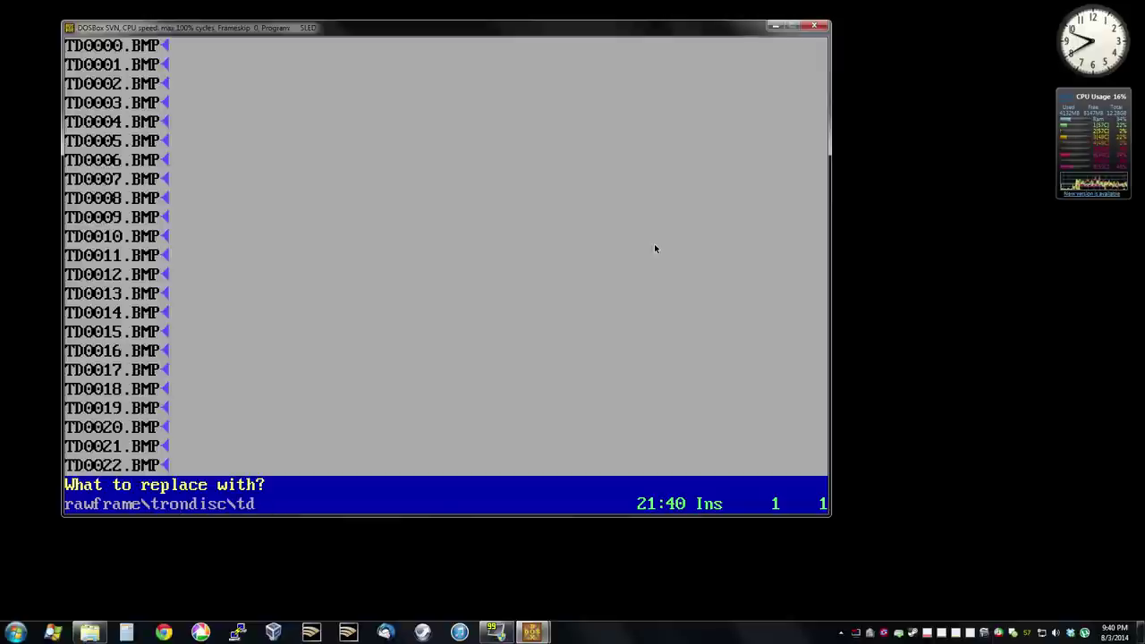
{"action": "key", "text": "Return"}
Step: Replace every uppercase "TD" in trondisc.scr with "rawframe\trondisc\td"
{"action": "key", "text": "ctrl+r"}
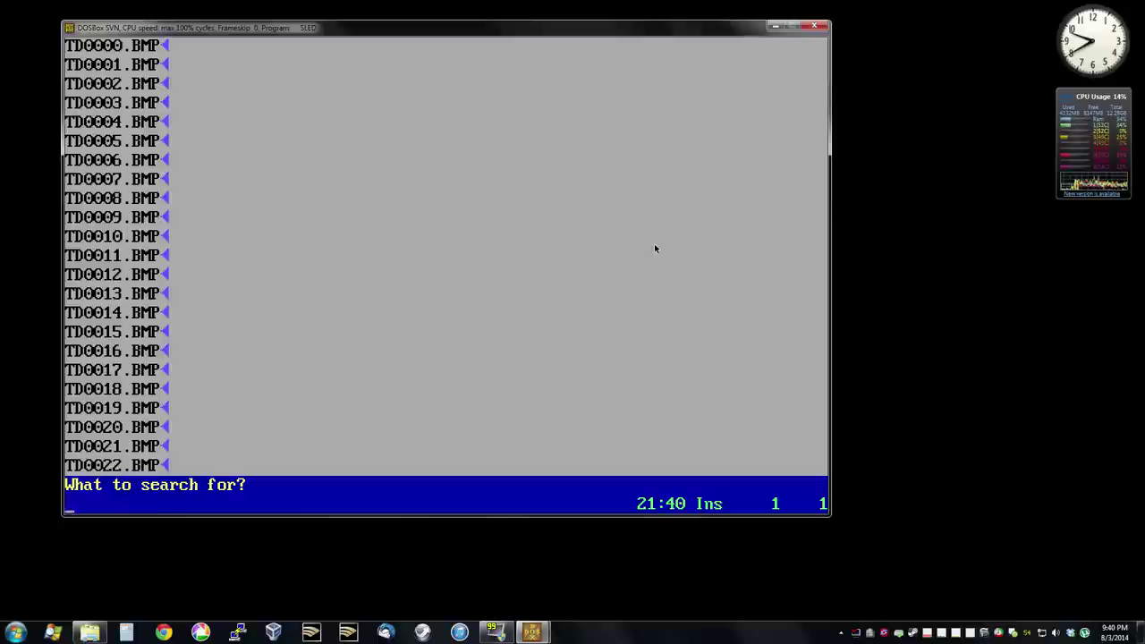
{"action": "type", "text": "TD"}
{"action": "key", "text": "Return"}
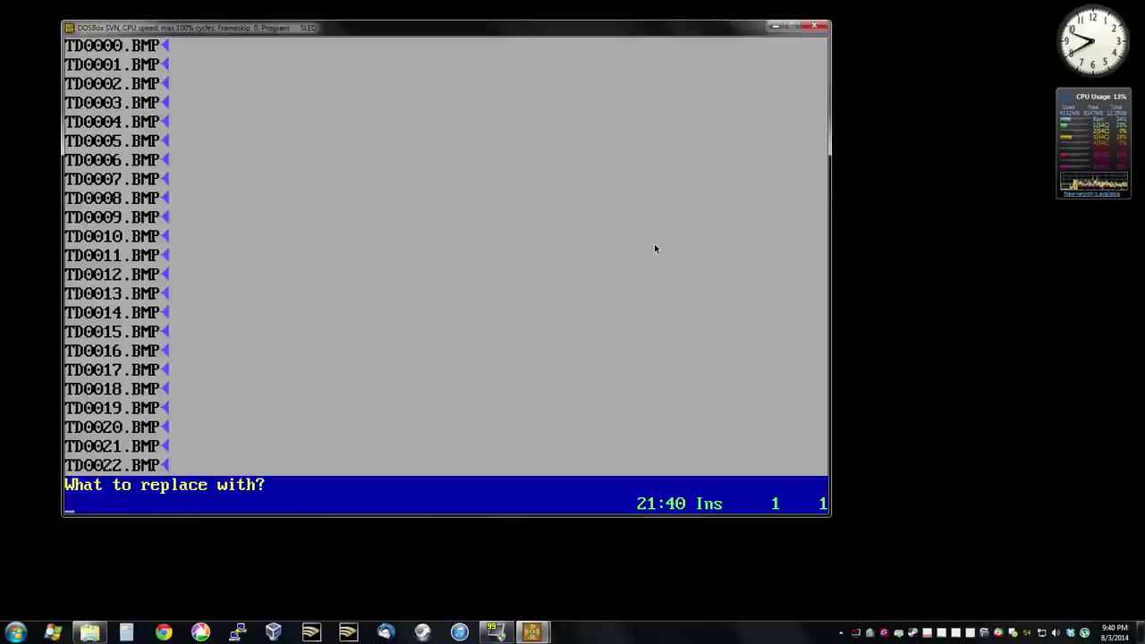
{"action": "type", "text": "rawframe\\trondisc\\td"}
{"action": "key", "text": "Return"}
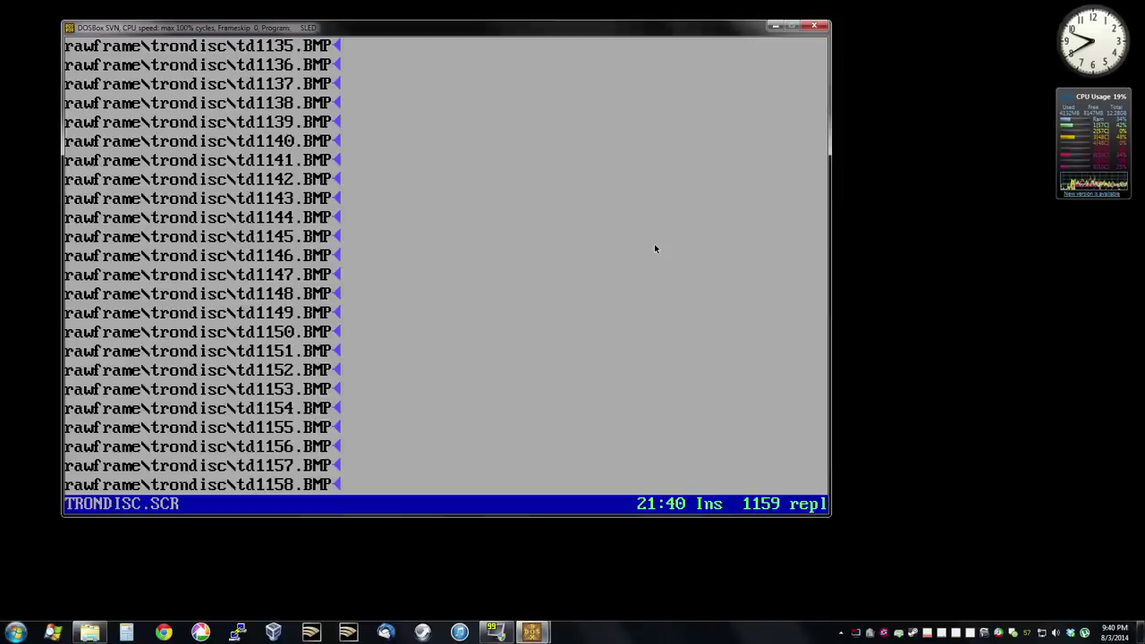
Step: Insert a new first line above the frame list in trondisc.scr reading sourcefps=23.976
{"action": "key", "text": "ctrl+Home"}
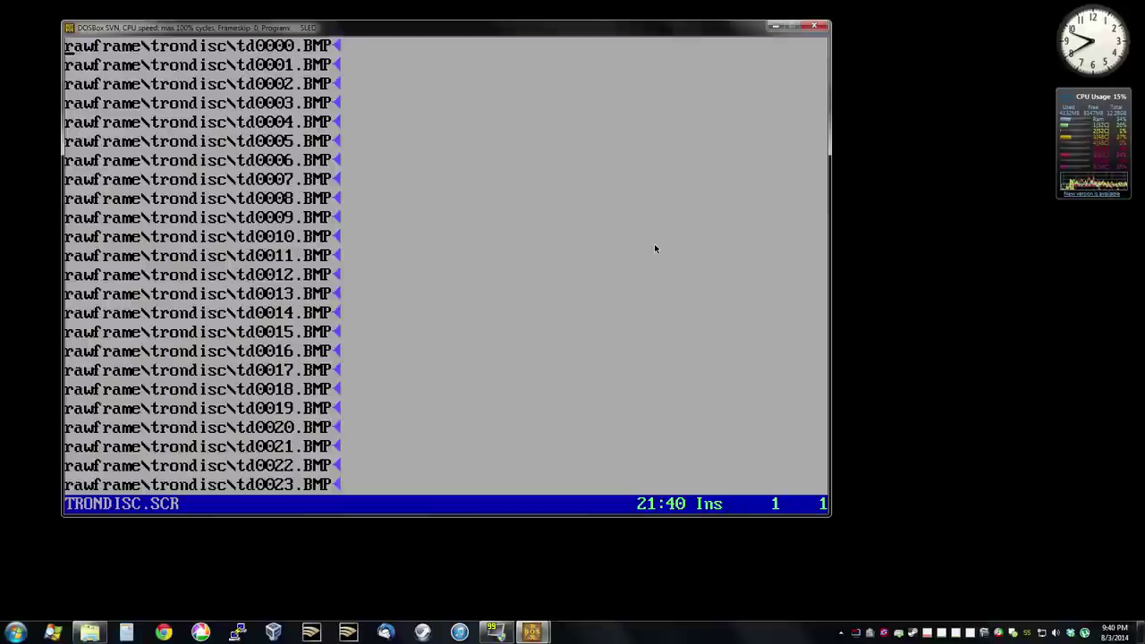
{"action": "key", "text": "Return"}
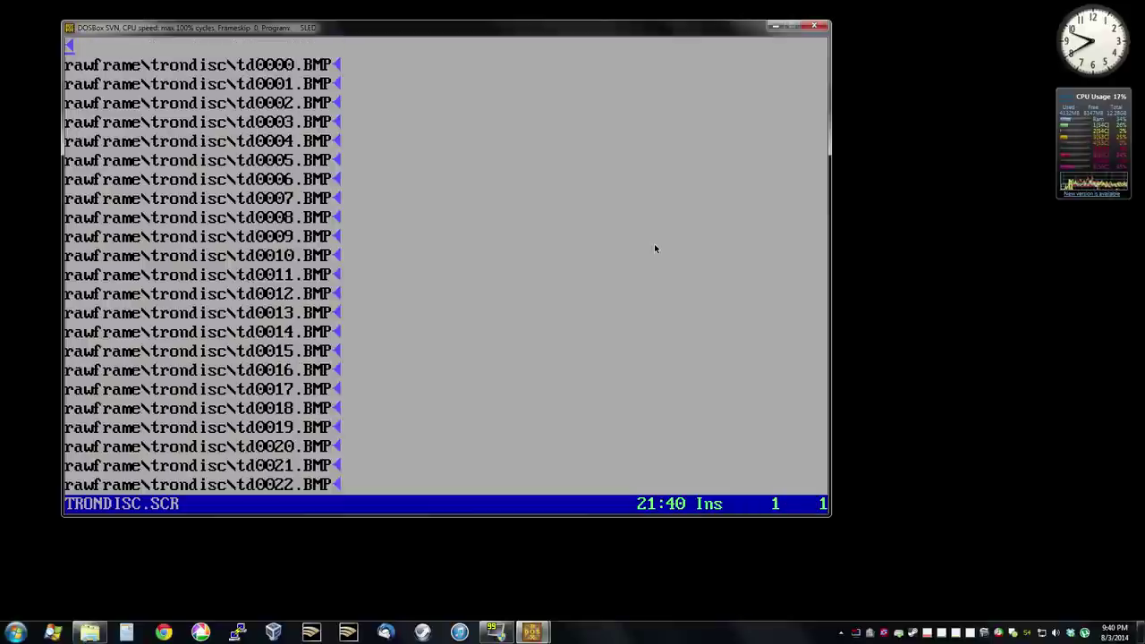
{"action": "key", "text": "ctrl+k"}
{"action": "key", "text": "s"}
{"action": "key", "text": "y"}
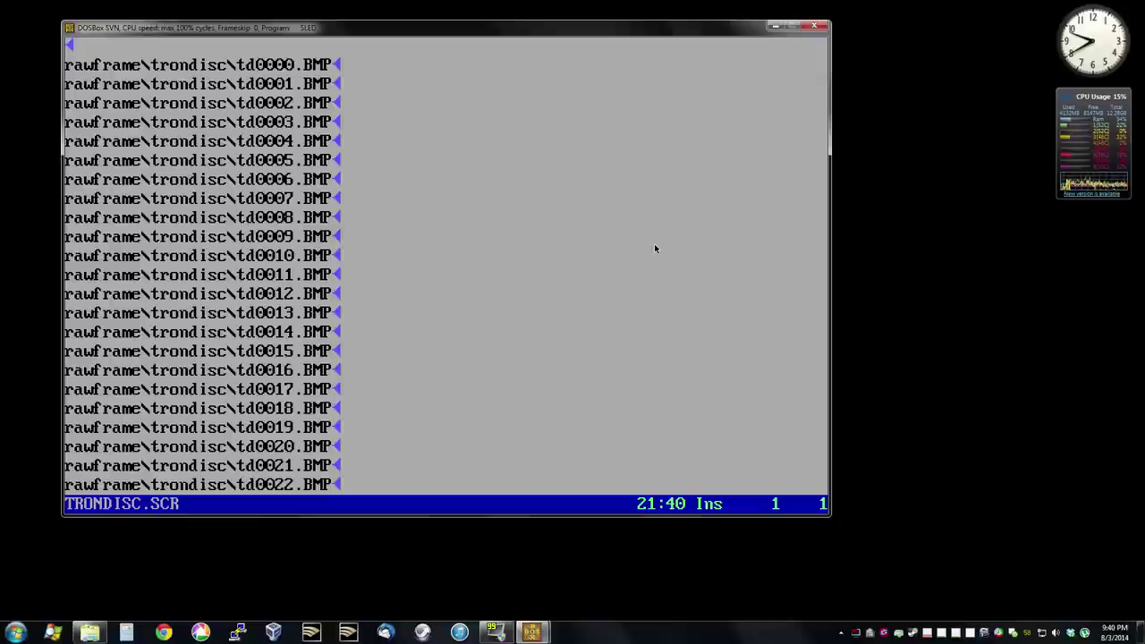
{"action": "type", "text": "sourcefps"}
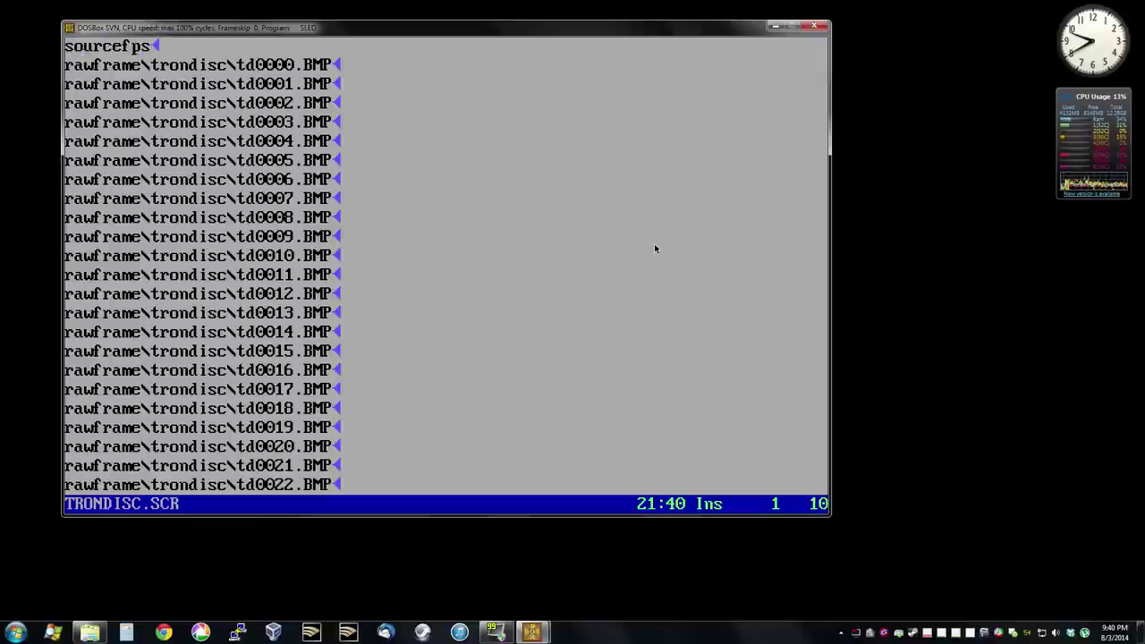
{"action": "type", "text": "=23.976"}
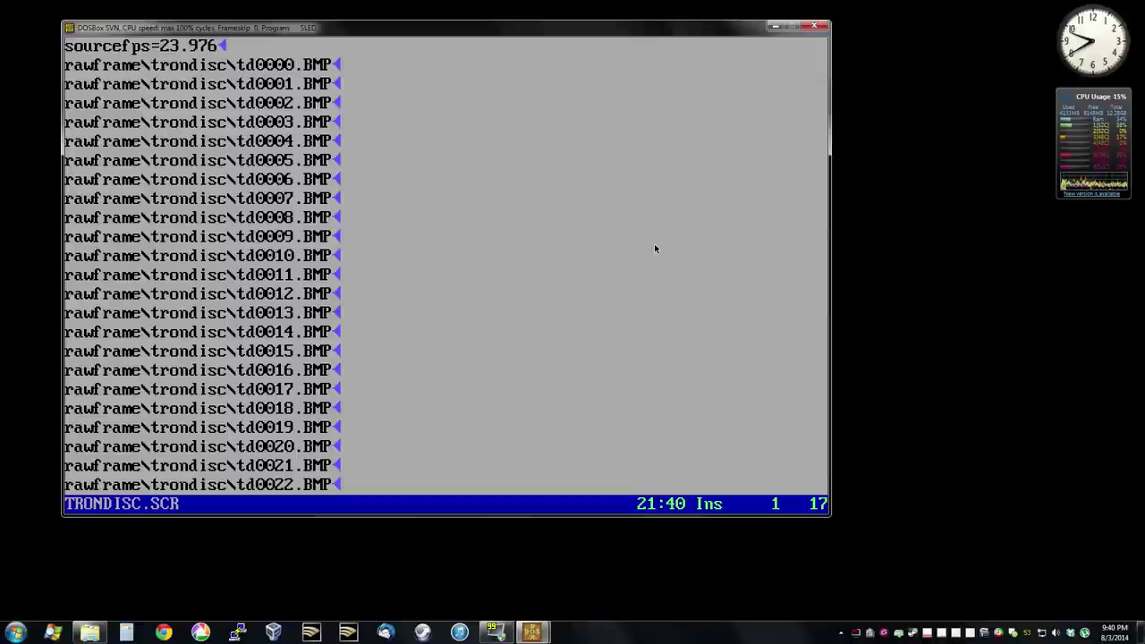
Step: Add the line screenmode=1 directly below the sourcefps setting
{"action": "key", "text": "Return"}
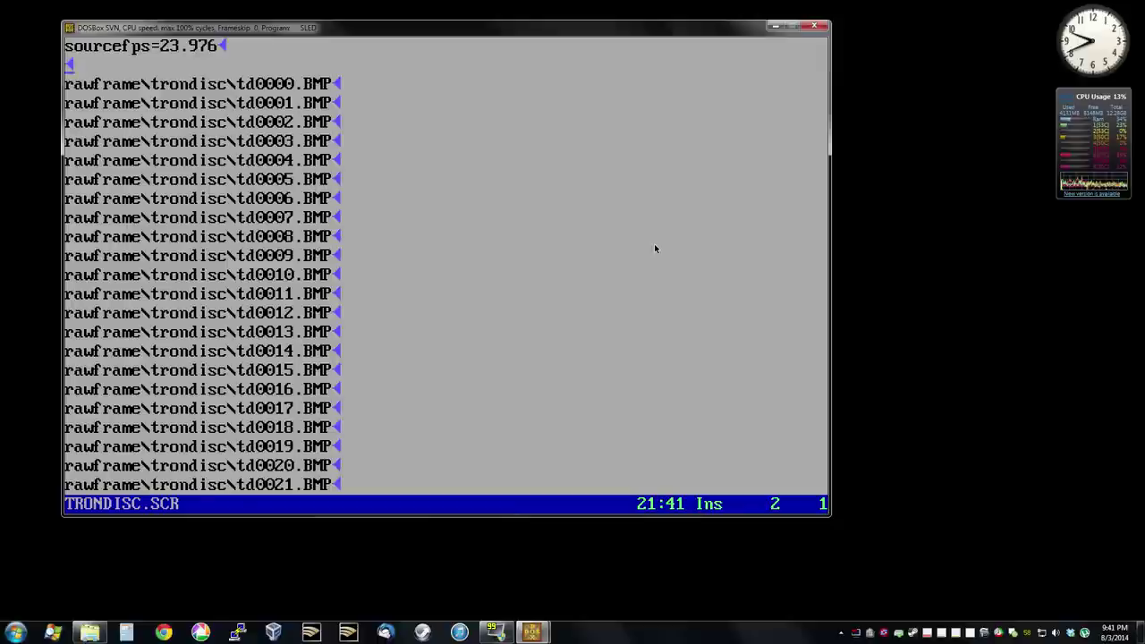
{"action": "type", "text": "screenmode"}
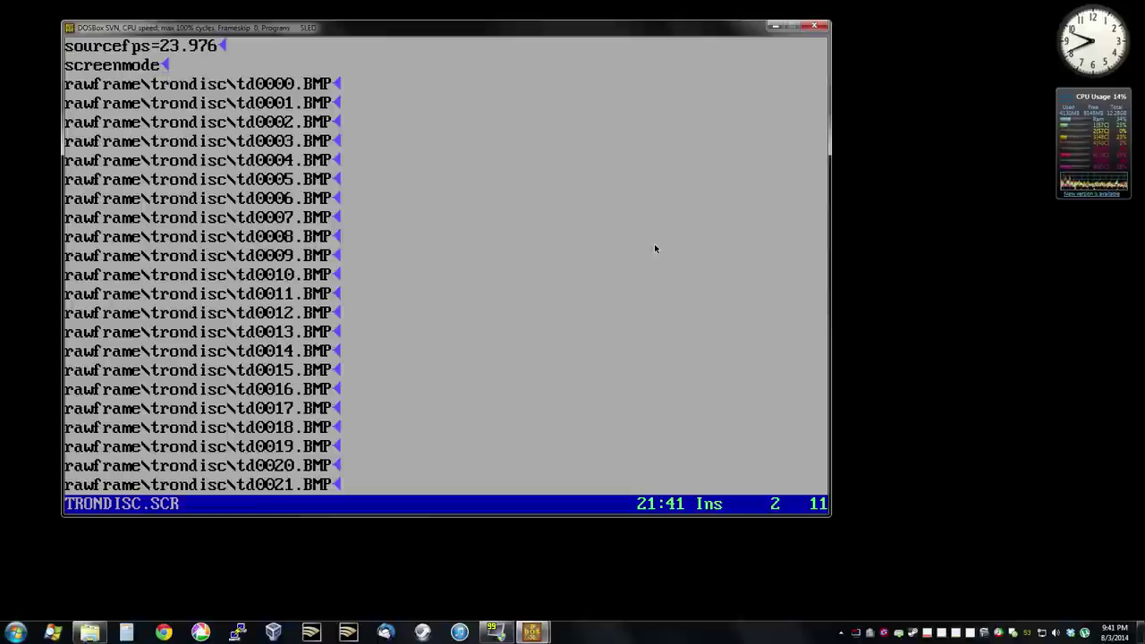
{"action": "type", "text": "=1"}
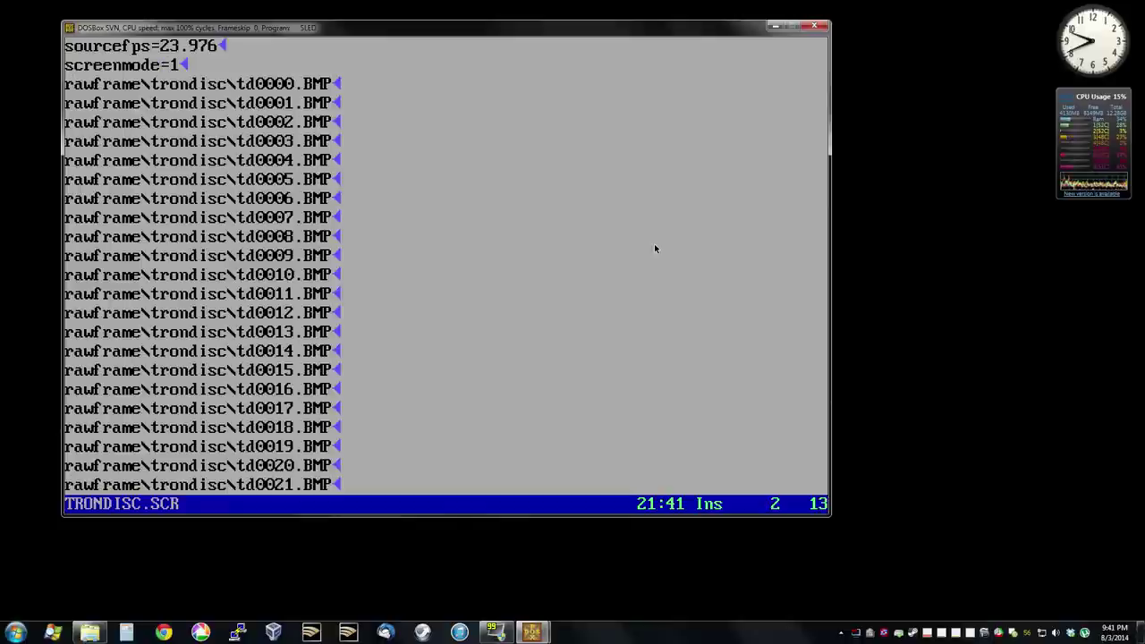
Step: Add the line waveinput=rawframe\trondisc\td_22050.wav between the screenmode setting and the first frame entry
{"action": "key", "text": "Return"}
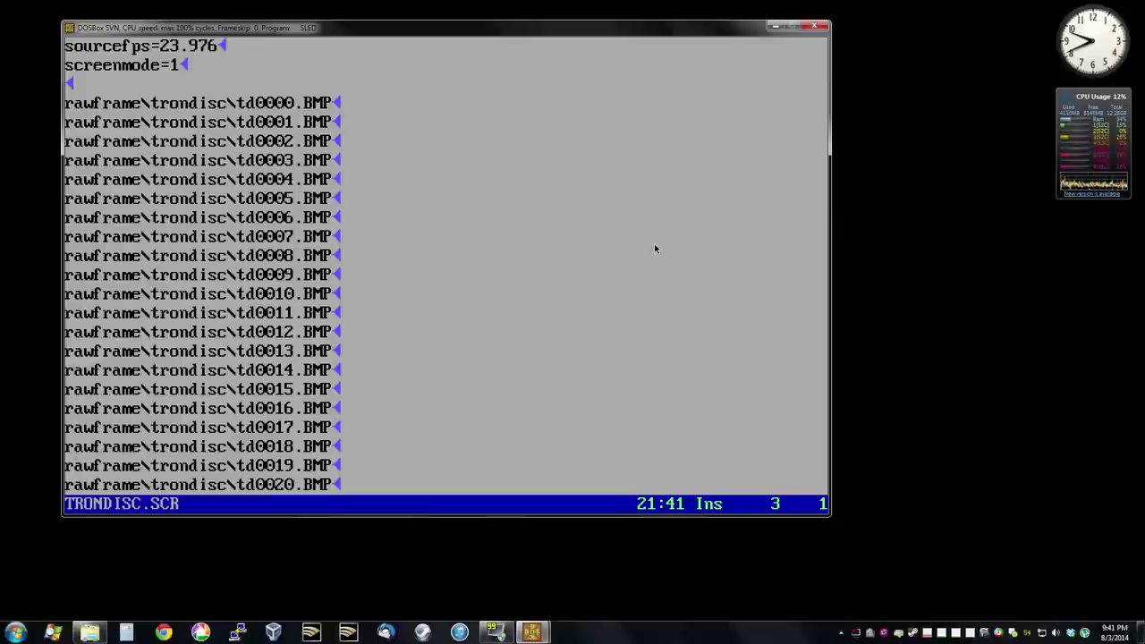
{"action": "type", "text": "wavein"}
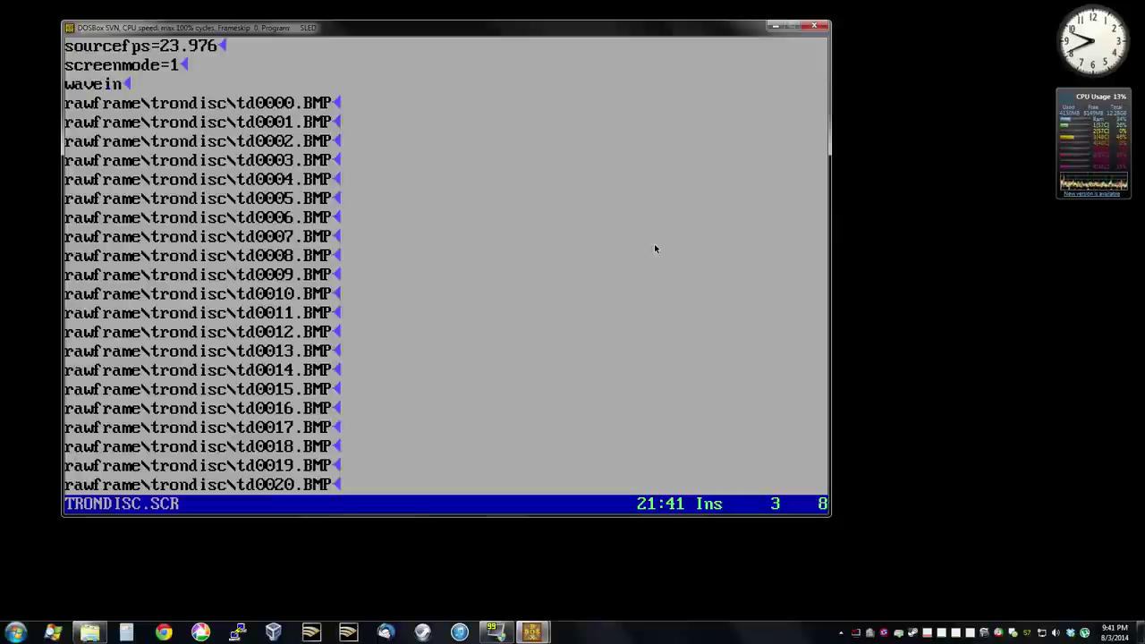
{"action": "type", "text": "put=rawfr"}
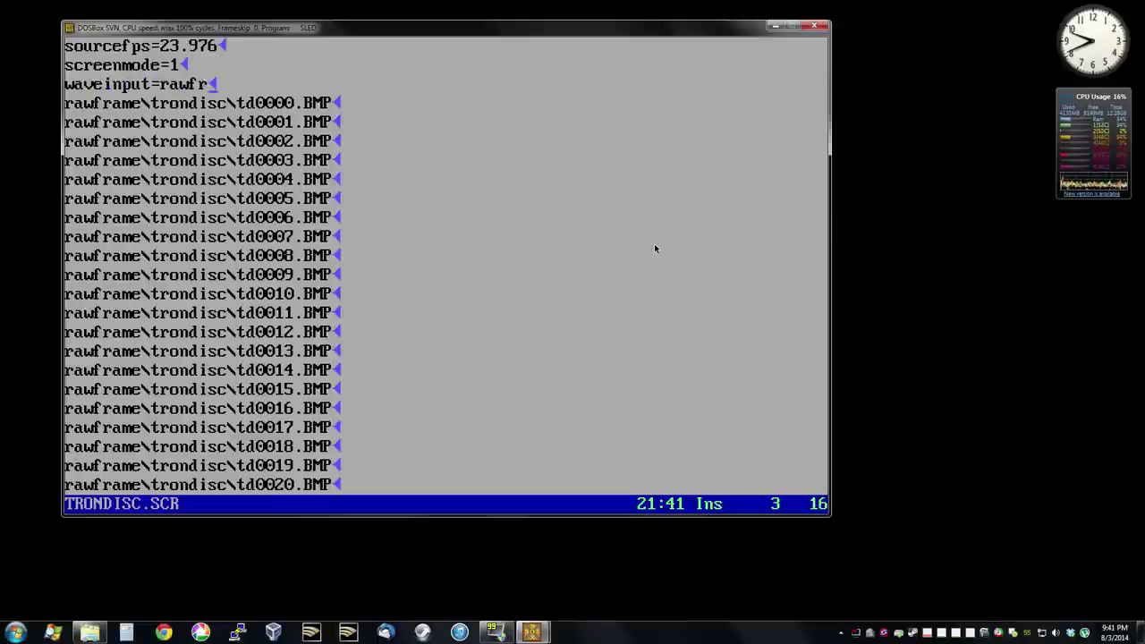
{"action": "type", "text": "ame\\trondisc\\"}
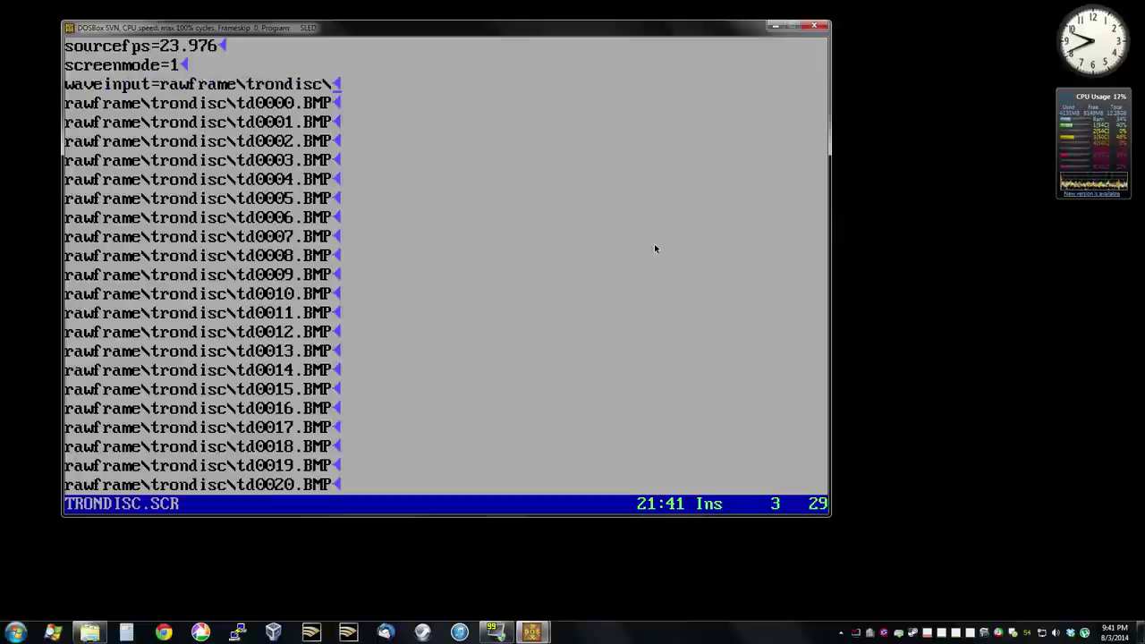
{"action": "type", "text": "td_22"}
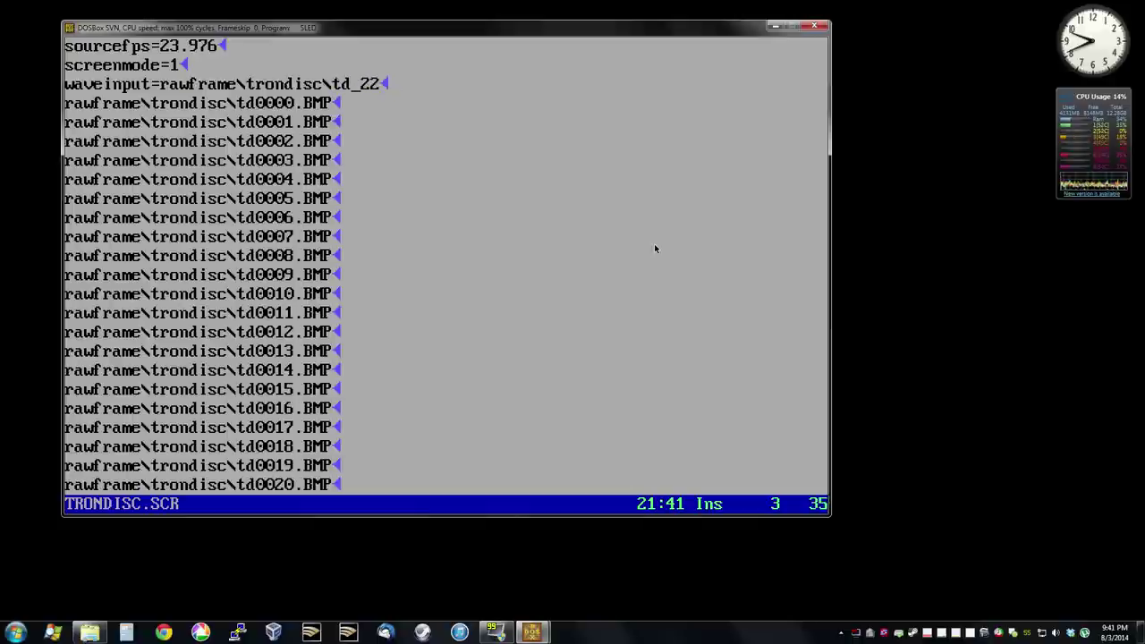
{"action": "type", "text": "050.wav"}
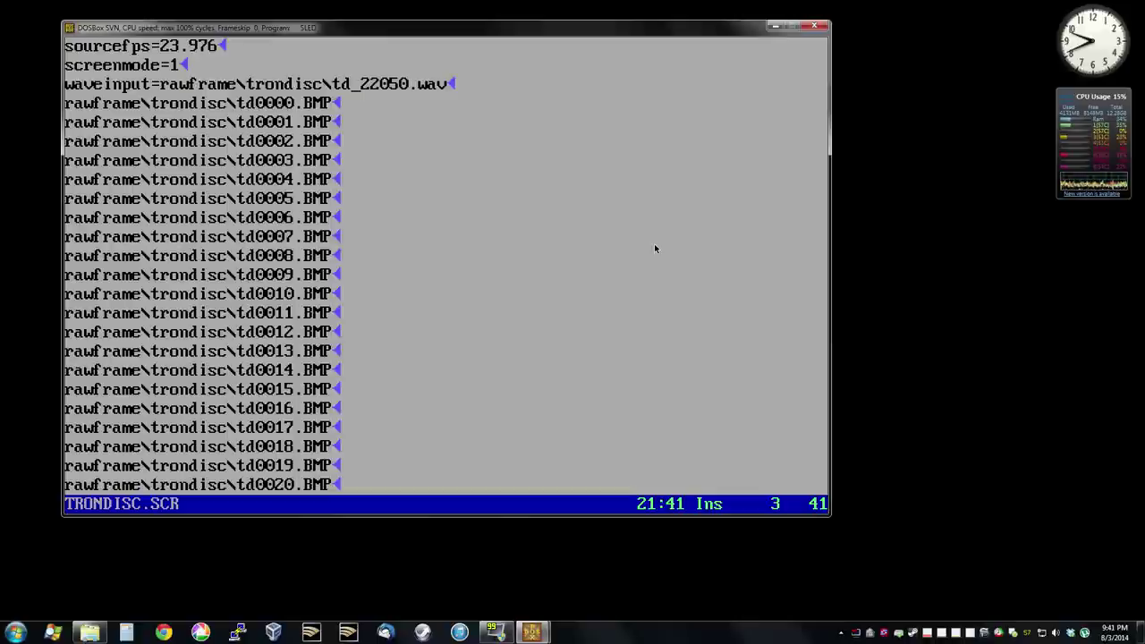
Step: Save trondisc.scr over the existing file and exit the editor to the DOS prompt
{"action": "key", "text": "F2"}
{"action": "key", "text": "y"}
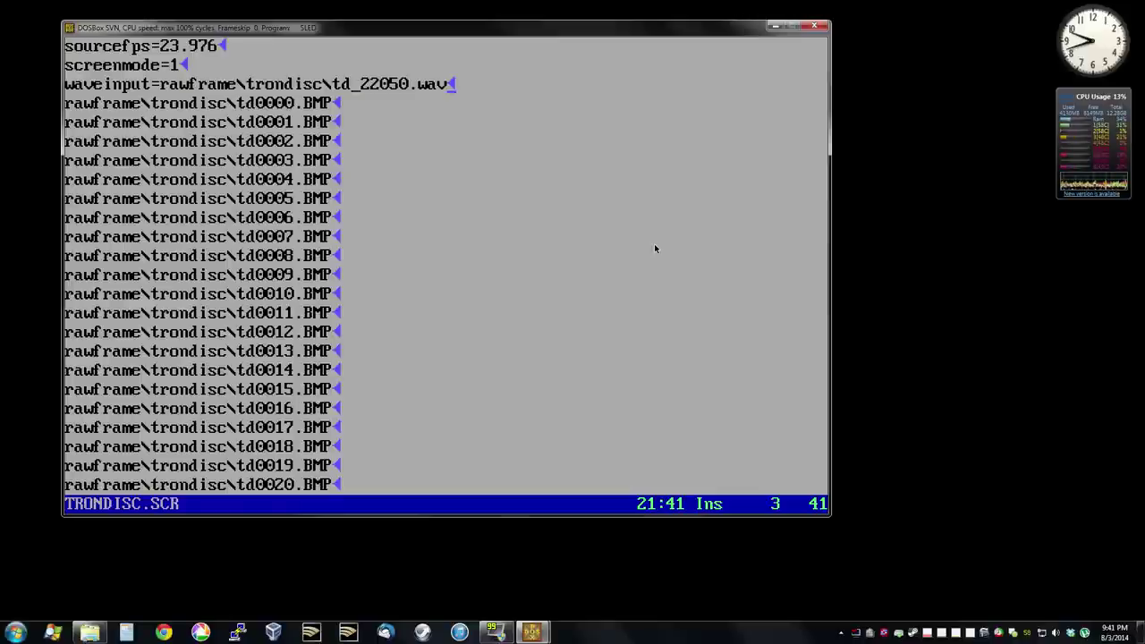
{"action": "key", "text": "Escape"}
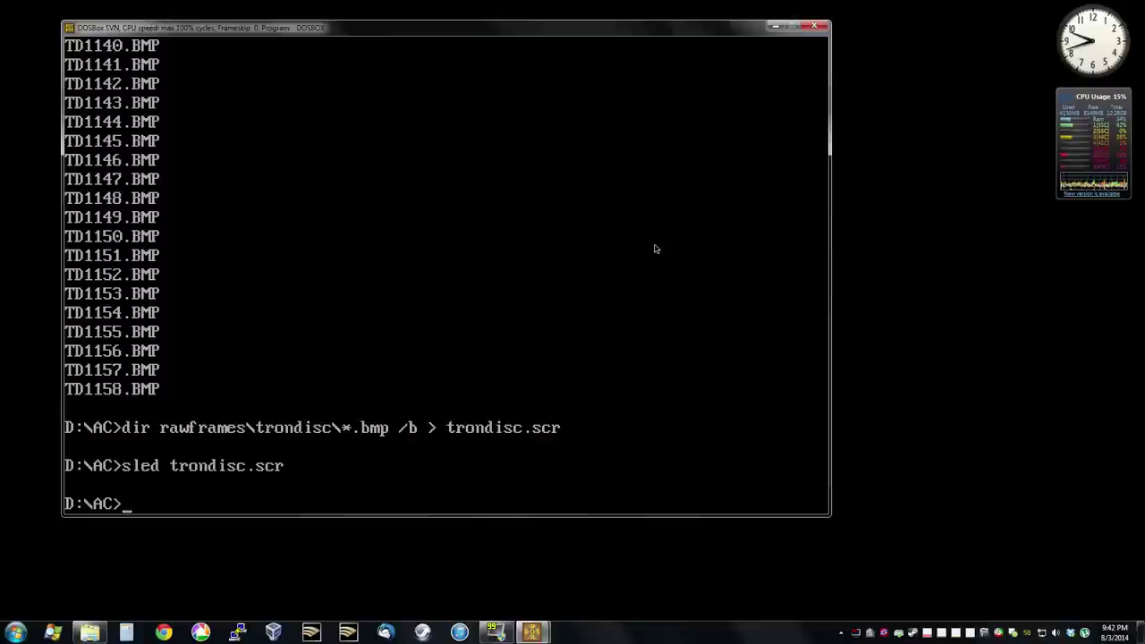
Step: Compile trondisc.scr by running \compiled\xdc_comp on it and return to the DOS prompt
{"action": "type", "text": "\\"}
{"action": "key", "text": "BackSpace"}
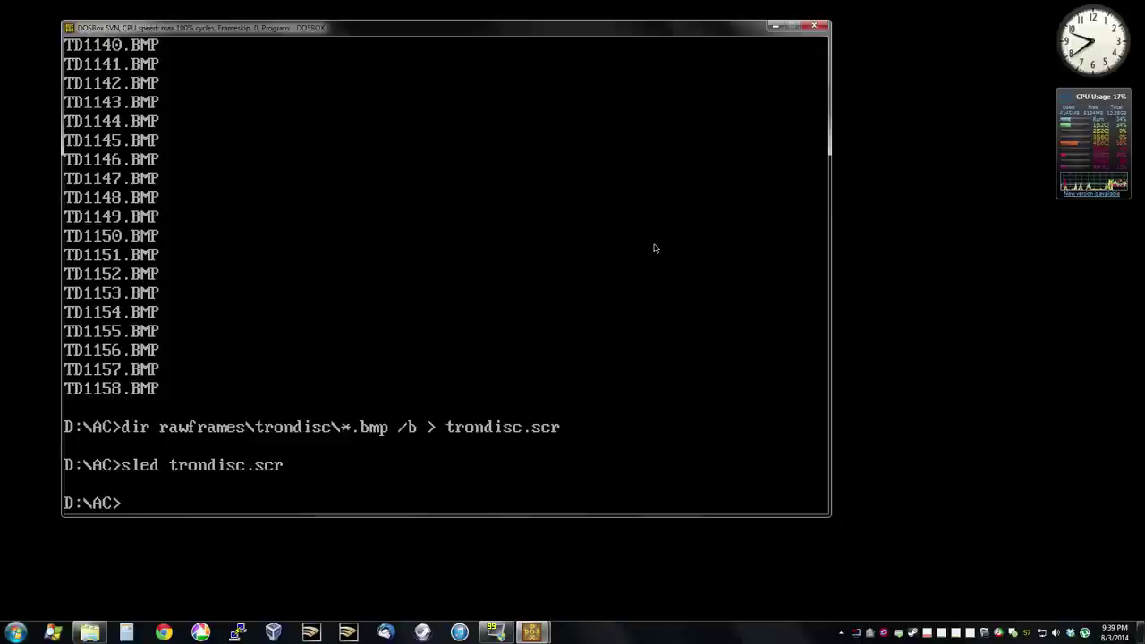
{"action": "type", "text": "\\compiled\\xdc"}
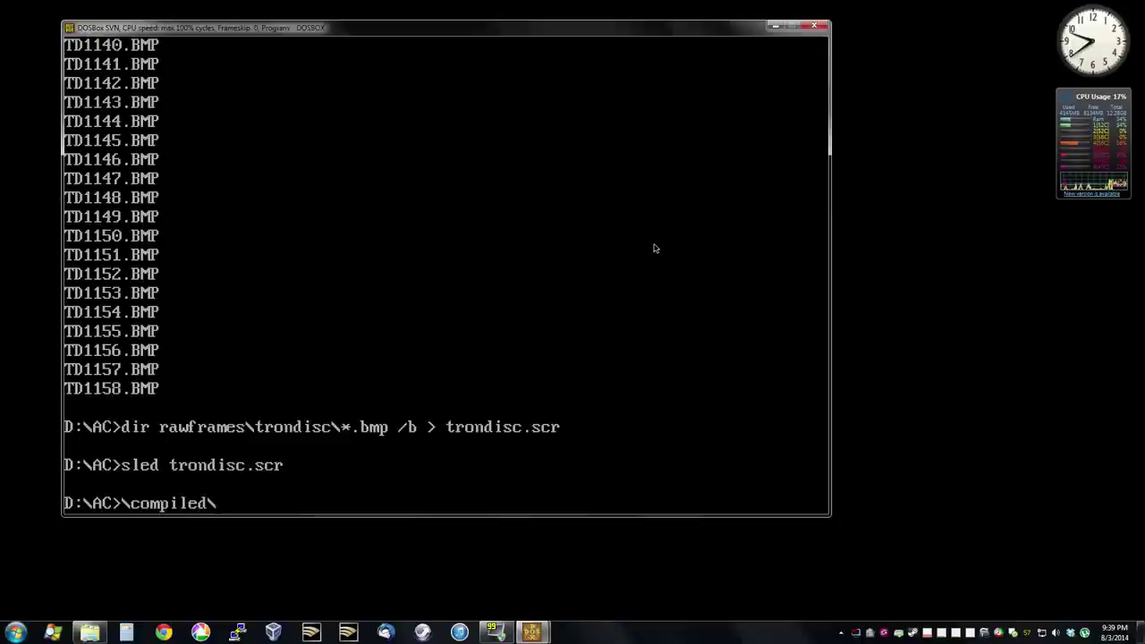
{"action": "type", "text": "_comp trondisc.scr"}
{"action": "key", "text": "Return"}
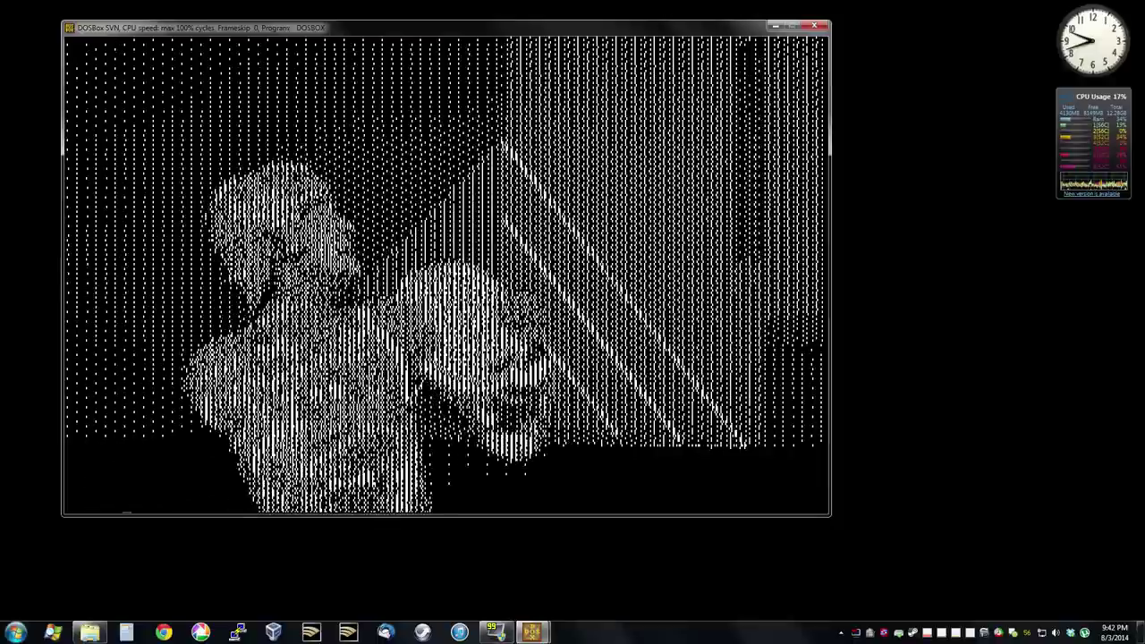
{"action": "key", "text": "Escape"}
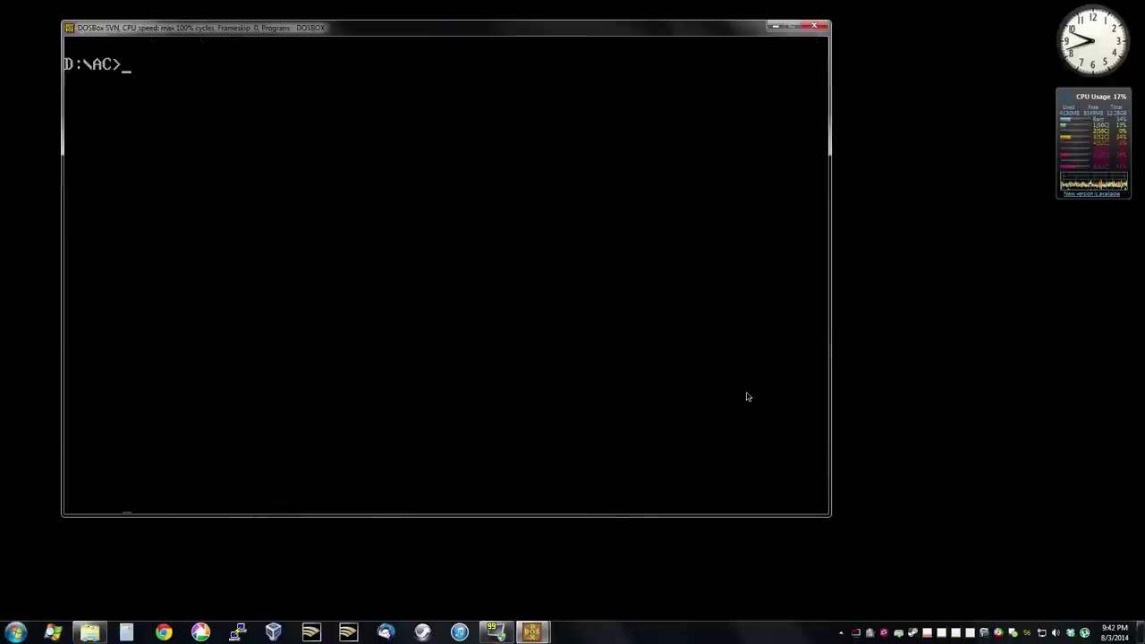
Step: List the trondisc.* files in the current directory and open trondisc.log with the list viewer
{"action": "type", "text": "dir trondisc.*"}
{"action": "key", "text": "Return"}
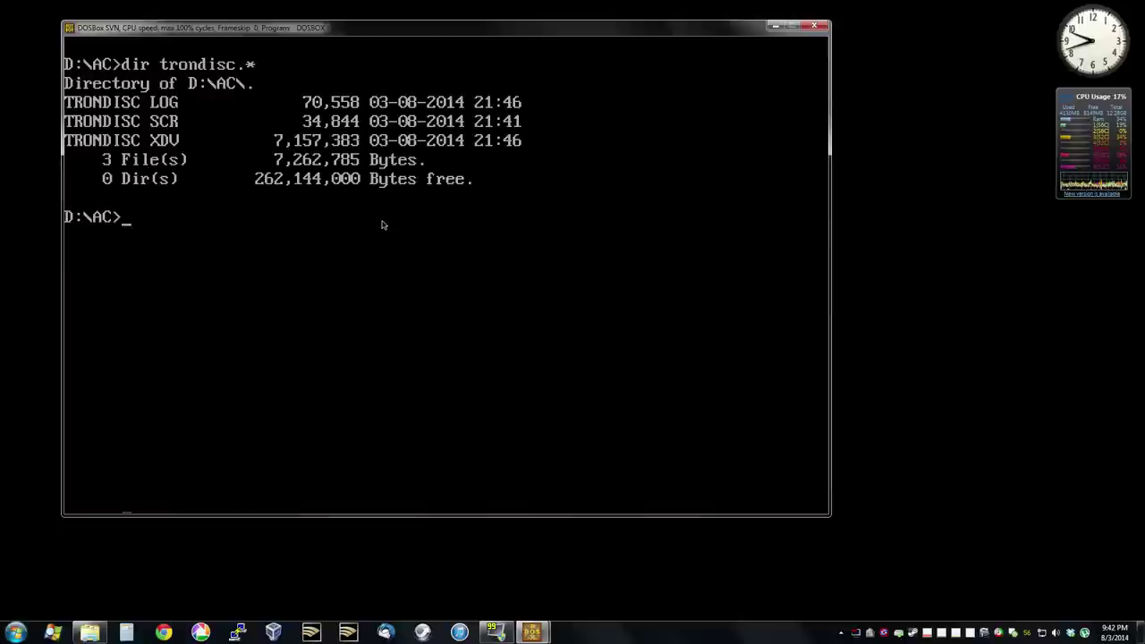
{"action": "type", "text": "list trondisc.log"}
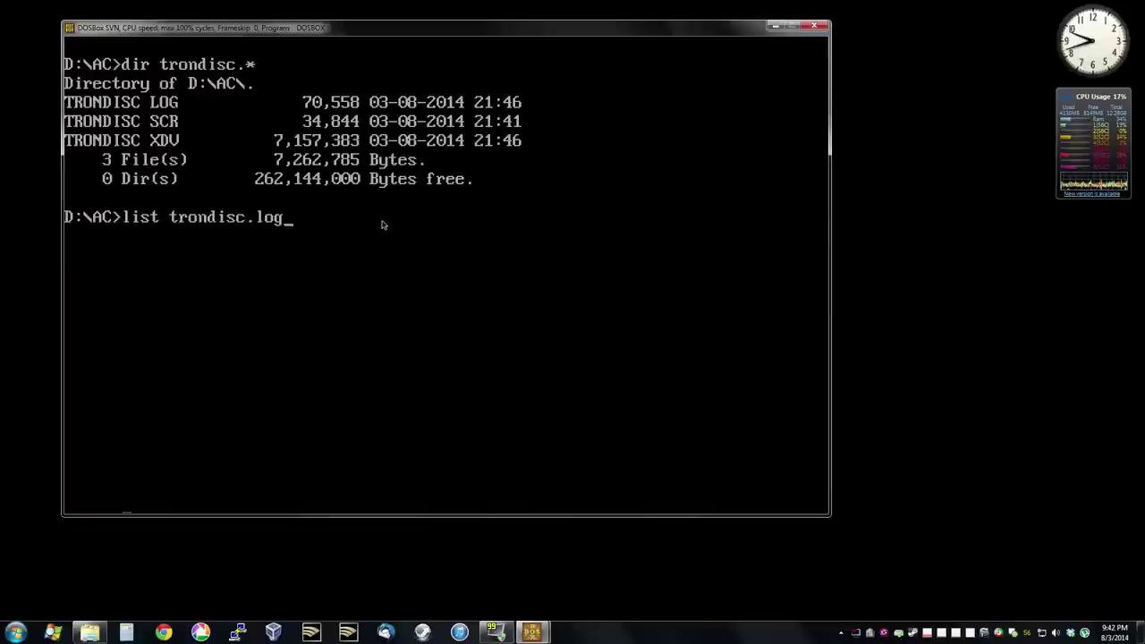
{"action": "key", "text": "Return"}
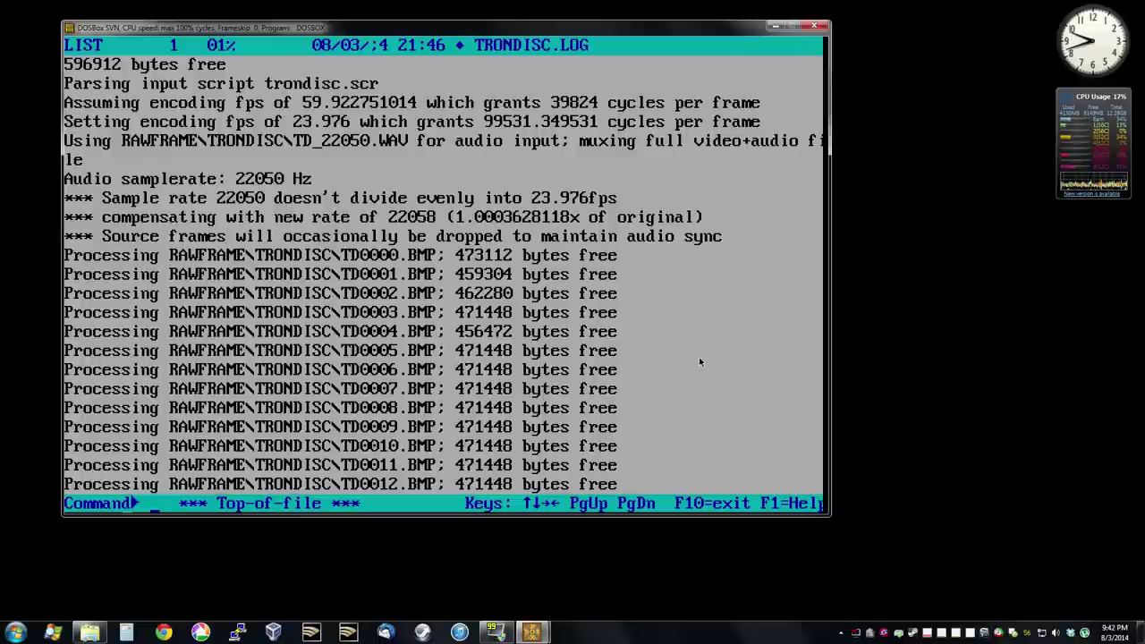
Step: Examine the frame-processing entries and the closing compile statistics in trondisc.log, and exit the viewer
{"action": "key", "text": "Page_Down"}
{"action": "key", "text": "Page_Down"}
{"action": "key", "text": "Page_Down"}
{"action": "key", "text": "Page_Down"}
{"action": "key", "text": "Page_Down"}
{"action": "key", "text": "Page_Down"}
{"action": "key", "text": "Page_Down"}
{"action": "key", "text": "Page_Down"}
{"action": "key", "text": "Page_Down"}
{"action": "key", "text": "Page_Down"}
{"action": "key", "text": "Page_Down"}
{"action": "key", "text": "Page_Down"}
{"action": "key", "text": "Page_Down"}
{"action": "key", "text": "Page_Down"}
{"action": "key", "text": "Page_Down"}
{"action": "key", "text": "Page_Down"}
{"action": "key", "text": "Page_Down"}
{"action": "key", "text": "Page_Down"}
{"action": "key", "text": "Page_Down"}
{"action": "key", "text": "Page_Down"}
{"action": "key", "text": "Page_Down"}
{"action": "key", "text": "End"}
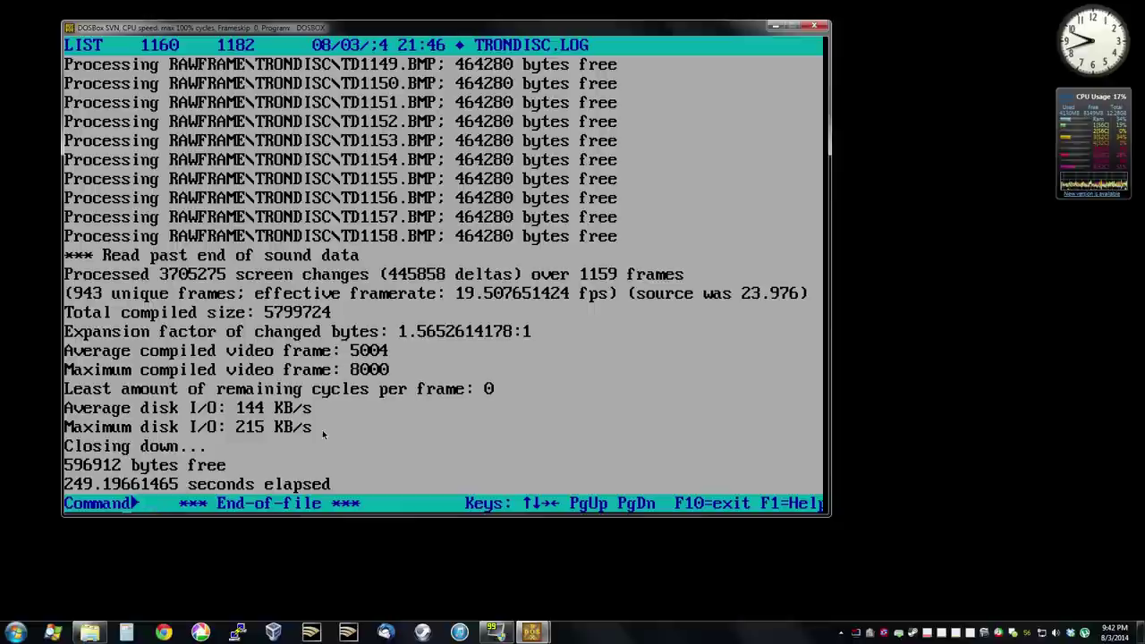
{"action": "key", "text": "F10"}
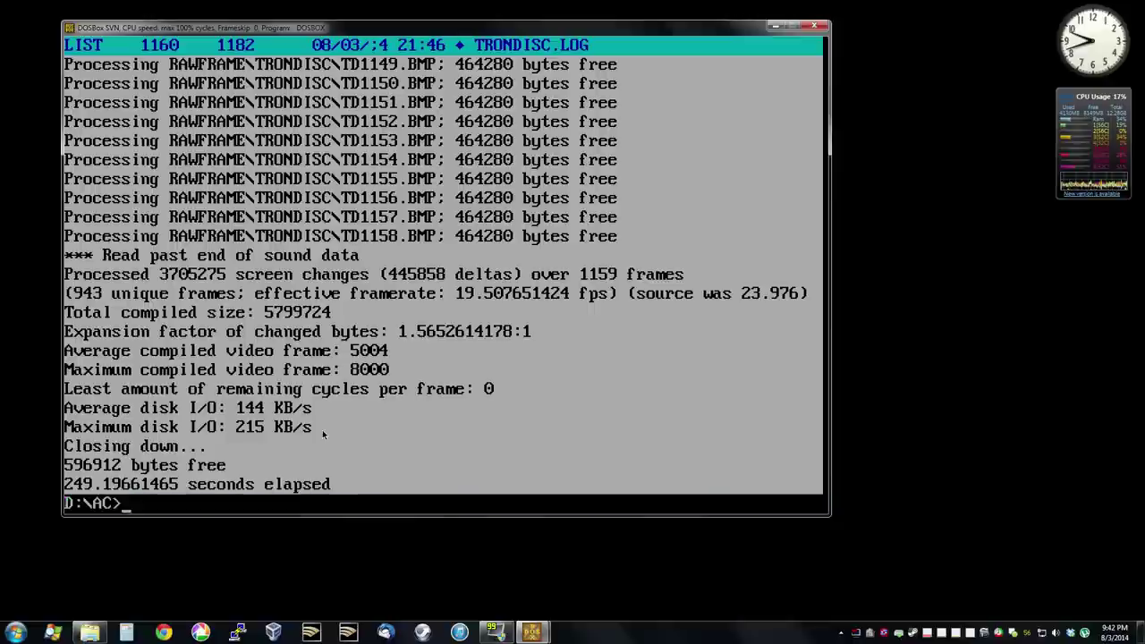
Step: Reopen trondisc.scr in sled and add the line maxdiskrate=150 below the waveinput setting
{"action": "type", "text": "sled trondisc.scr"}
{"action": "key", "text": "Return"}
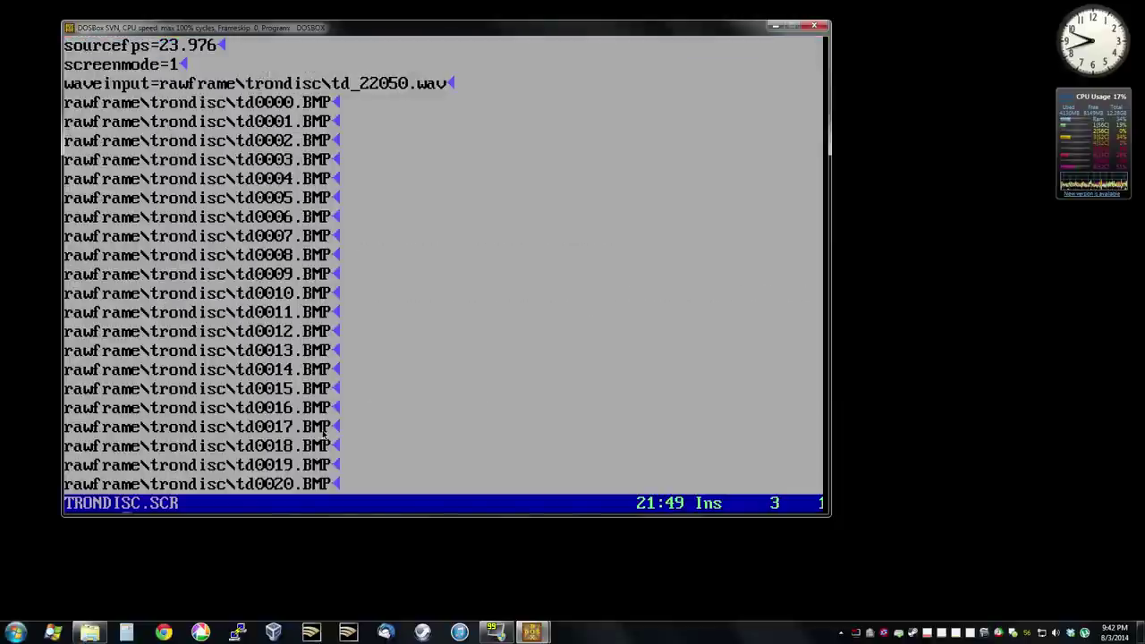
{"action": "key", "text": "End"}
{"action": "key", "text": "Return"}
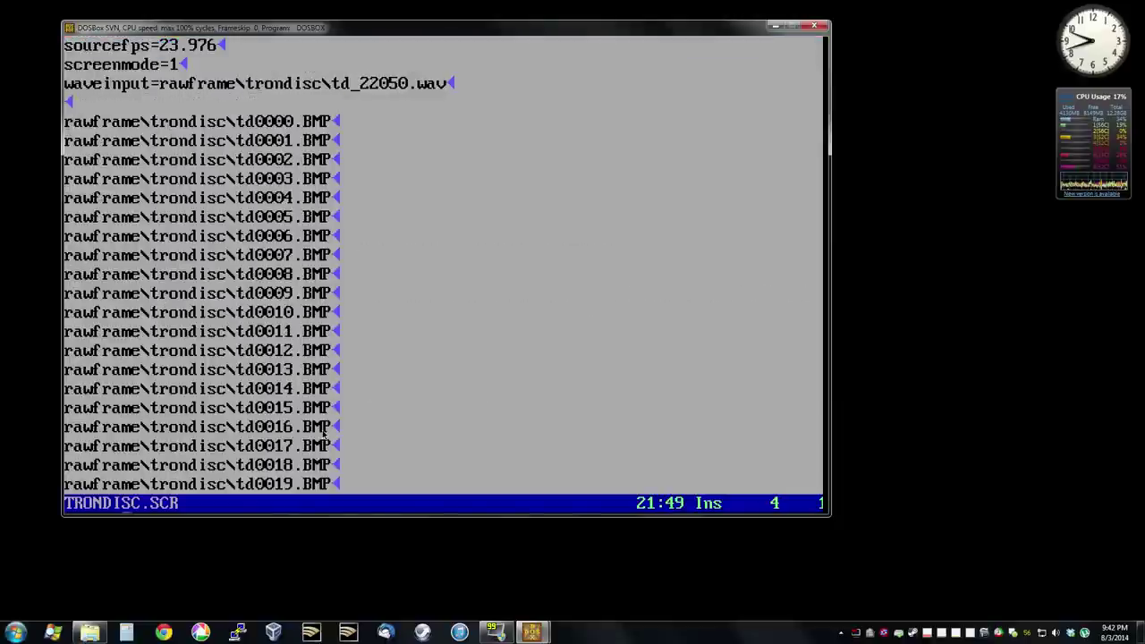
{"action": "type", "text": "maxdiskrat"}
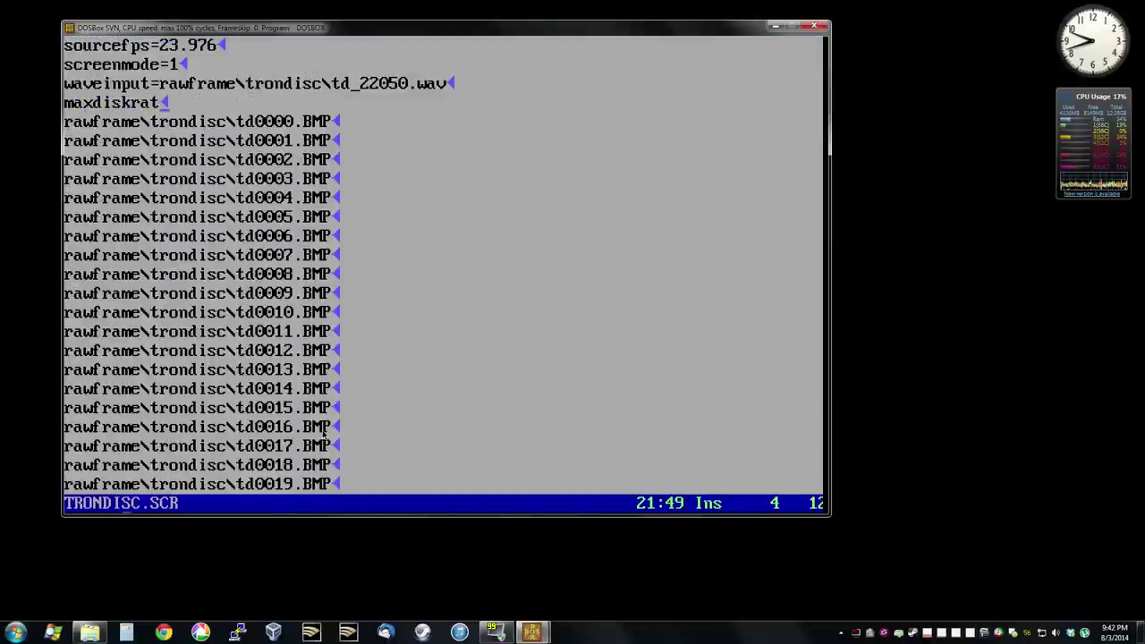
{"action": "type", "text": "e="}
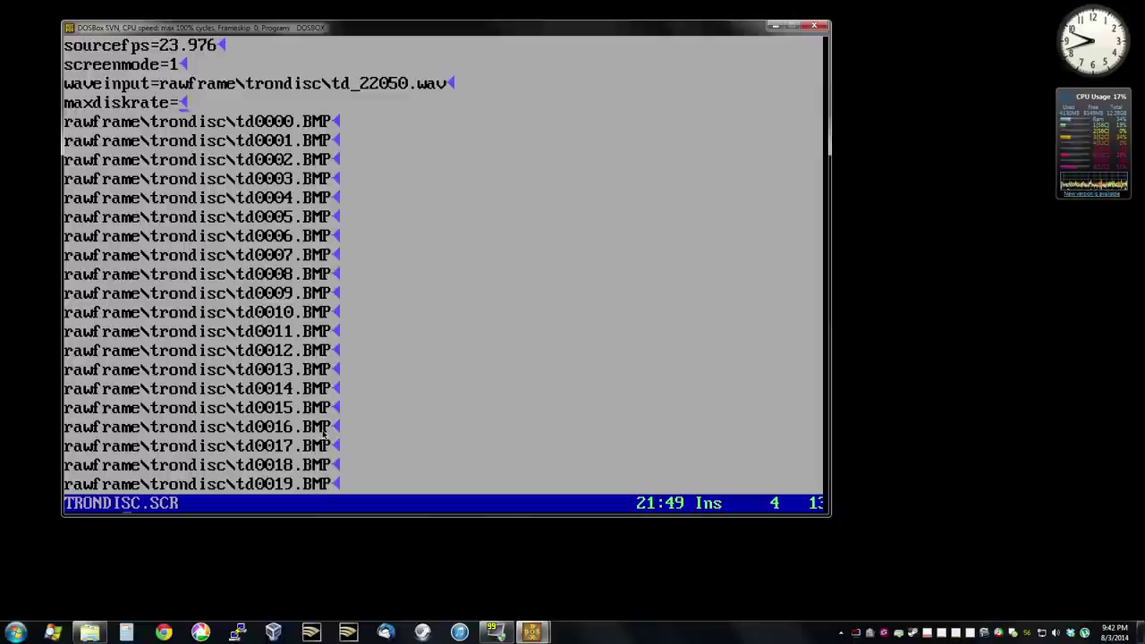
{"action": "type", "text": "150"}
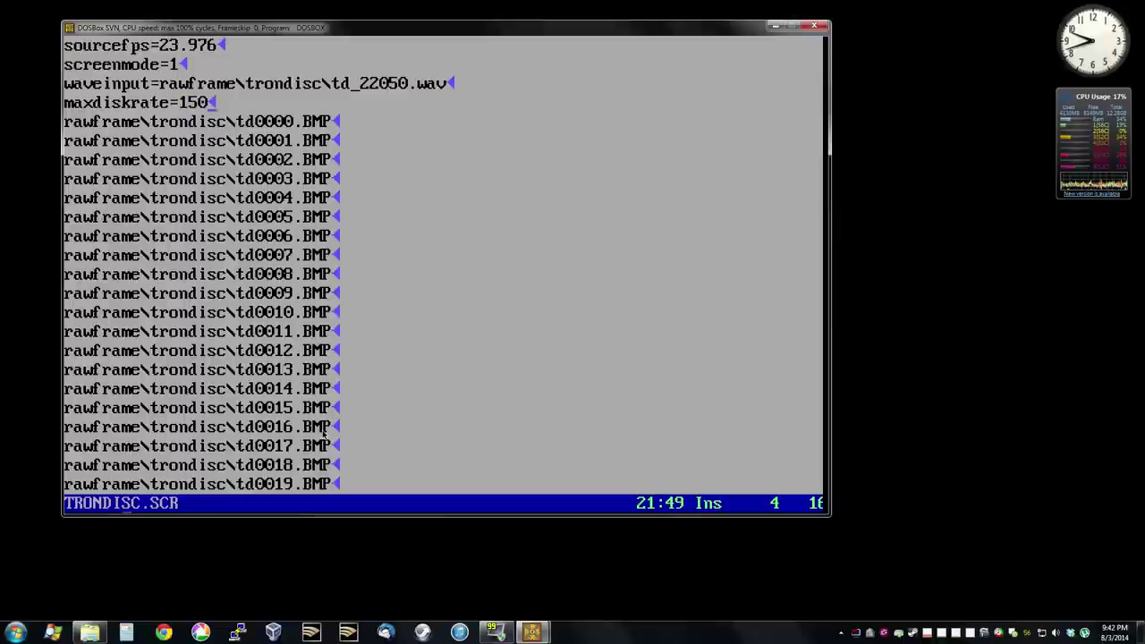
Step: Try maxdiskrate values of 90, 18 and 12, and set it back to 150
{"action": "key", "text": "BackSpace"}
{"action": "key", "text": "BackSpace"}
{"action": "key", "text": "BackSpace"}
{"action": "type", "text": "90"}
{"action": "key", "text": "BackSpace"}
{"action": "key", "text": "BackSpace"}
{"action": "type", "text": "18"}
{"action": "key", "text": "BackSpace"}
{"action": "type", "text": "2"}
{"action": "key", "text": "BackSpace"}
{"action": "key", "text": "BackSpace"}
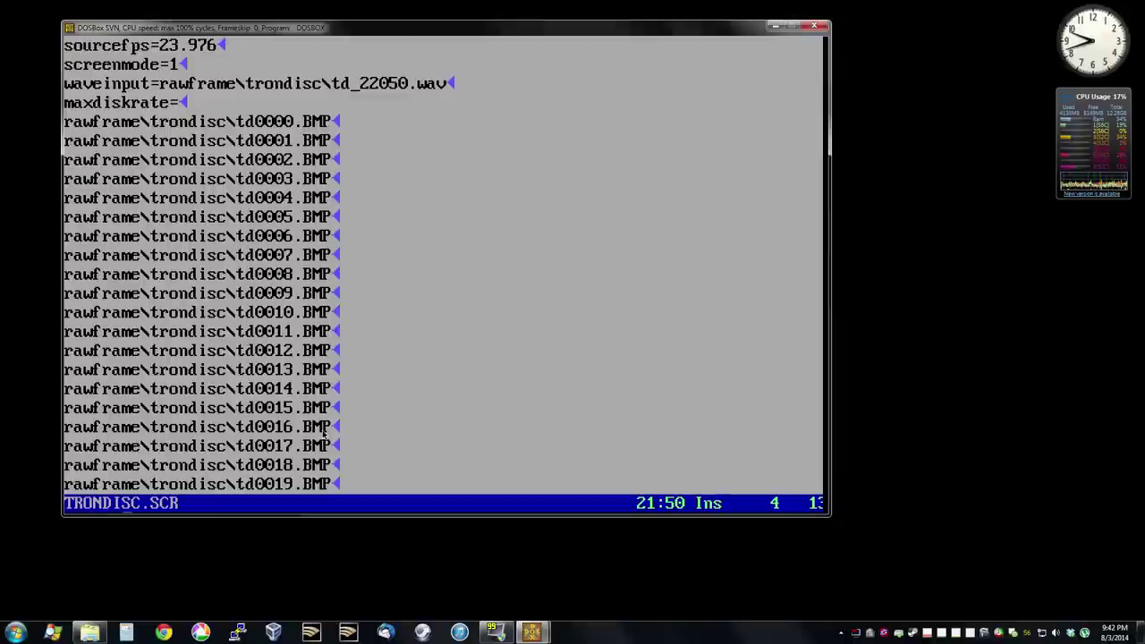
{"action": "type", "text": "150"}
Step: Add the line shavedeltas=on below maxdiskrate, save trondisc.scr over the existing file and exit the editor
{"action": "key", "text": "Return"}
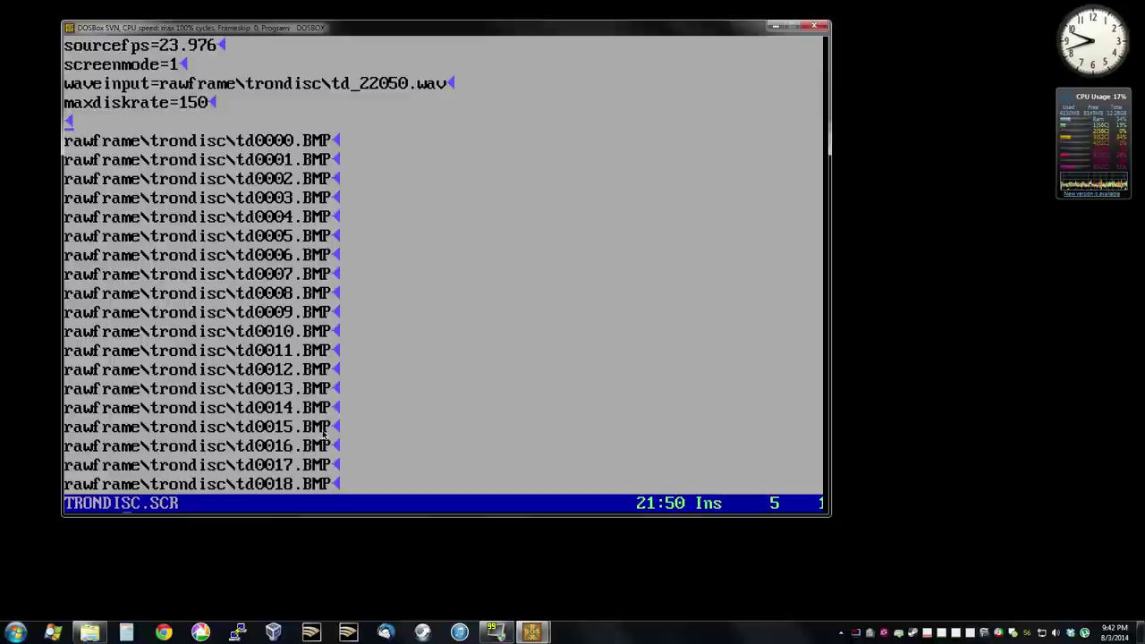
{"action": "type", "text": "shavedeltas=on"}
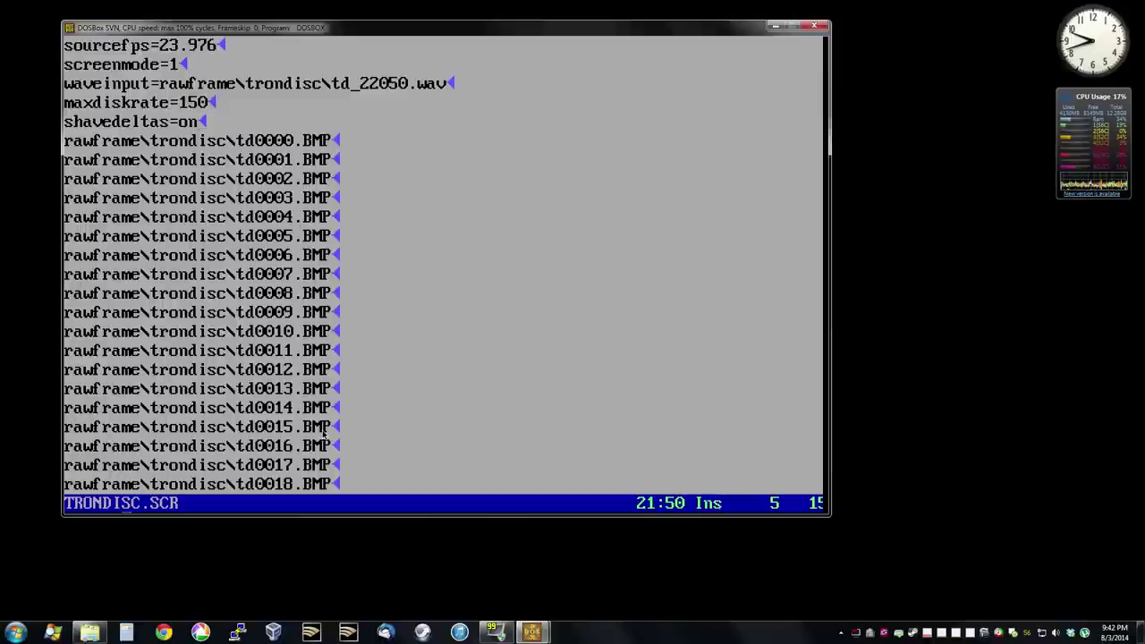
{"action": "key", "text": "ctrl+k"}
{"action": "key", "text": "s"}
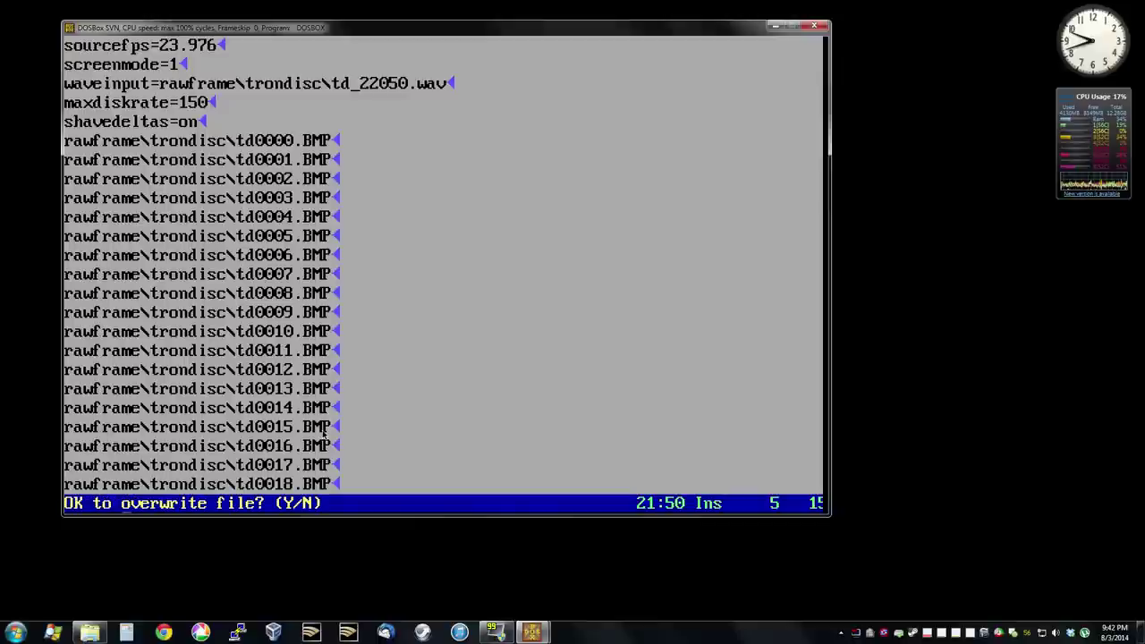
{"action": "key", "text": "y"}
{"action": "key", "text": "alt+x"}
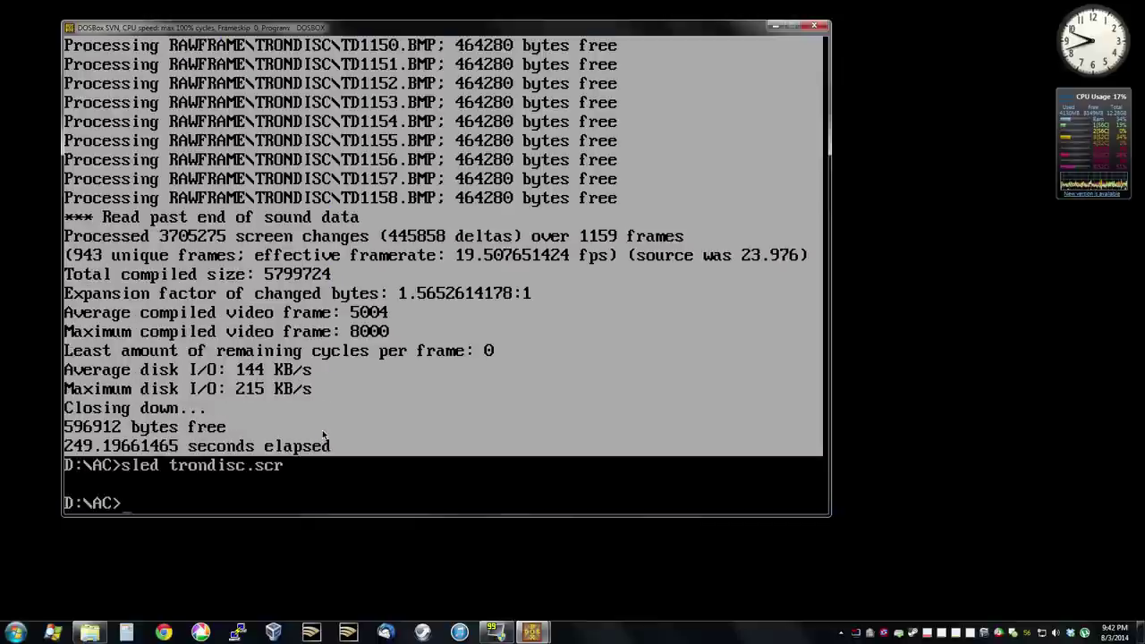
Step: Recompile trondisc.scr with the updated settings by reusing the earlier compile command from the command history
{"action": "key", "text": "Up"}
{"action": "key", "text": "Up"}
{"action": "key", "text": "Up"}
{"action": "key", "text": "Up"}
{"action": "key", "text": "Up"}
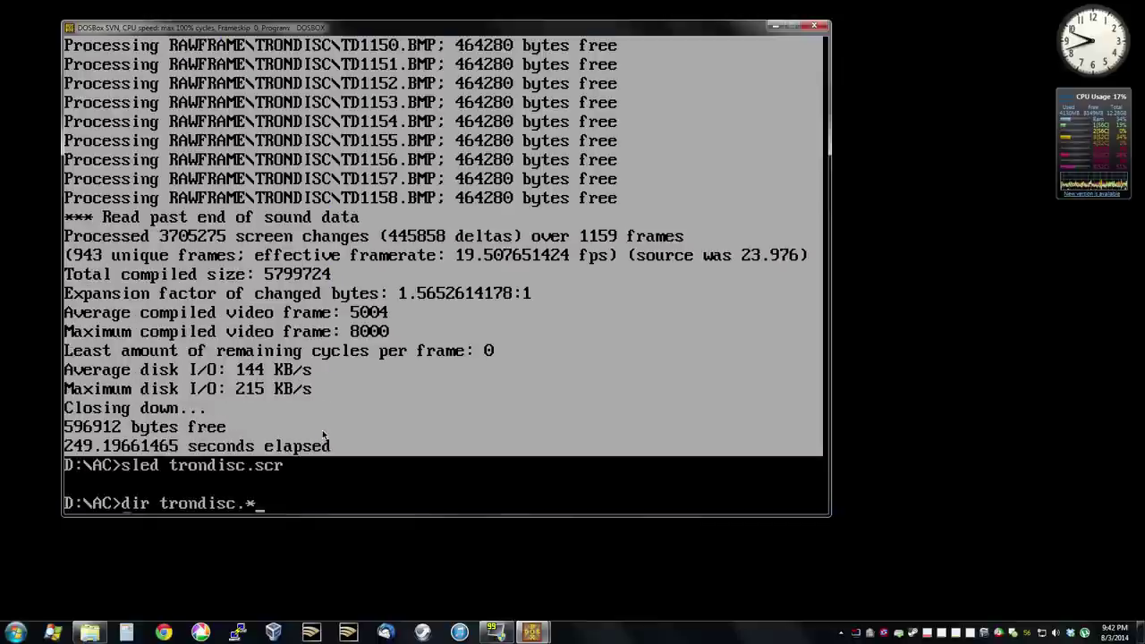
{"action": "key", "text": "Return"}
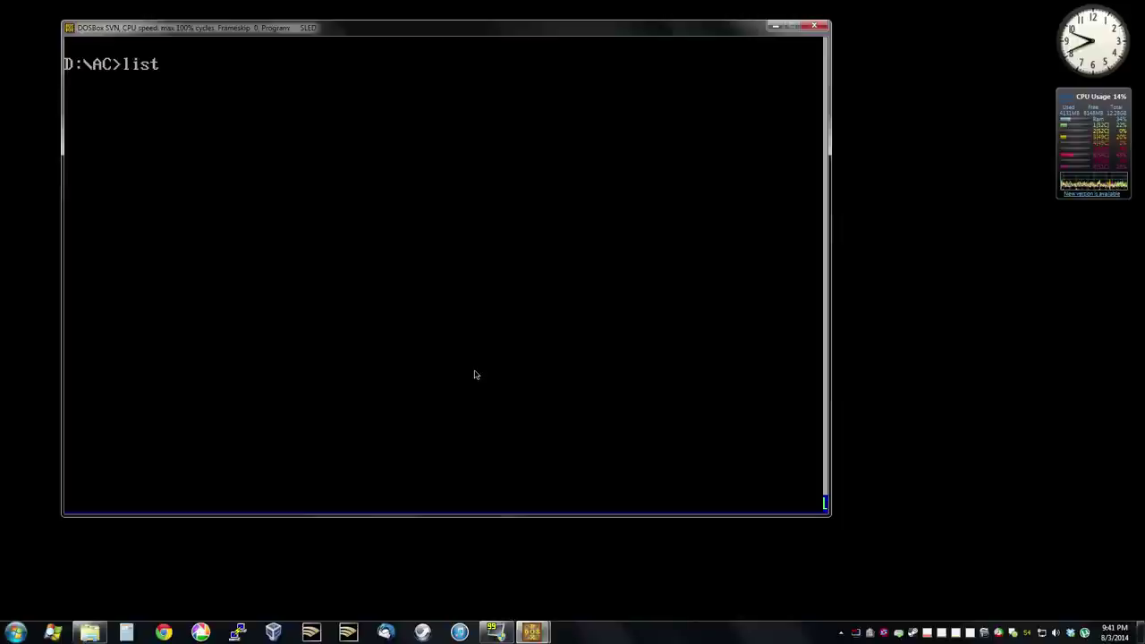
Step: View the closing compile statistics in trondisc.log with list, exit the viewer, and show the directory entry for trondisc.xdv
{"action": "type", "text": "trondisc.log"}
{"action": "key", "text": "Return"}
{"action": "key", "text": "End"}
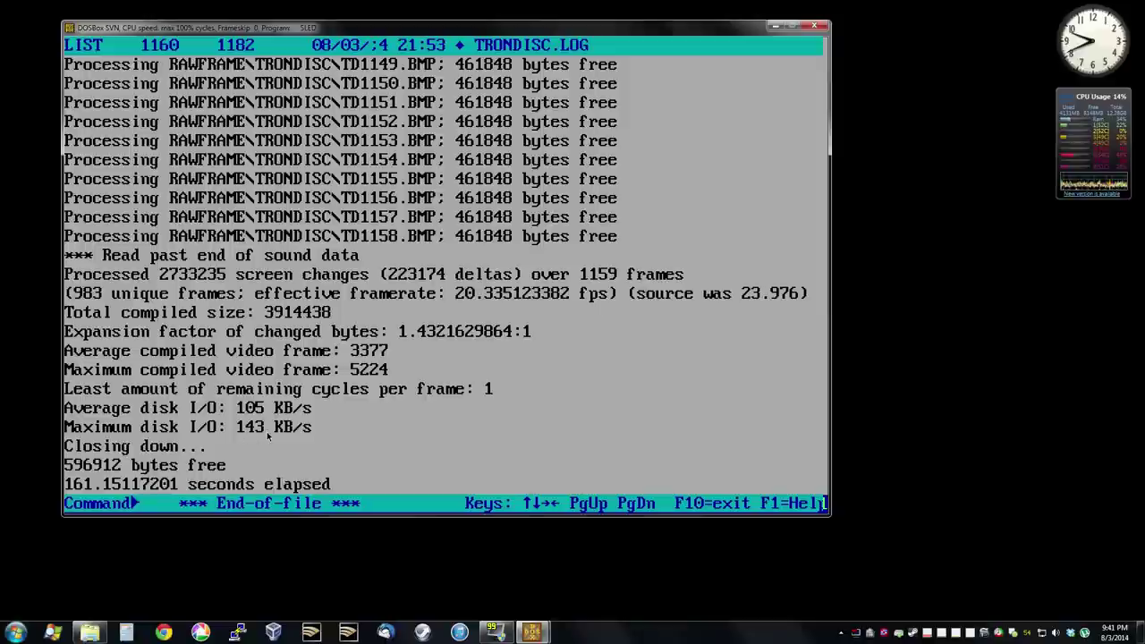
{"action": "key", "text": "Escape"}
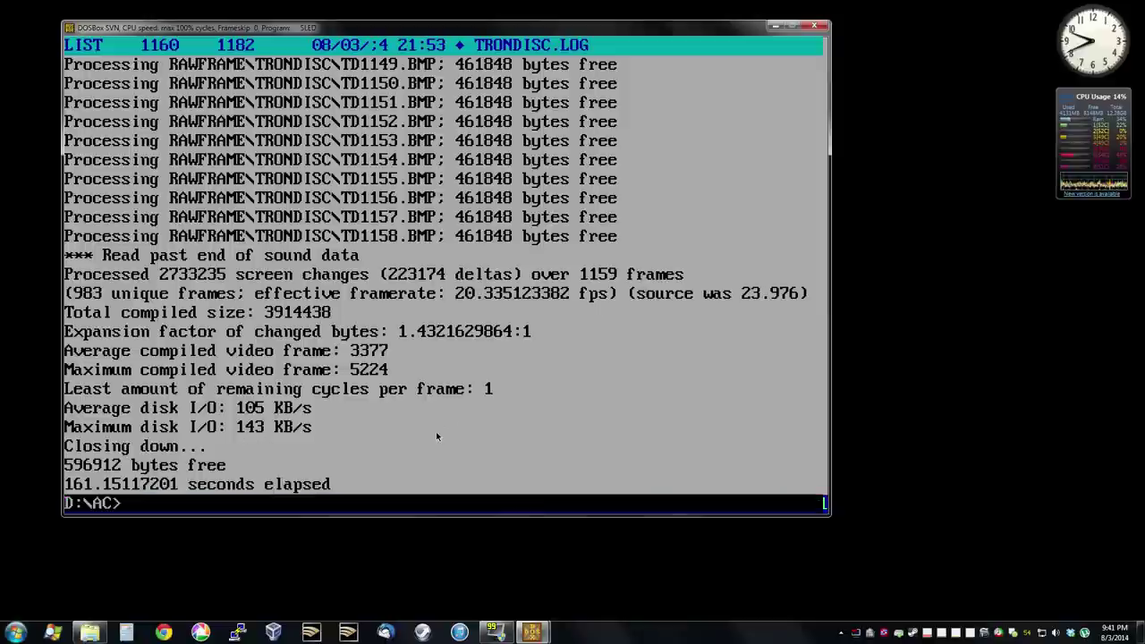
{"action": "type", "text": "dir trondisc.xdv"}
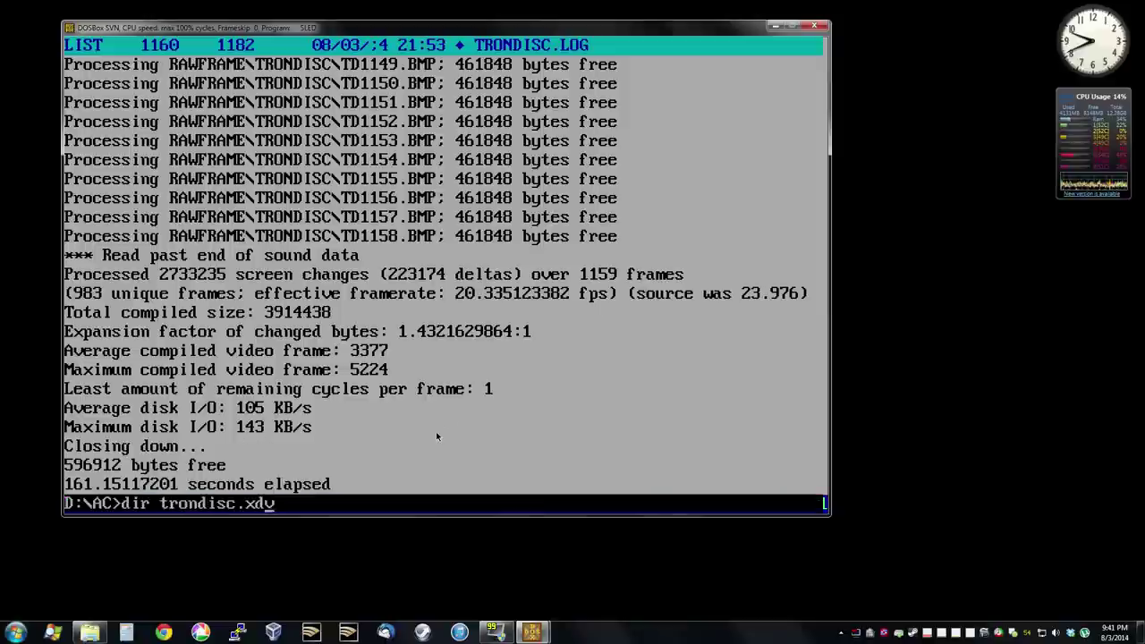
{"action": "key", "text": "Return"}
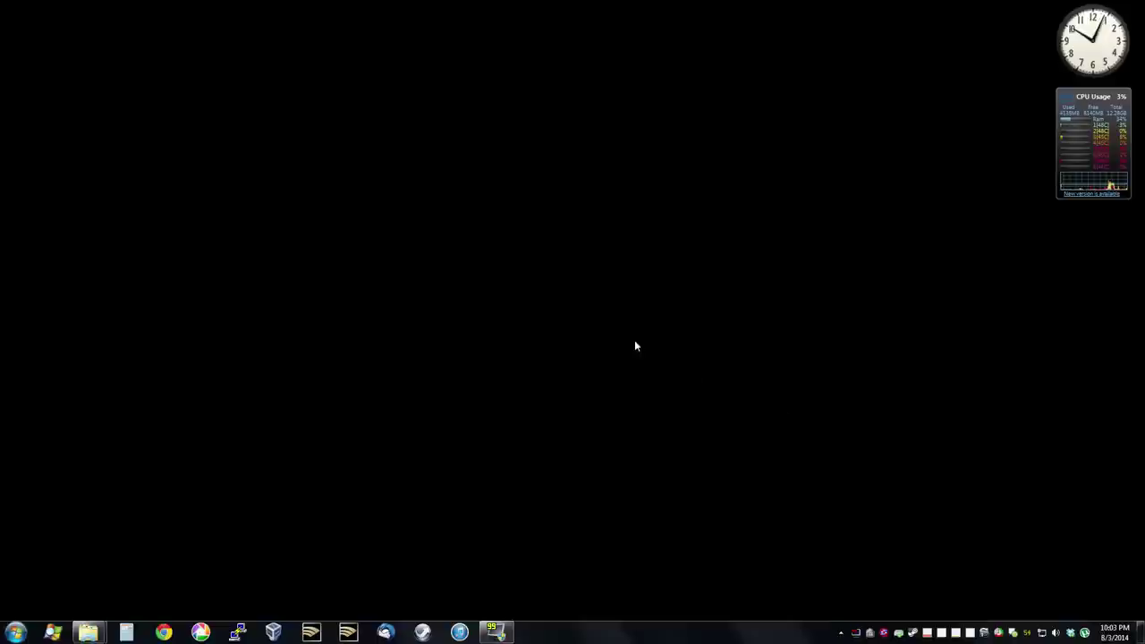
Step: Show the hidden desktop icons, launch the DOSBoxXT batch file from the Projects group, and reposition its window
{"action": "double_click", "coordinate": [704, 404]}
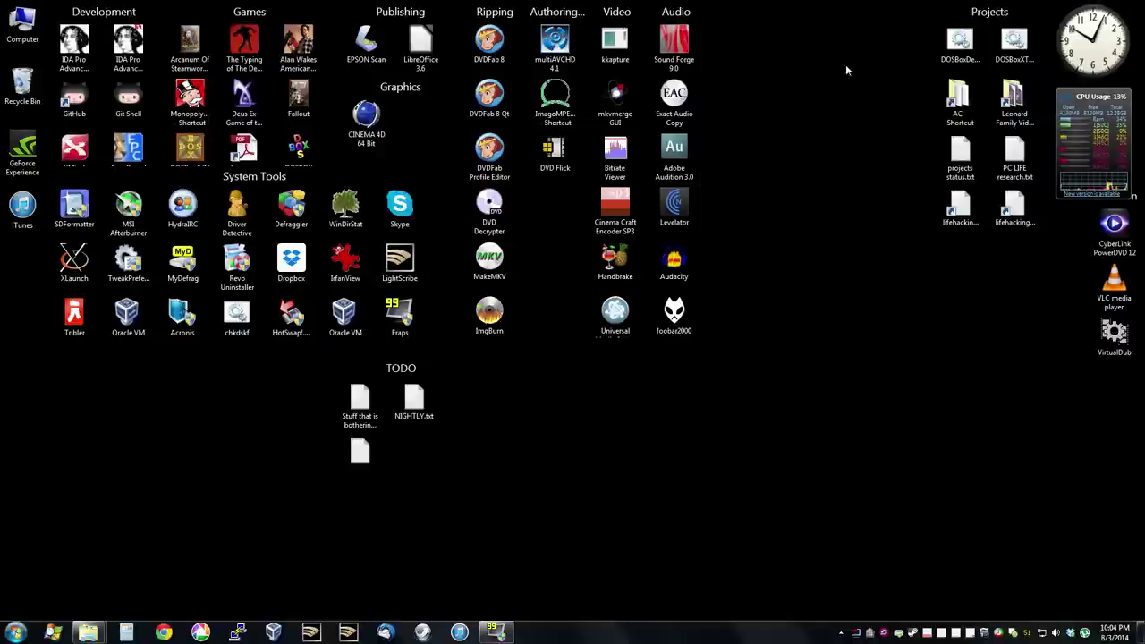
{"action": "left_click", "coordinate": [1017, 43]}
{"action": "double_click", "coordinate": [1017, 43]}
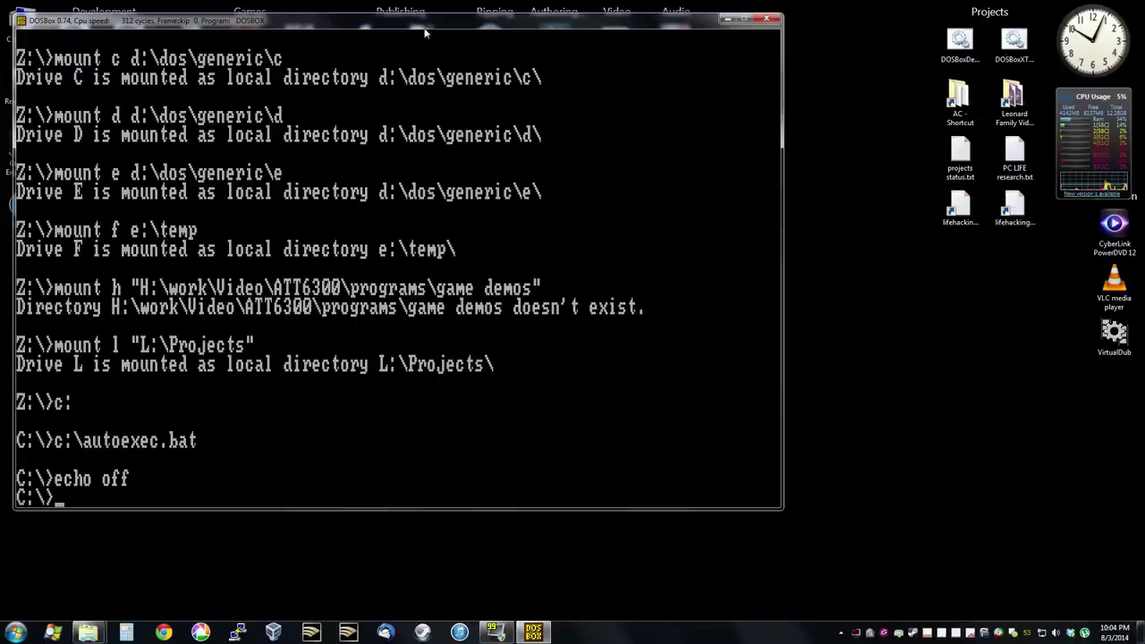
{"action": "left_click_drag", "start_coordinate": [427, 31], "coordinate": [459, 14]}
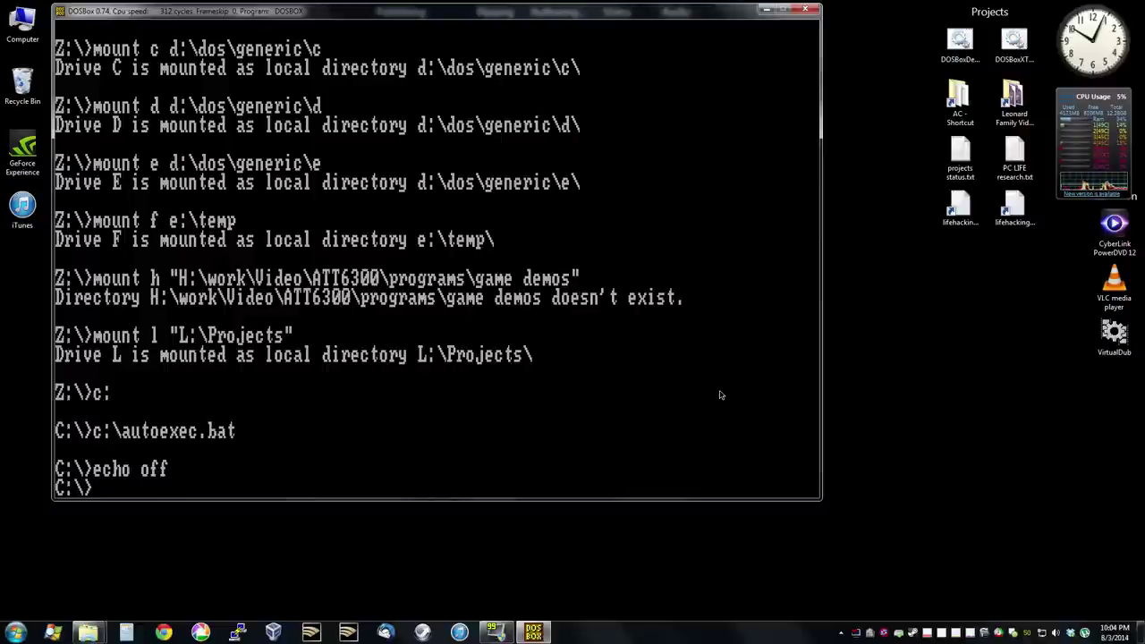
Step: Switch to drive D: and change to the ac directory
{"action": "type", "text": "d:"}
{"action": "key", "text": "Return"}
{"action": "type", "text": "cd ac"}
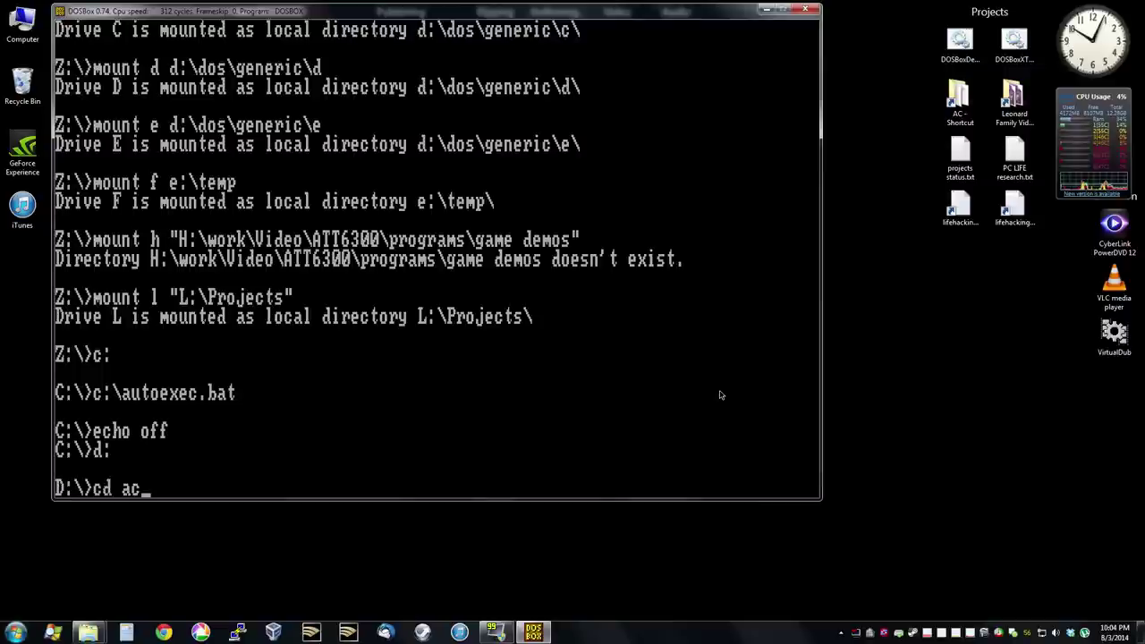
{"action": "key", "text": "Return"}
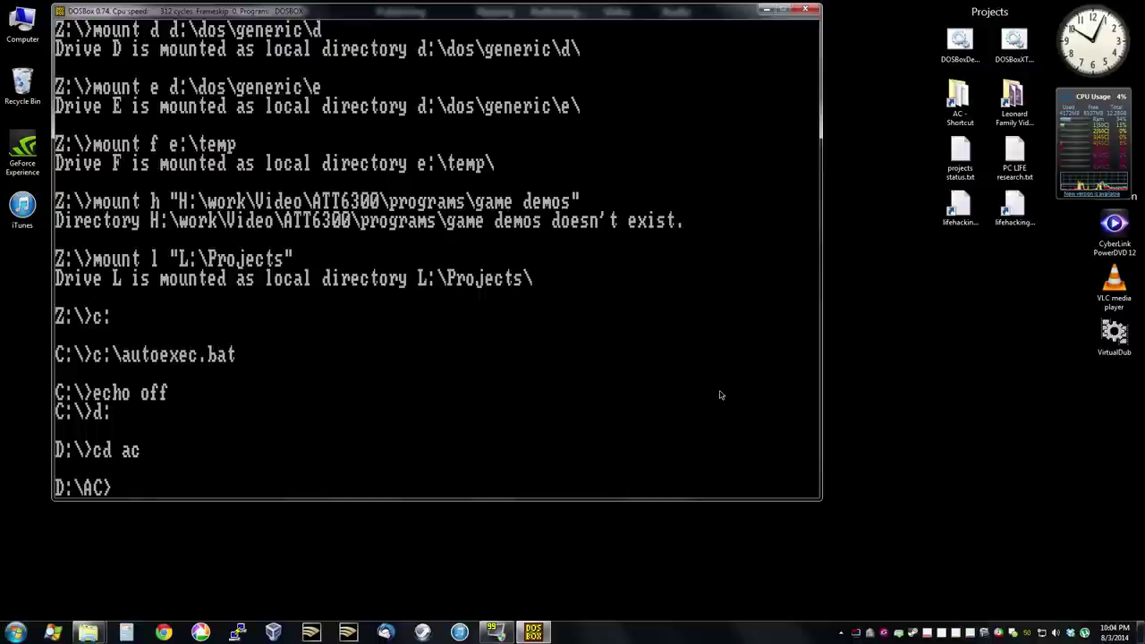
Step: Play trondisc.xdv with \compiled\xdc_play through to its playback statistics, and exit DOSBox
{"action": "type", "text": "\\compiled\\x"}
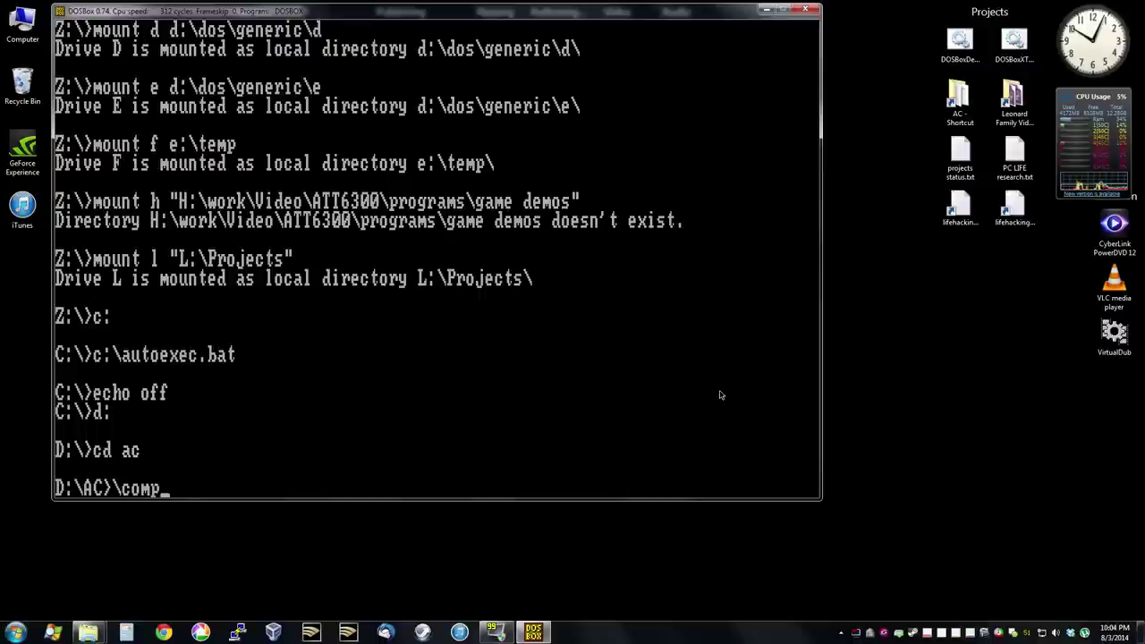
{"action": "type", "text": "dc_play trondisc.xdv"}
{"action": "key", "text": "Return"}
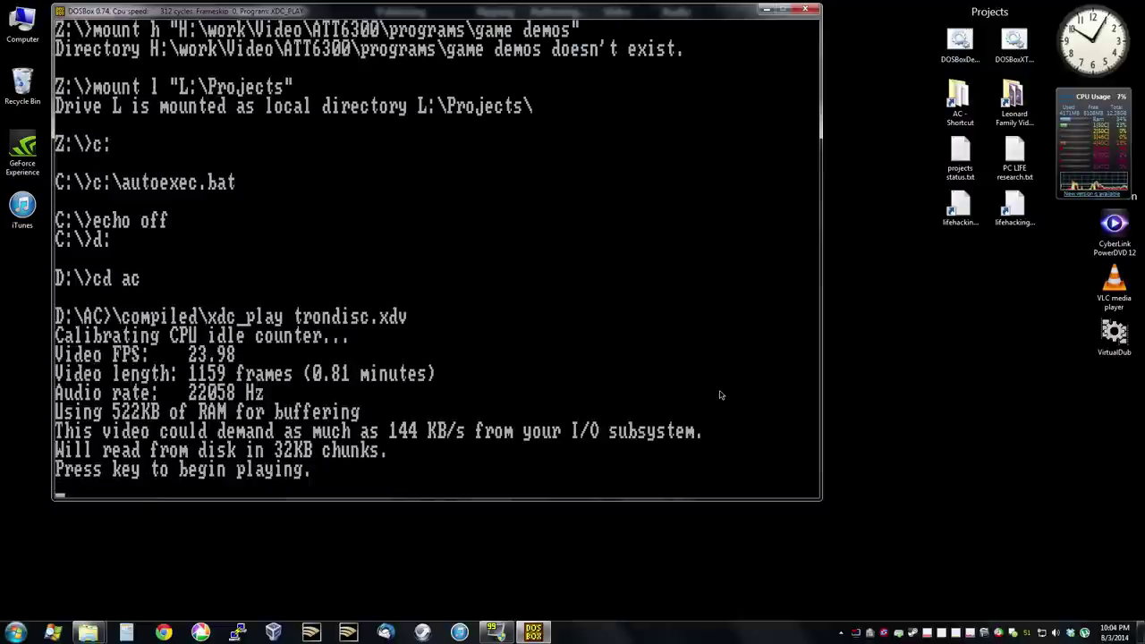
{"action": "key", "text": "space"}
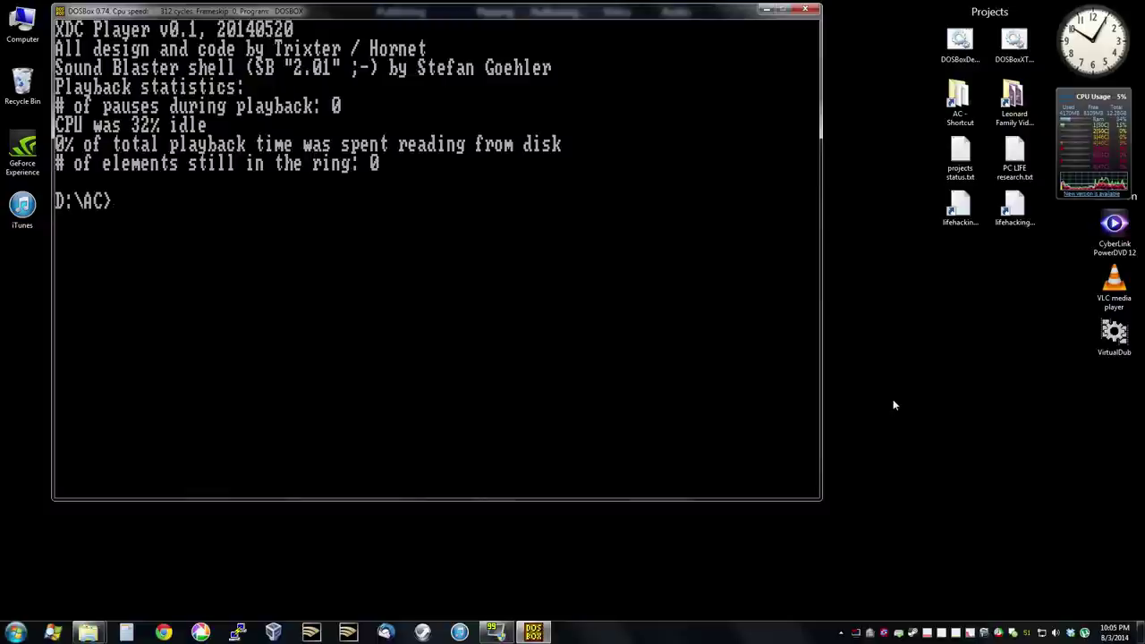
{"action": "type", "text": "exit"}
{"action": "key", "text": "Return"}
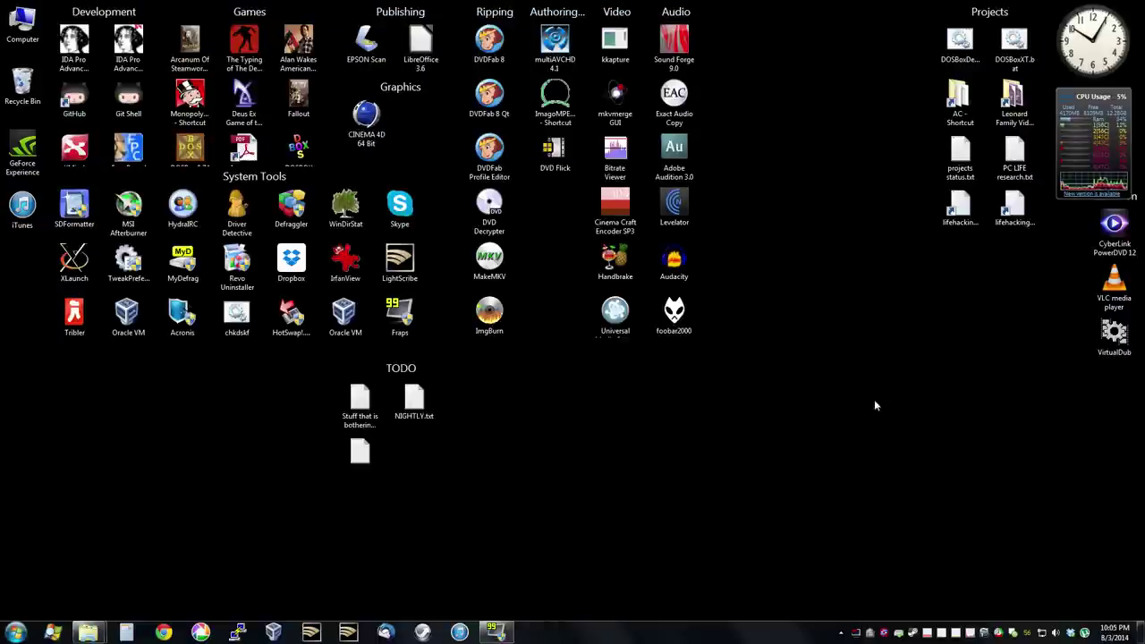